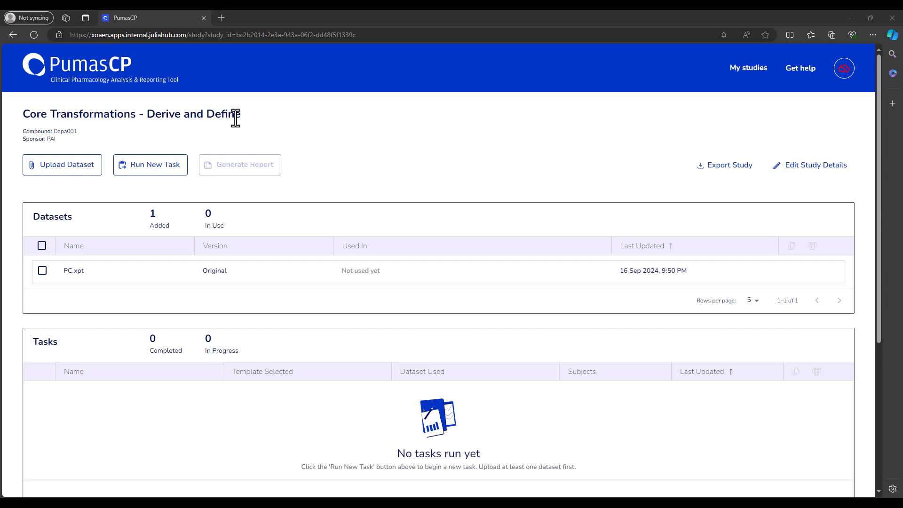
- Open a transformed copy of the PC.xpt dataset and add a Derive transformation
mouse_move(146, 271)
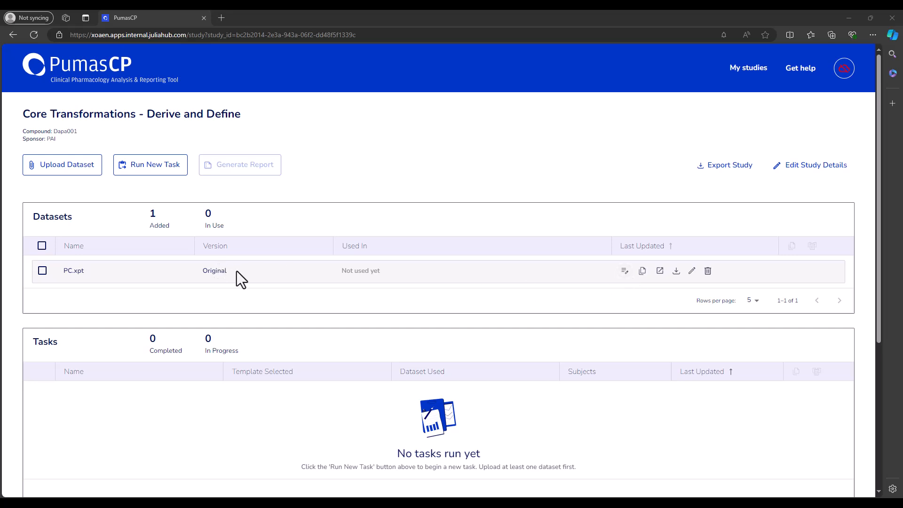
click(623, 271)
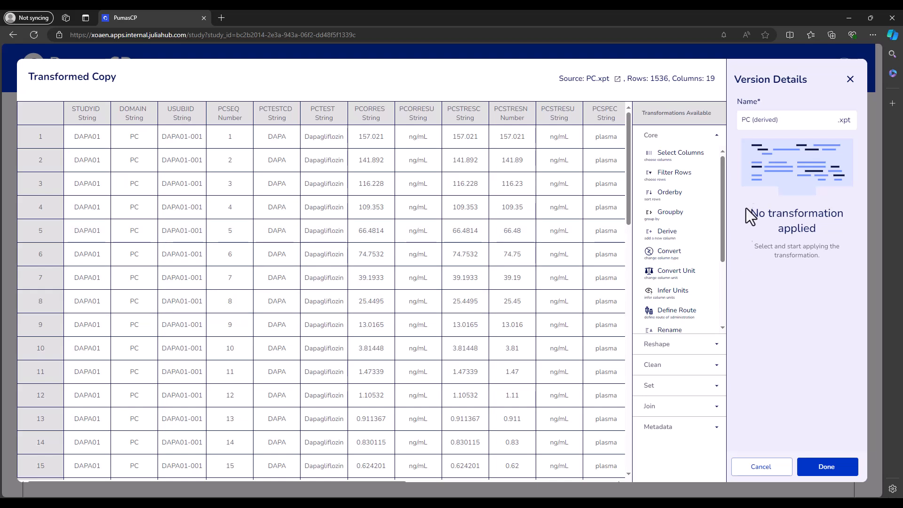
click(670, 238)
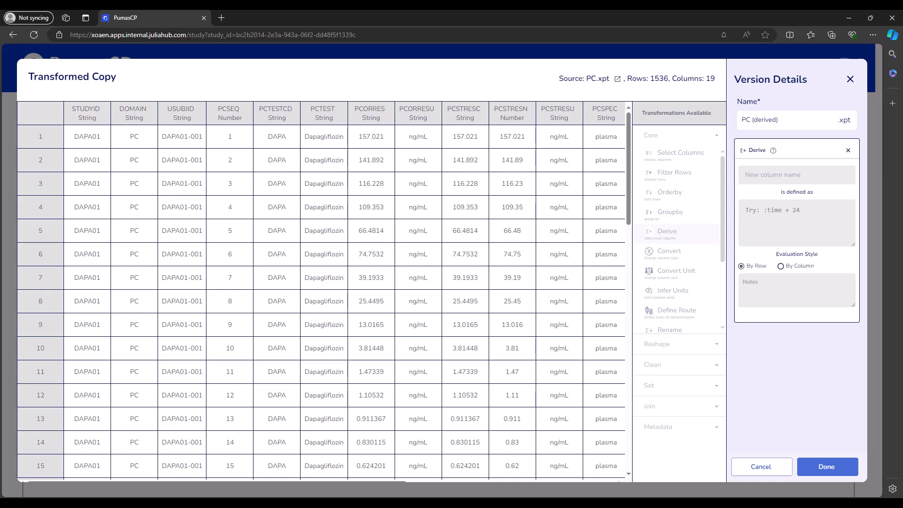
- Review the documentation's table of inbuilt functions usable in derive operations
drag(0, 180, 376, 175)
scroll(349, 298, down, 4)
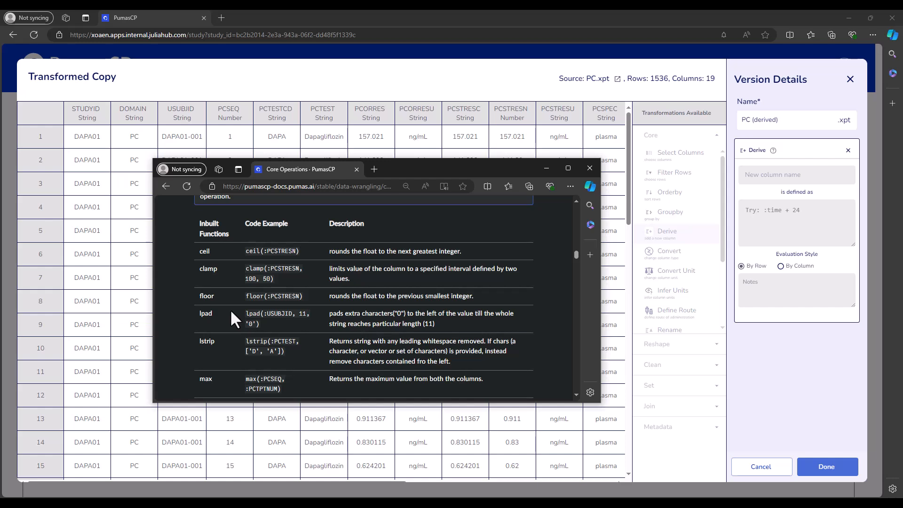
scroll(231, 312, up, 2)
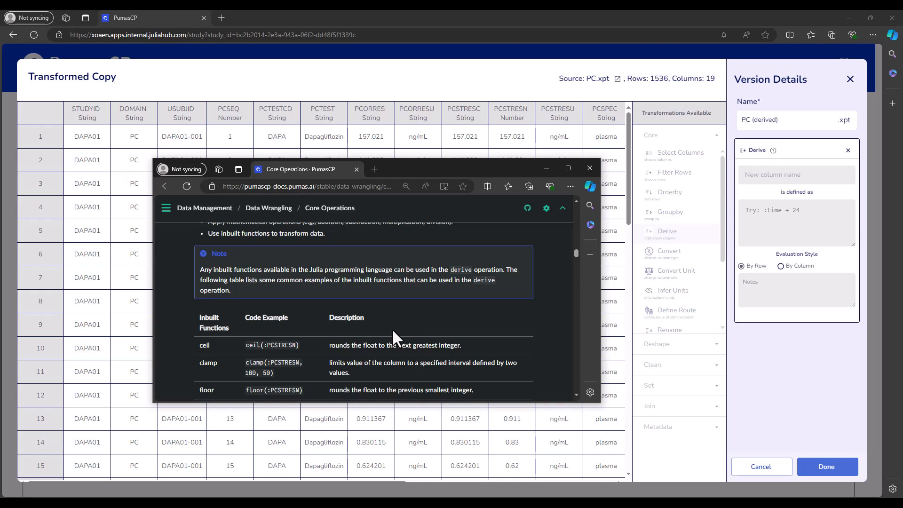
scroll(391, 328, down, 2)
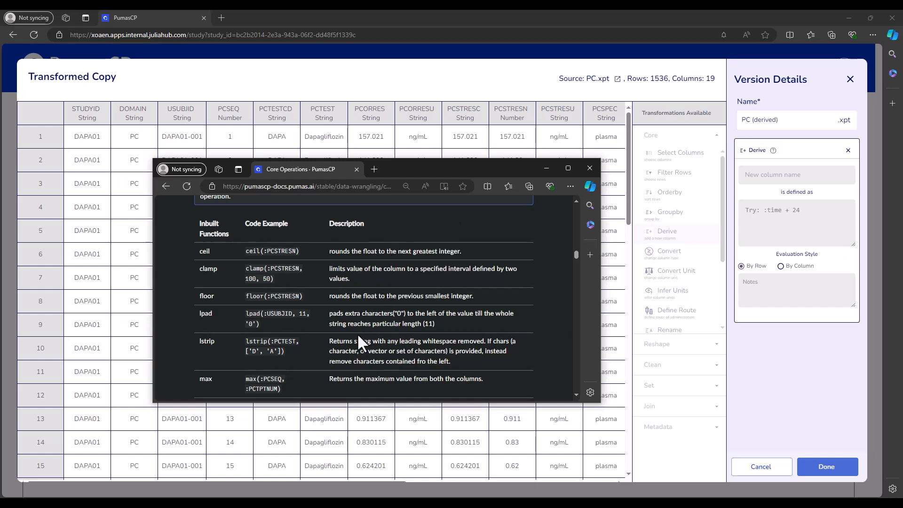
scroll(357, 335, down, 4)
scroll(357, 335, down, 2)
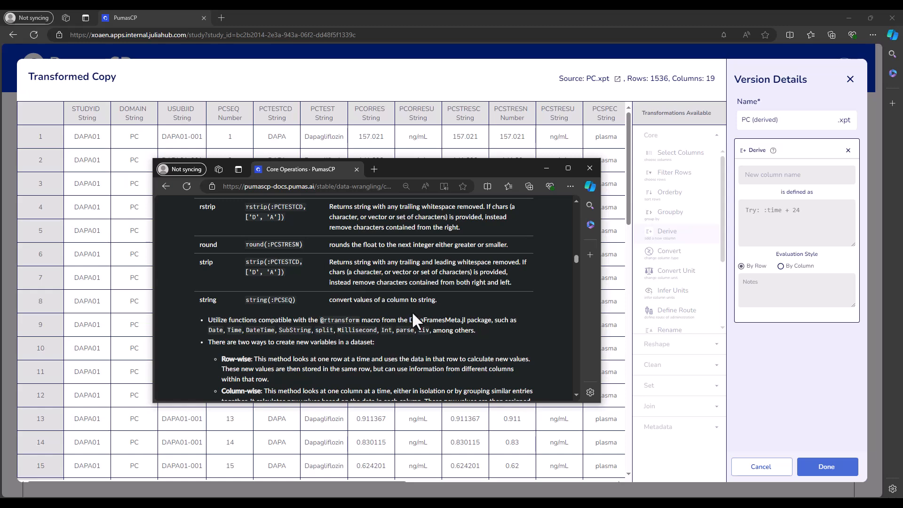
drag(412, 168, 0, 329)
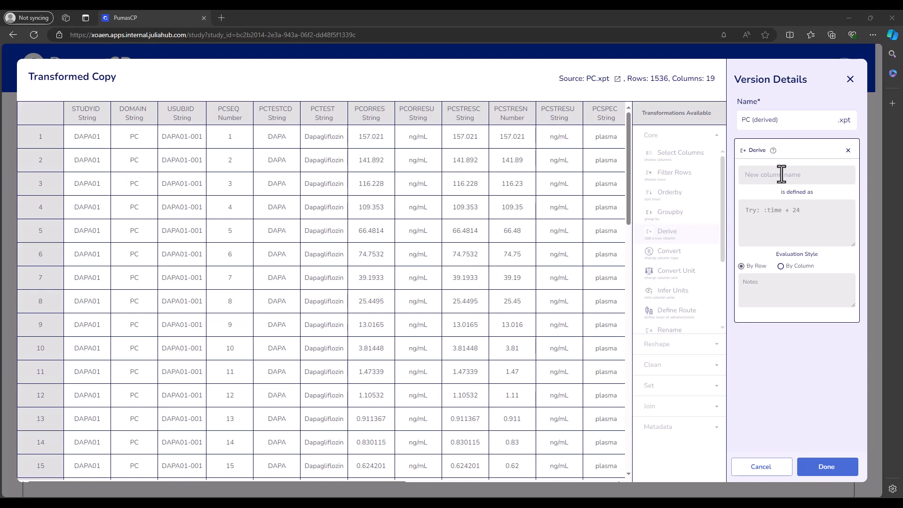
- Name the new derived column DRUG
click(776, 209)
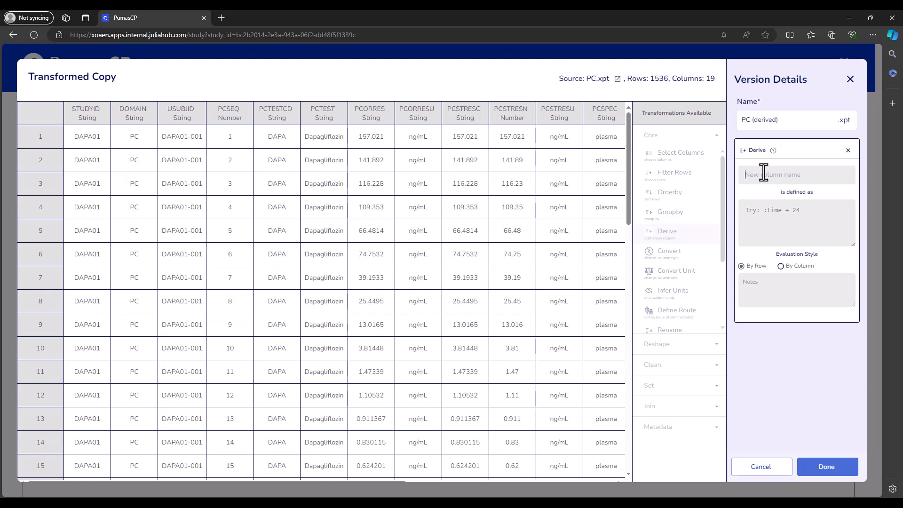
drag(259, 111, 291, 111)
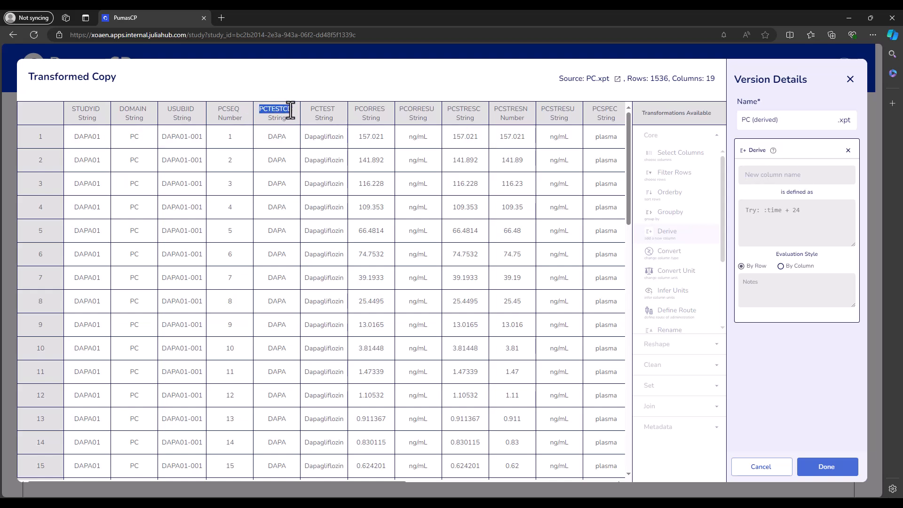
click(768, 174)
text(DRUG)
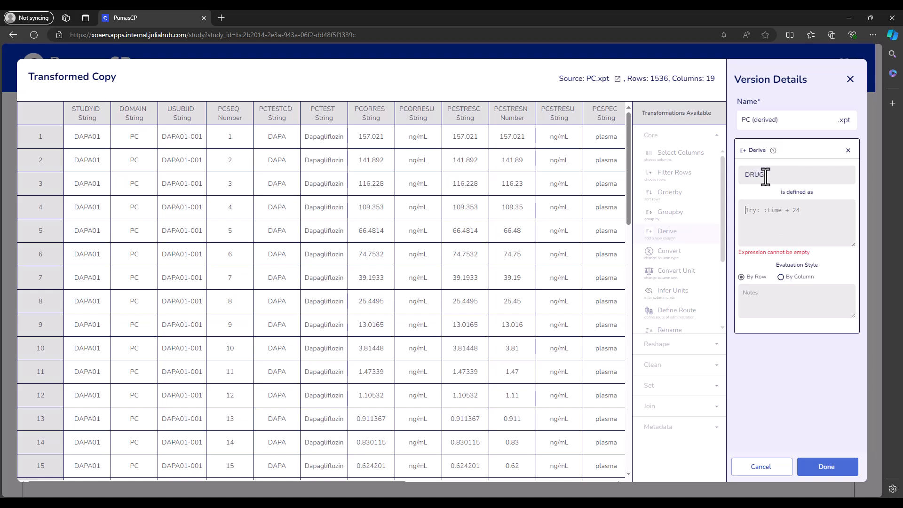
- Define DRUG as the expression :PCTEST, picking the column from the suggestions
drag(766, 177, 742, 179)
click(760, 227)
drag(324, 111, 312, 111)
click(307, 133)
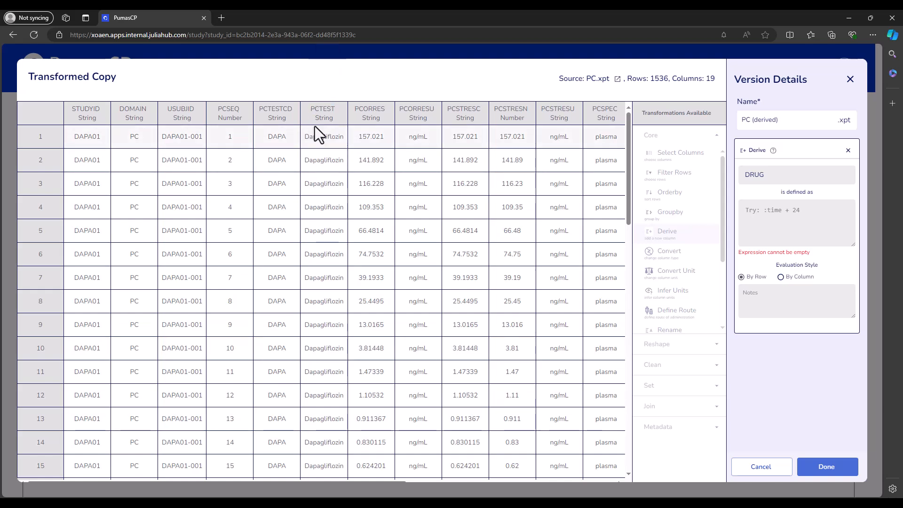
click(768, 224)
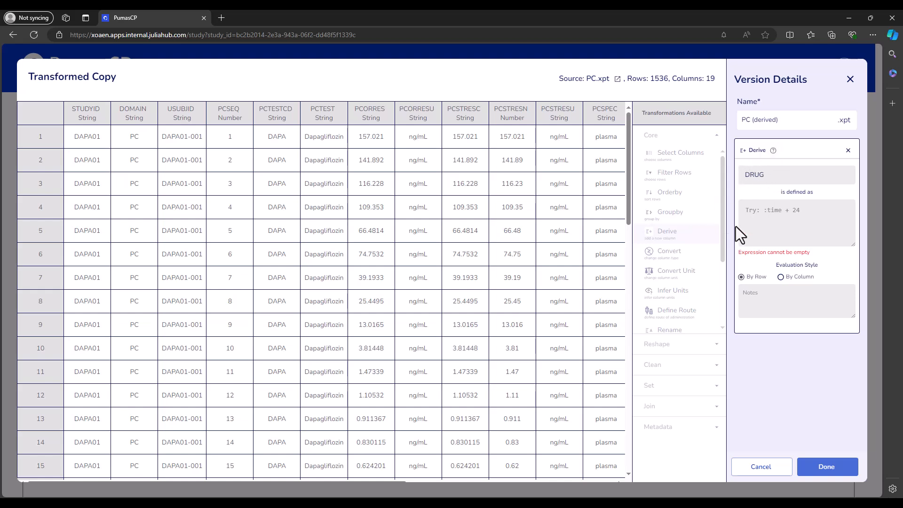
text(:)
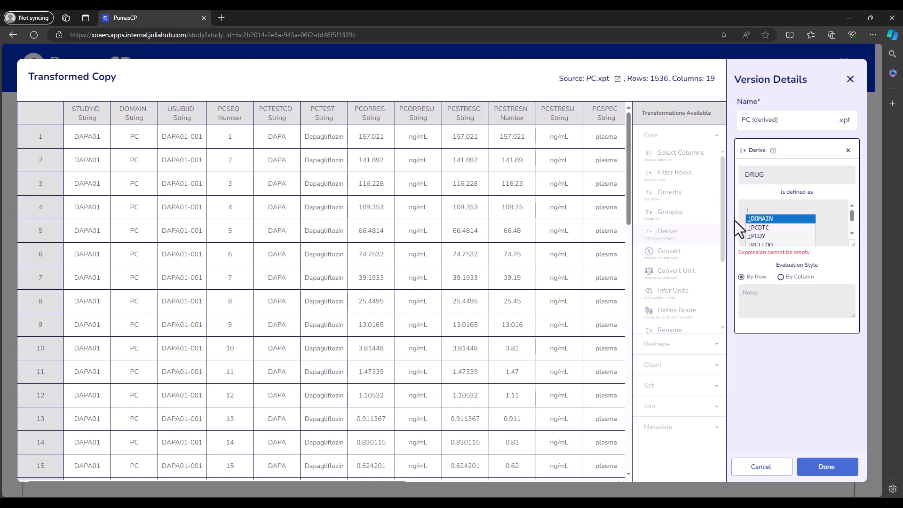
text(PCTEST)
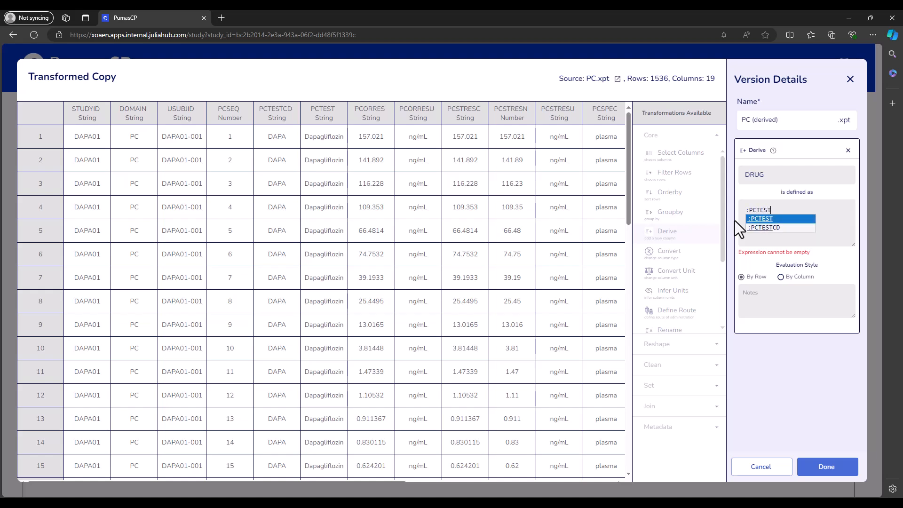
click(759, 219)
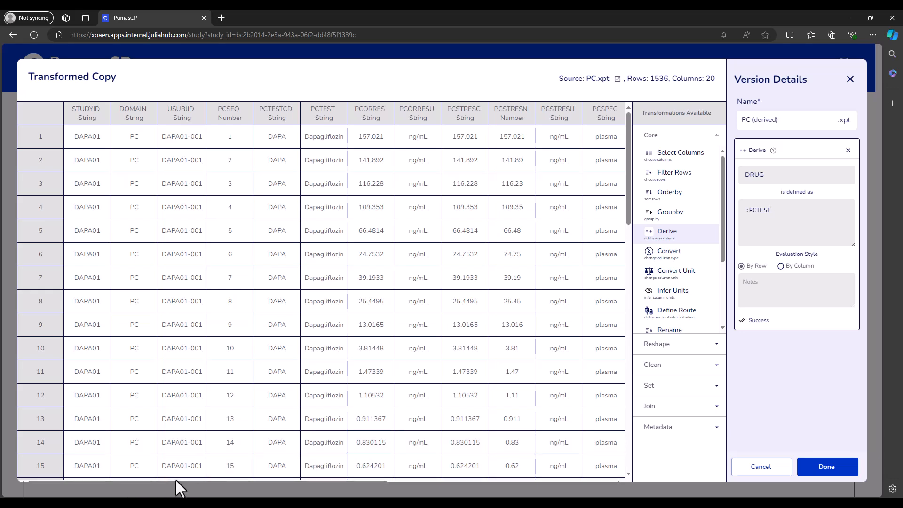
- Scroll across to the new DRUG column, then remove the Derive transformation
drag(178, 481, 486, 476)
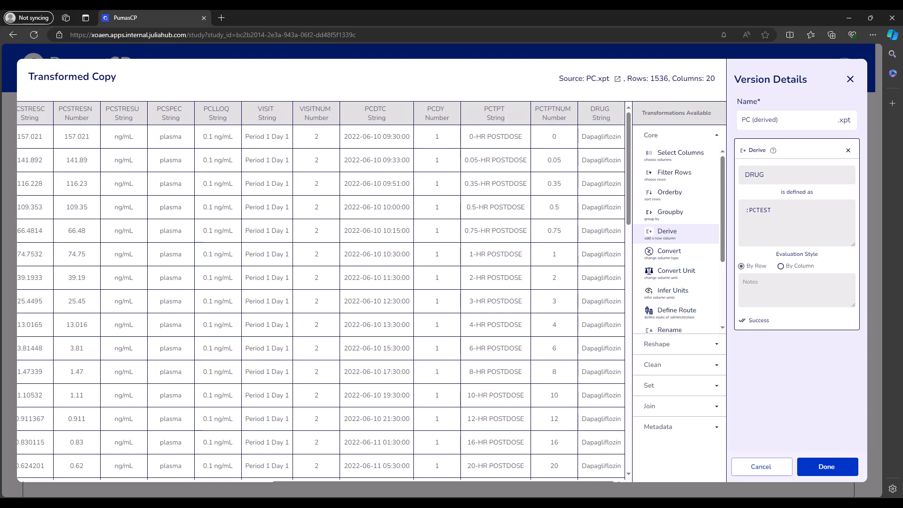
click(848, 151)
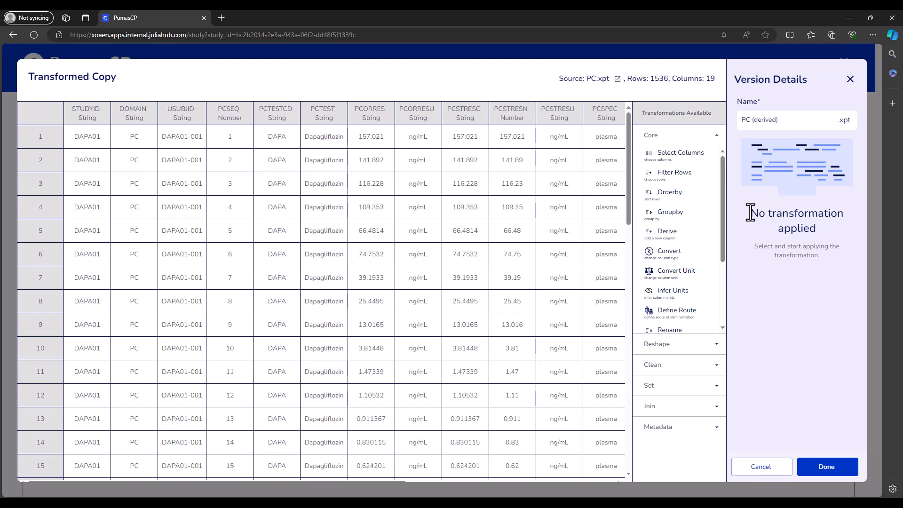
- Add a new Derive transformation and name the new column APERIOD
click(667, 234)
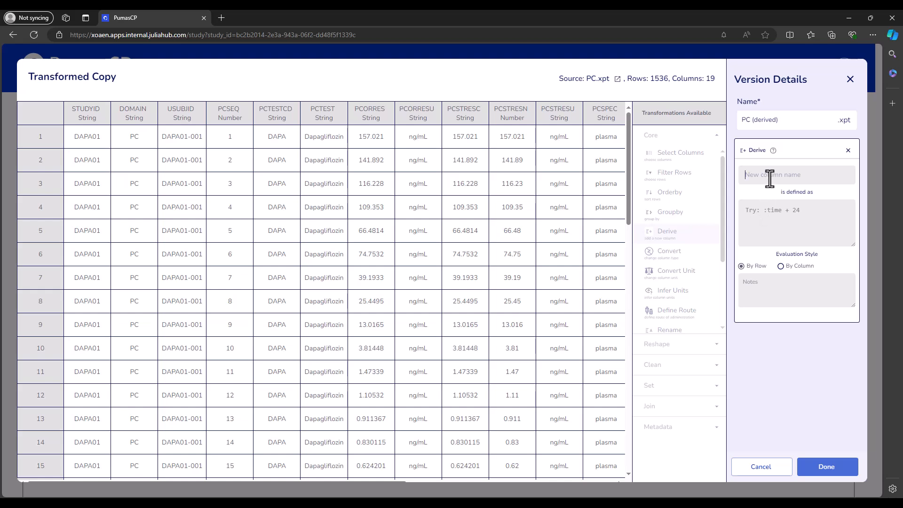
text(APERIOD)
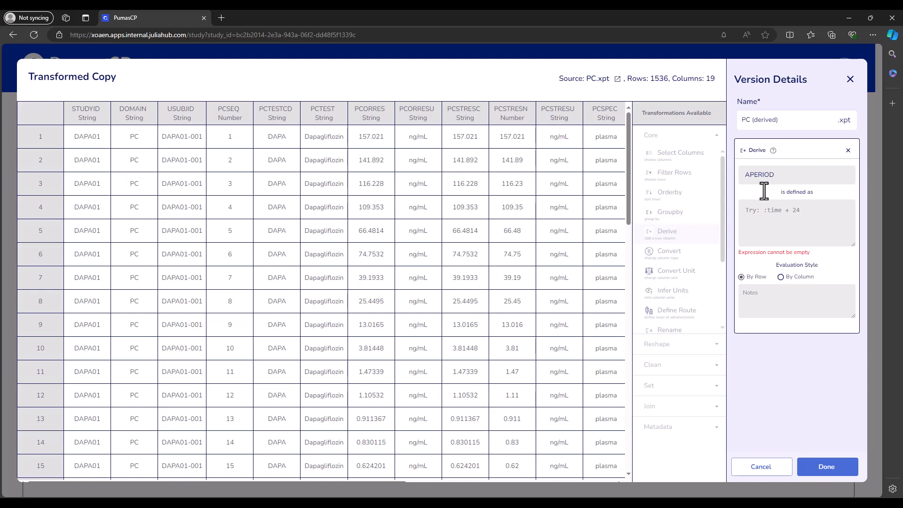
click(764, 216)
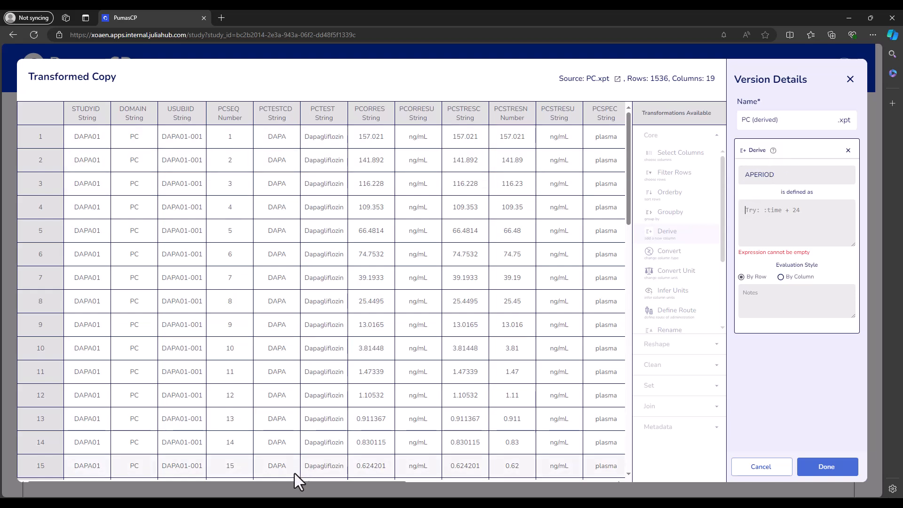
- Inspect the VISIT column values in the table to see how periods are written
drag(192, 481, 355, 490)
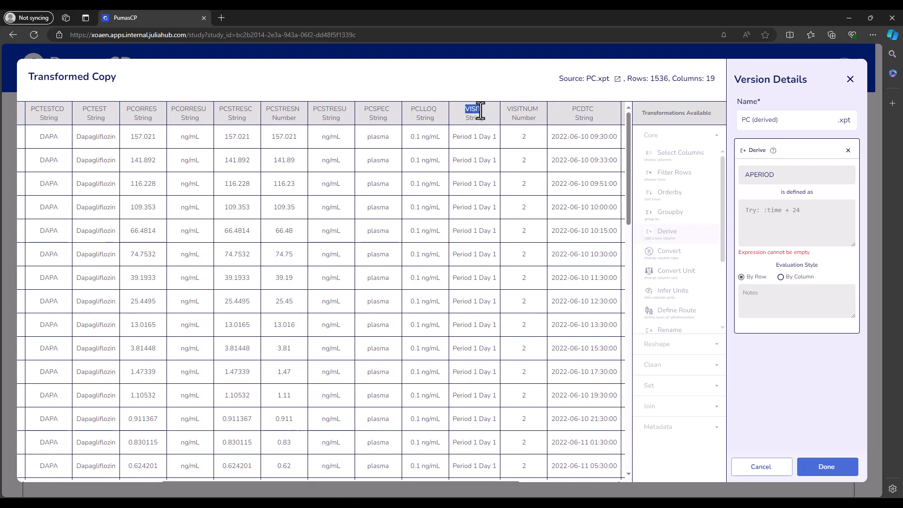
click(465, 146)
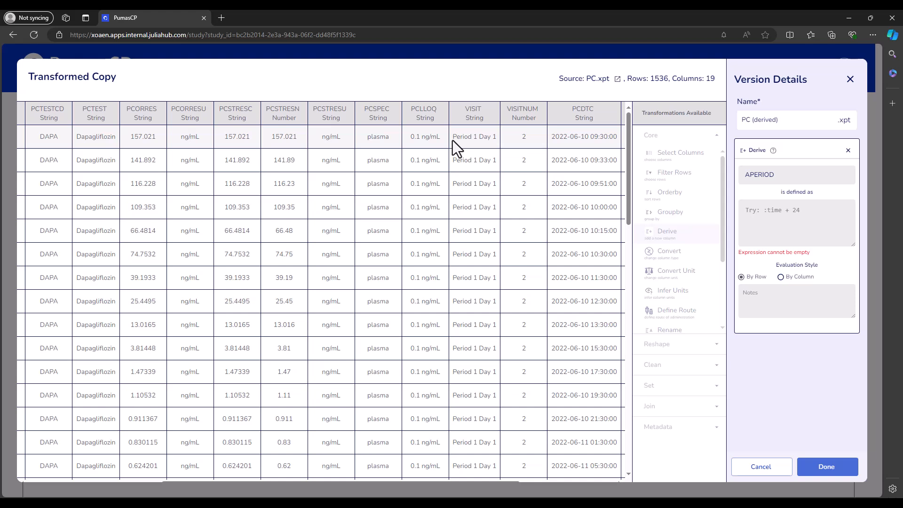
drag(494, 142, 495, 142)
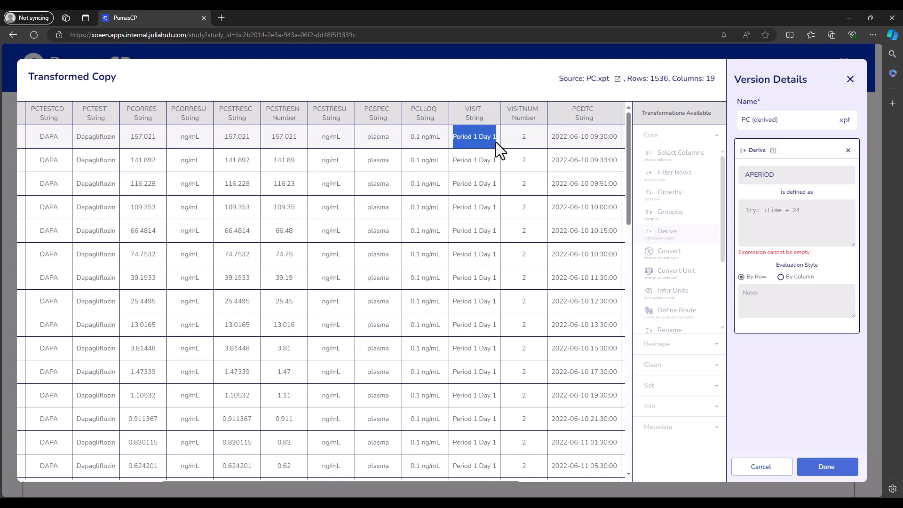
click(470, 165)
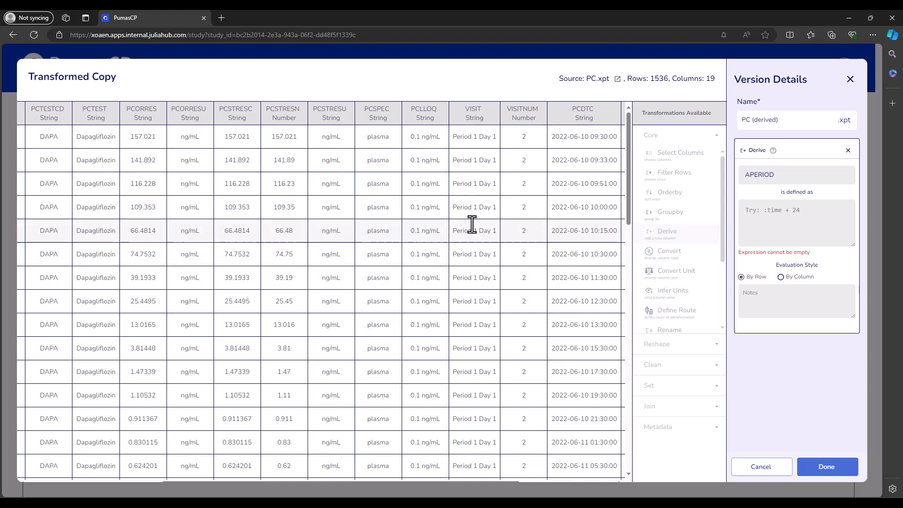
double_click(475, 136)
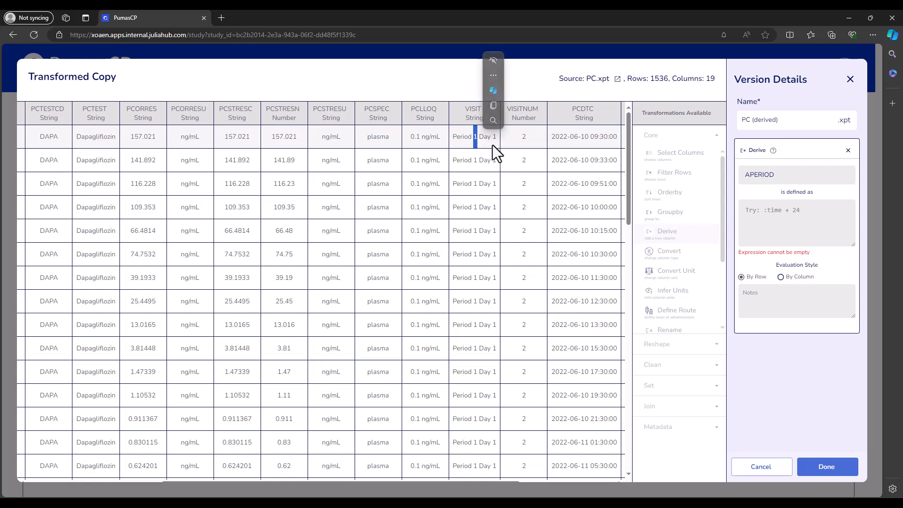
click(474, 141)
scroll(473, 249, down, 2)
scroll(473, 254, down, 6)
scroll(463, 323, up, 4)
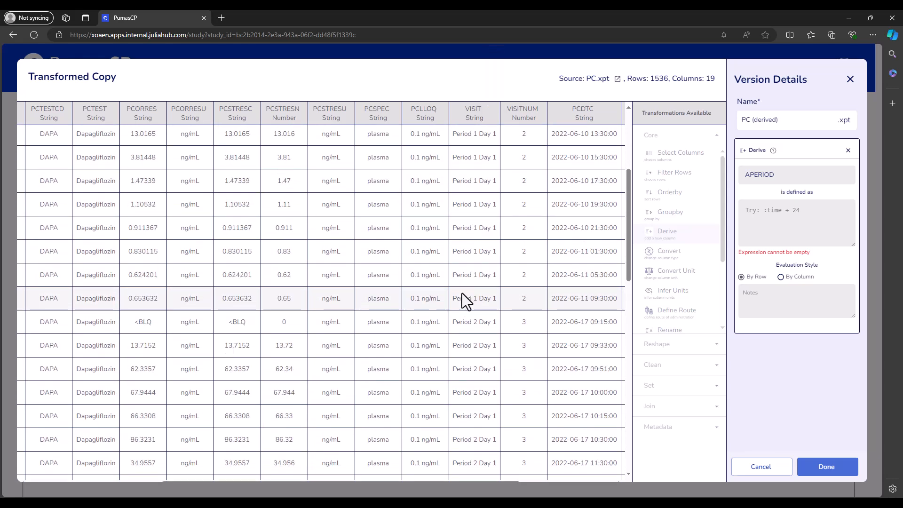
double_click(462, 300)
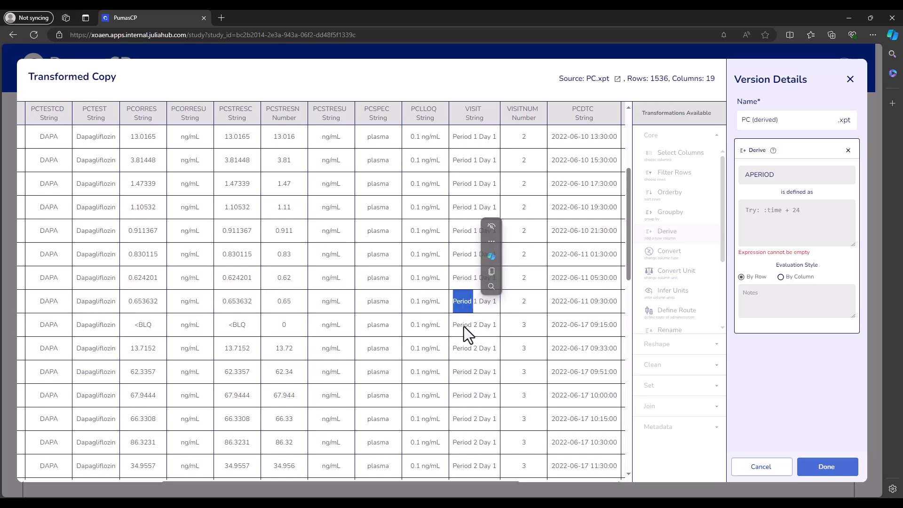
drag(464, 326, 479, 331)
scroll(479, 359, down, 3)
scroll(479, 359, down, 4)
scroll(479, 359, up, 7)
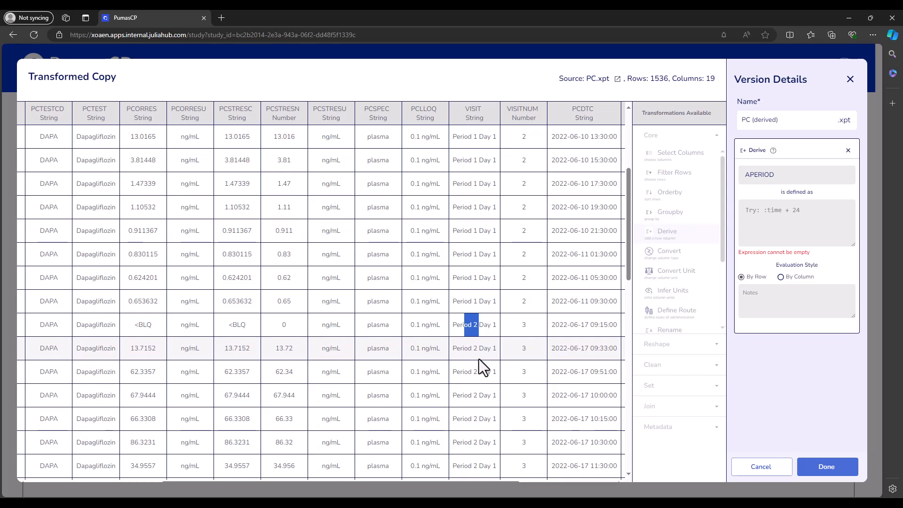
scroll(488, 236, up, 8)
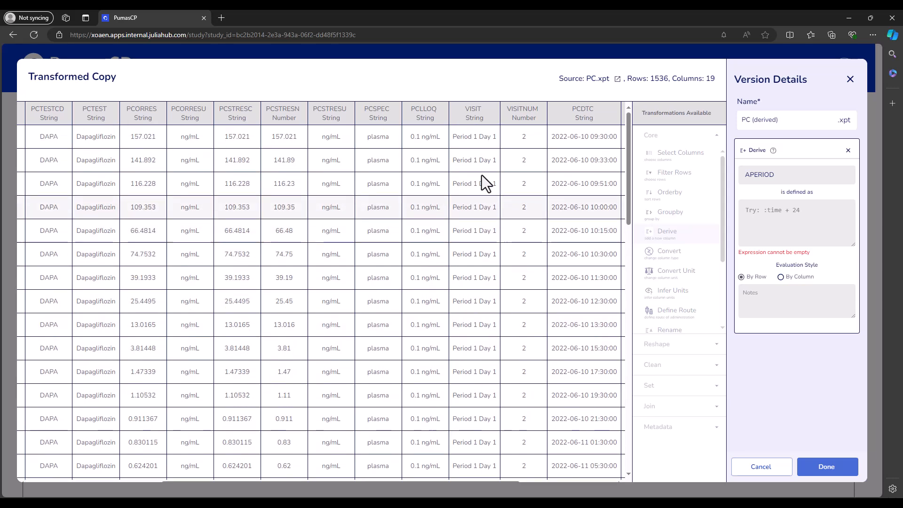
double_click(475, 137)
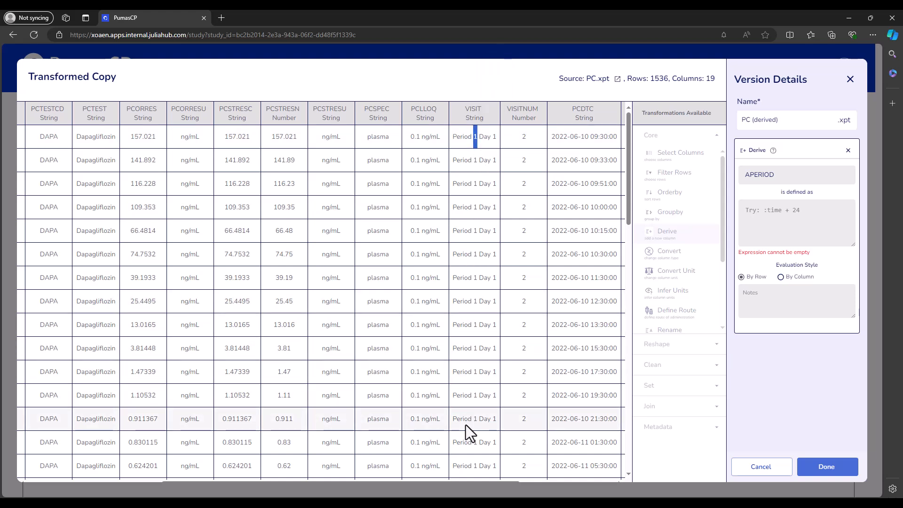
- Define APERIOD as split(:VISIT, " ")[2] to extract a word from the visit text
click(761, 225)
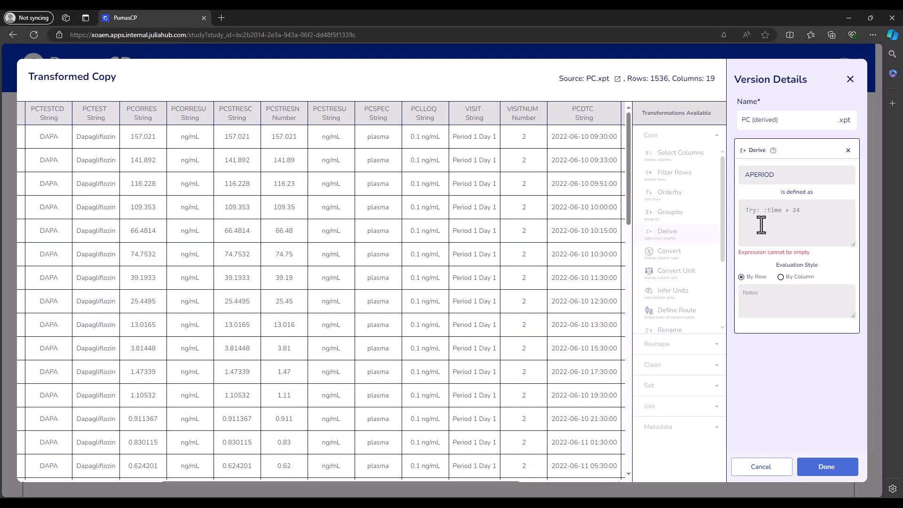
text(spl)
text(it(:VI)
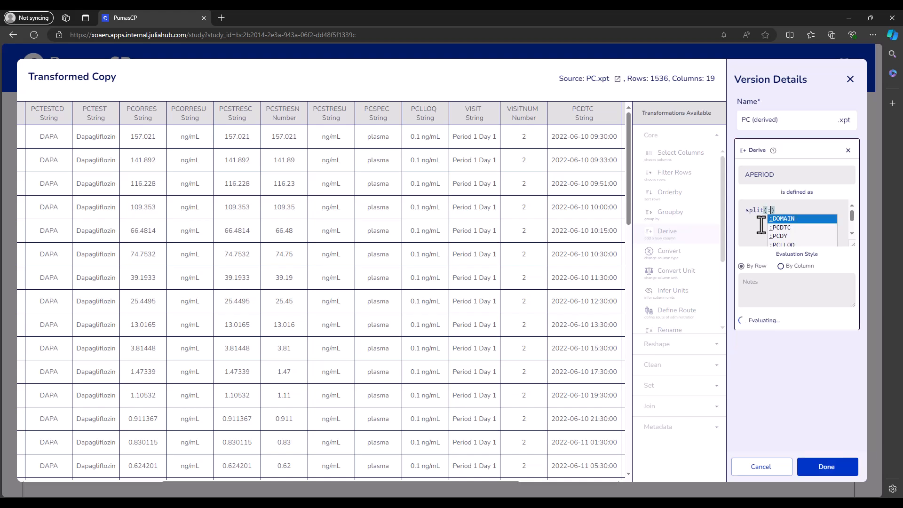
text(SIT)
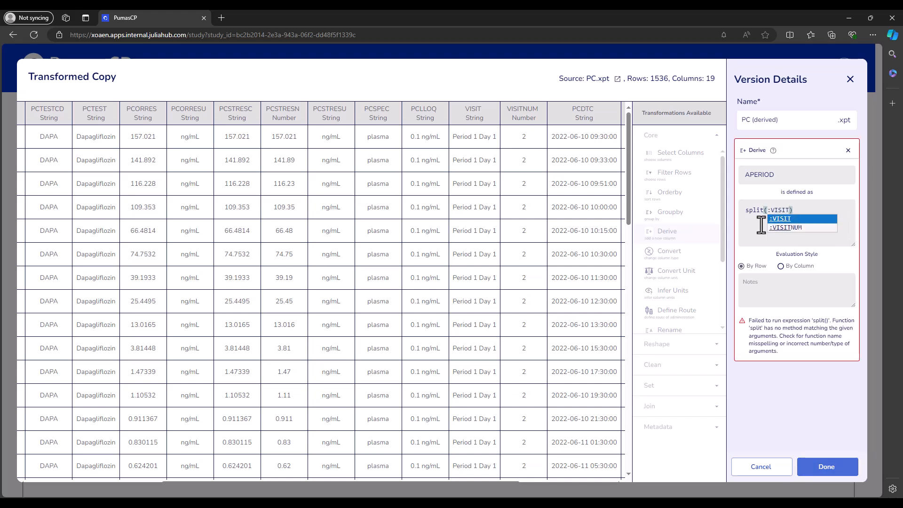
text(,)
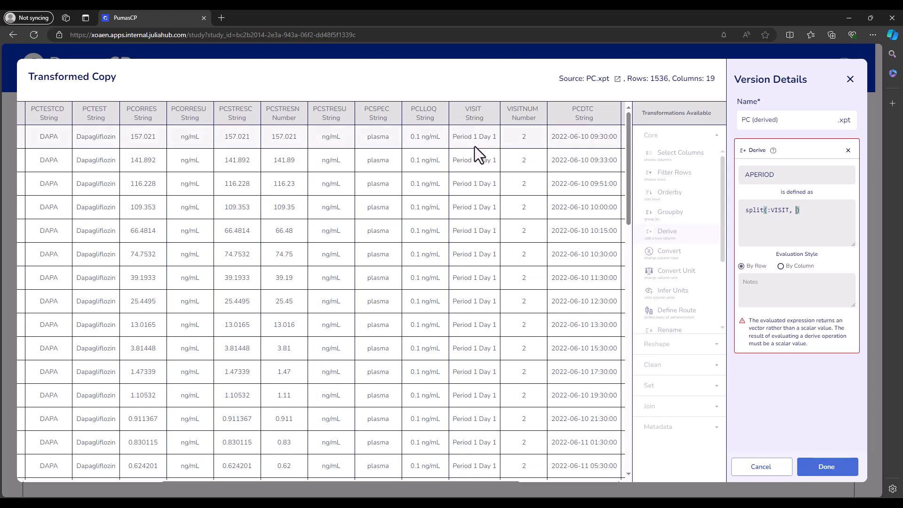
drag(472, 138, 475, 137)
click(807, 211)
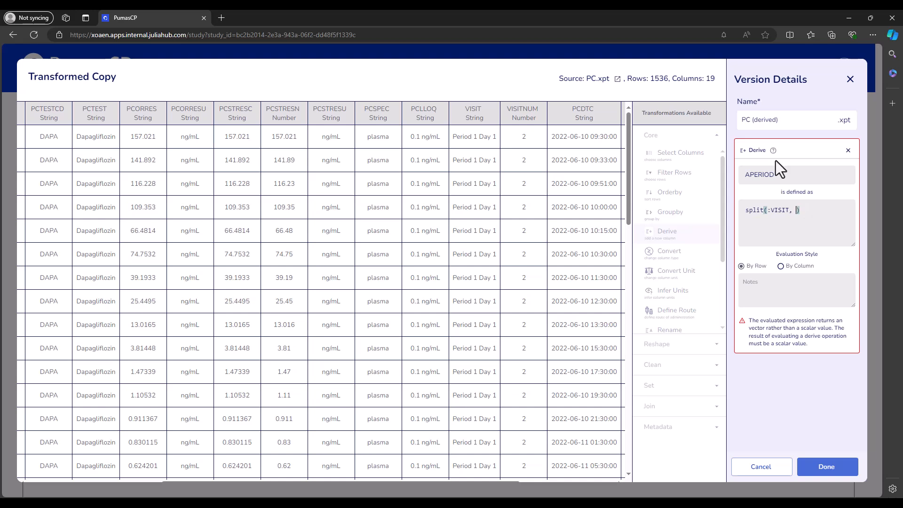
text(" "))
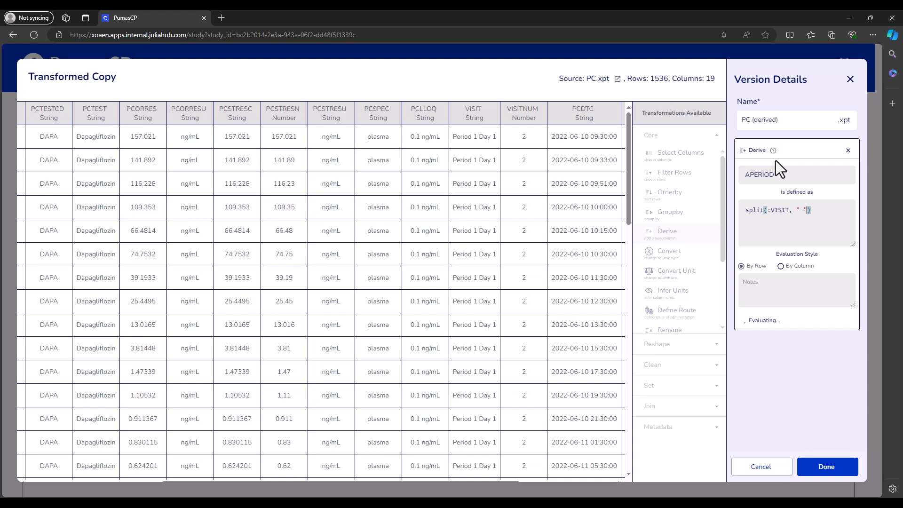
text([2)
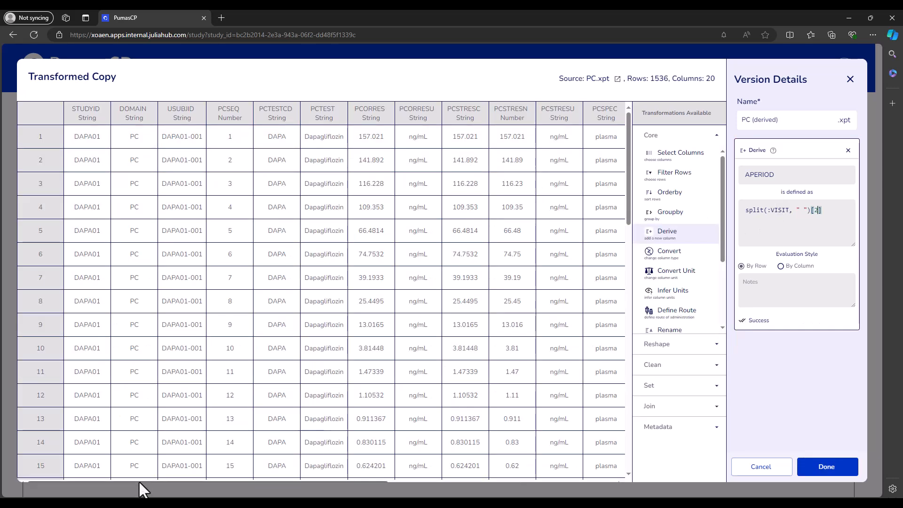
- Scroll across the table to compare the VISIT values with the new APERIOD column
drag(136, 481, 243, 481)
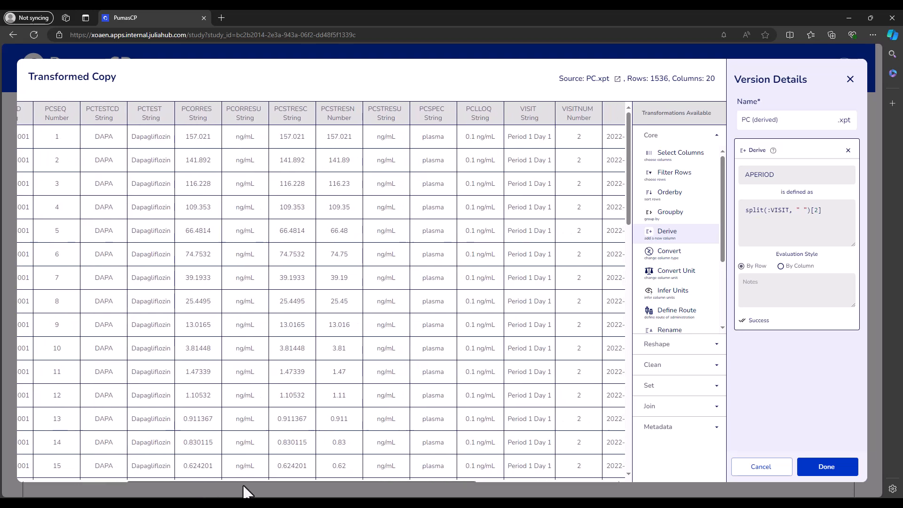
drag(507, 137, 539, 143)
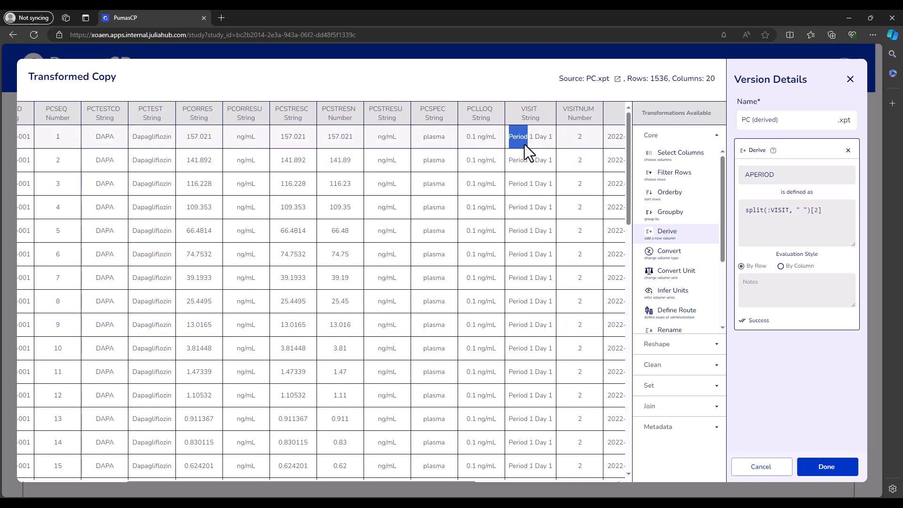
click(531, 139)
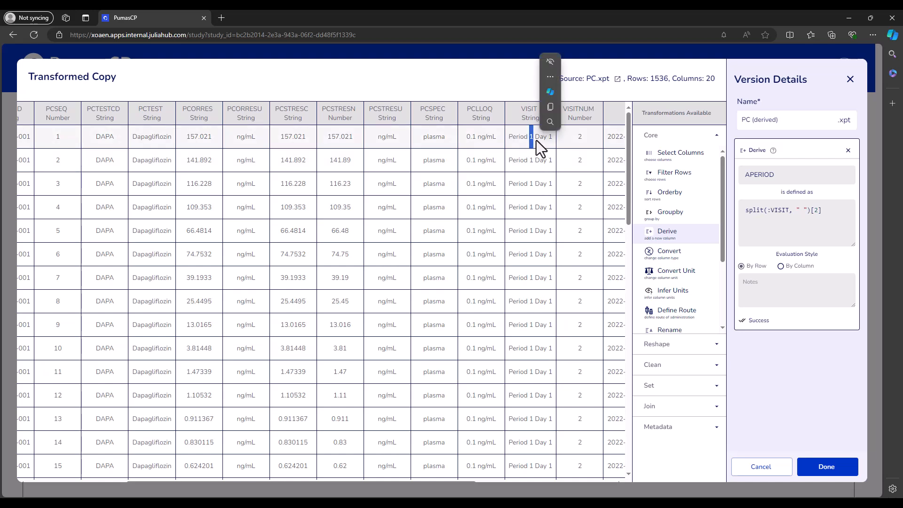
drag(535, 139, 552, 140)
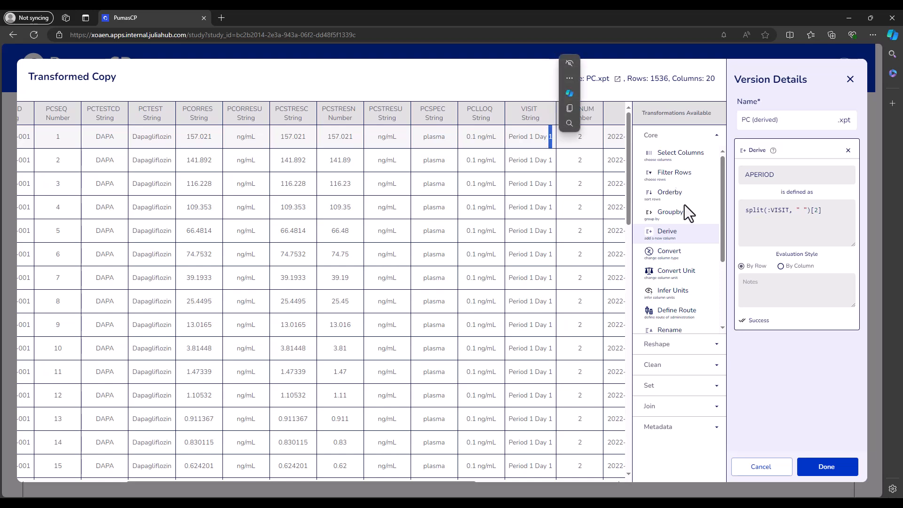
click(822, 213)
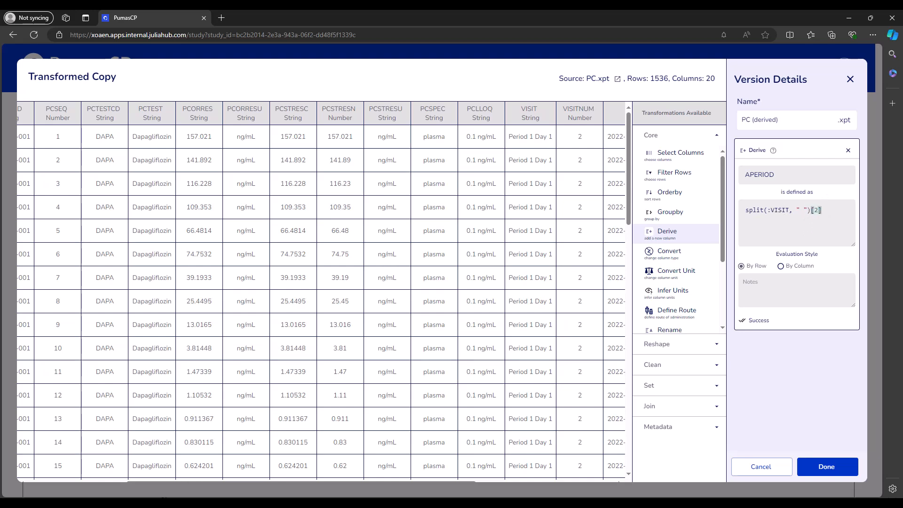
drag(181, 480, 395, 484)
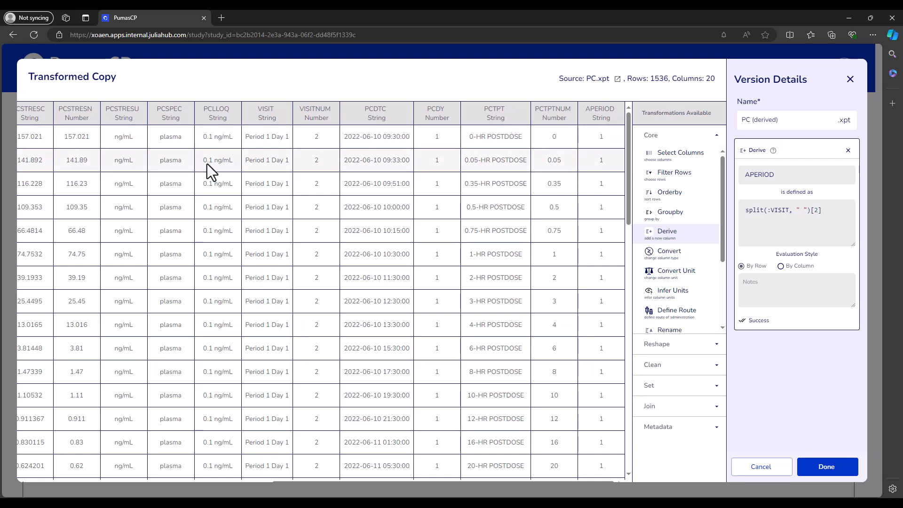
double_click(268, 136)
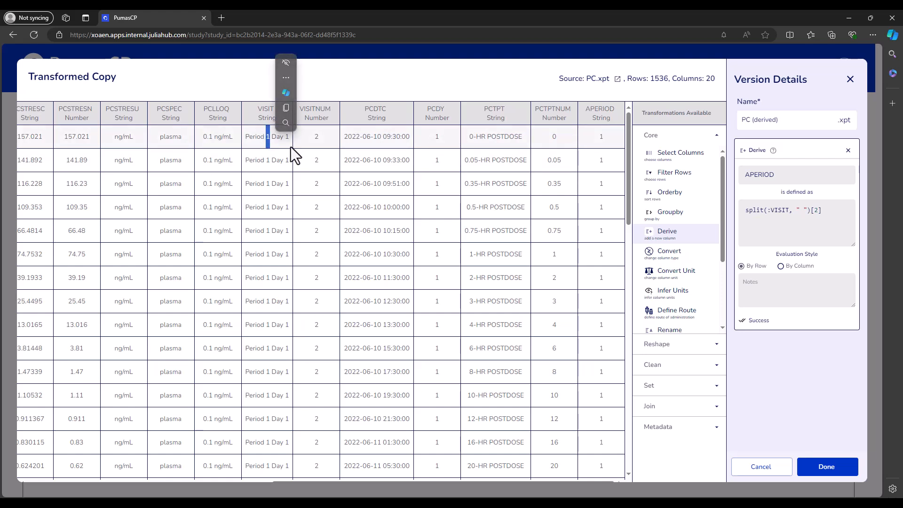
- Change the APERIOD expression's index so it reads split(:VISIT, " ")[3]
click(815, 215)
text([2)
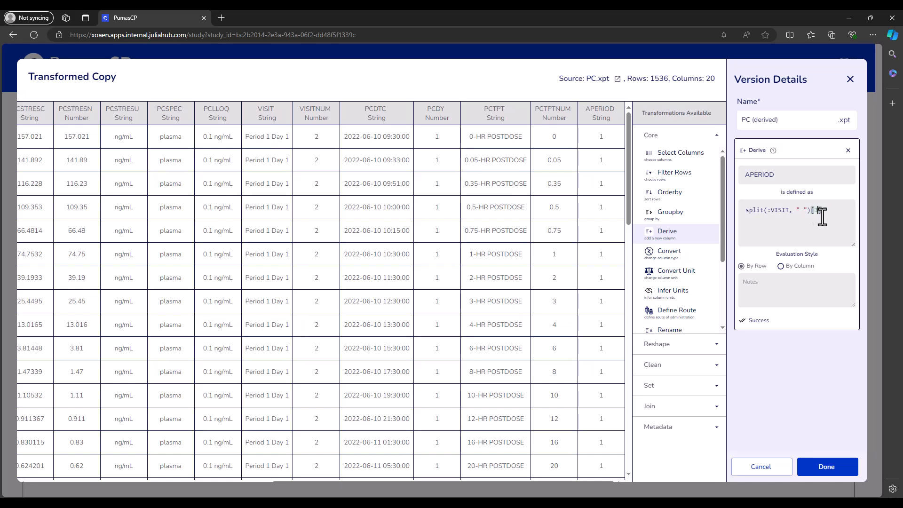
text(])
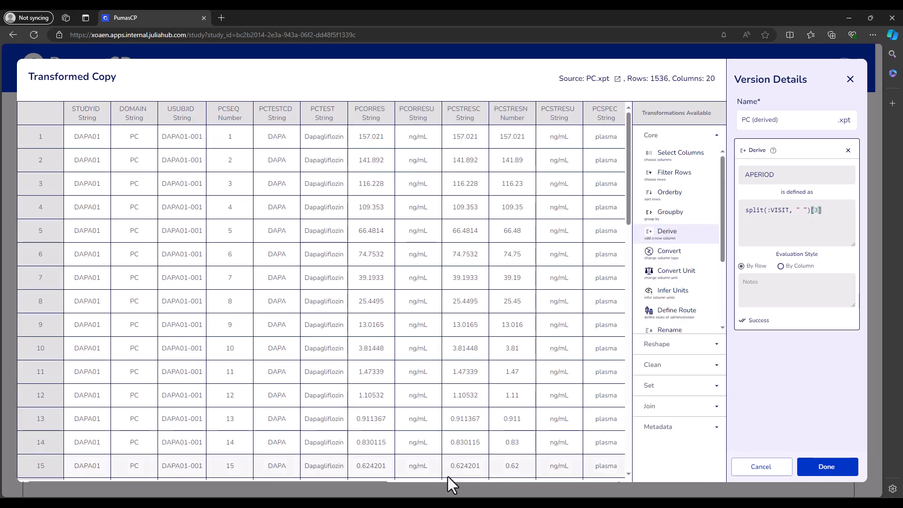
- Scroll to the APERIOD column, then remove the Derive transformation
drag(357, 480, 634, 478)
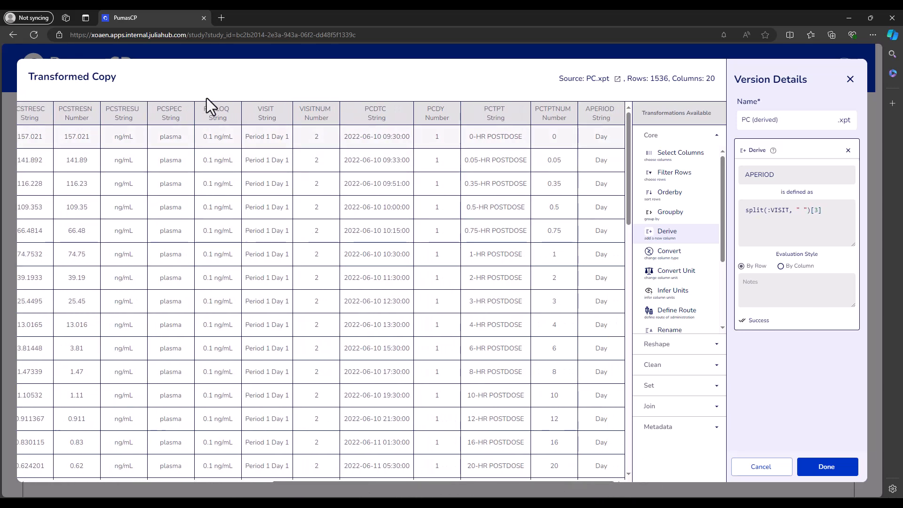
double_click(277, 137)
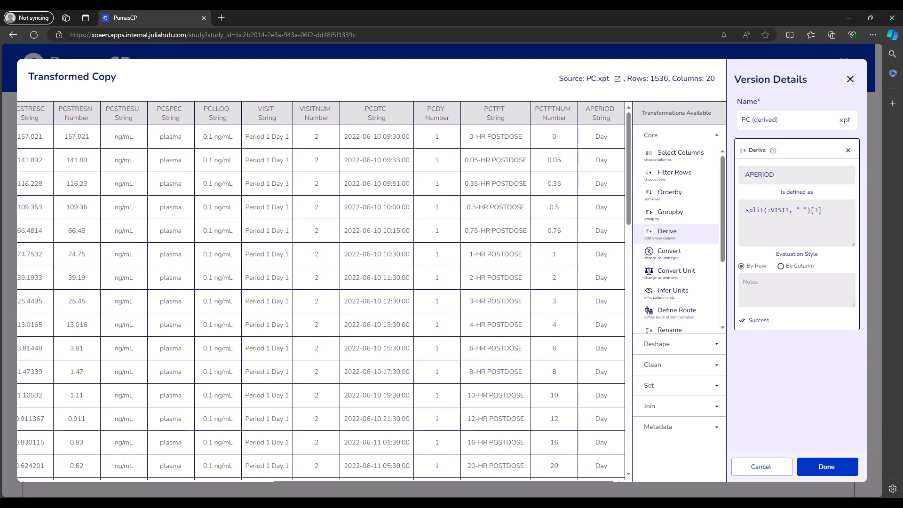
click(848, 151)
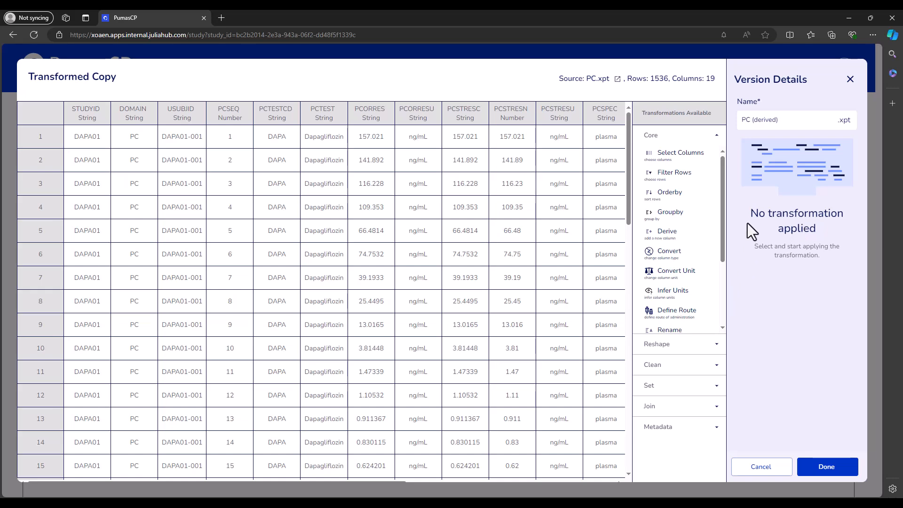
- Add a Select Columns transformation and deselect all of its preselected columns
click(695, 155)
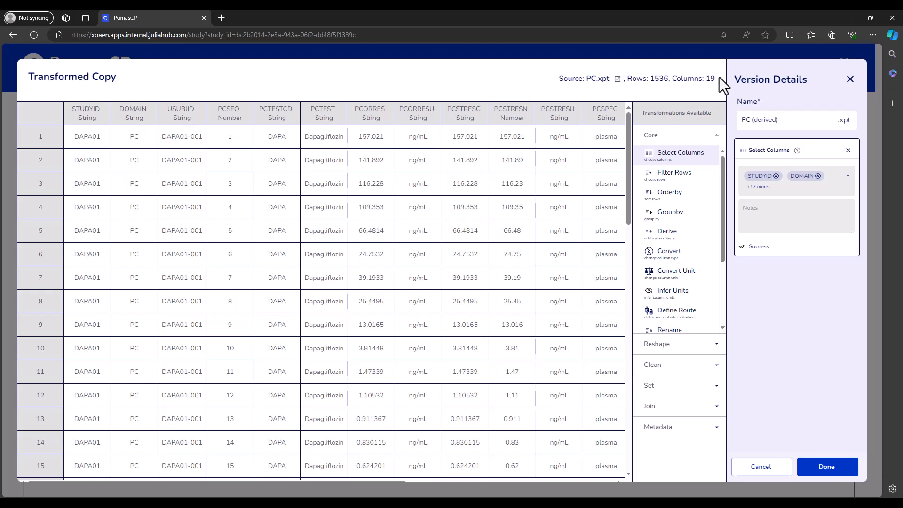
click(847, 176)
scroll(806, 246, down, 5)
click(803, 249)
click(786, 238)
click(780, 225)
click(775, 219)
click(773, 208)
click(772, 206)
click(771, 207)
click(771, 207)
click(771, 207)
click(772, 207)
click(772, 207)
click(772, 206)
click(772, 206)
click(771, 207)
click(772, 207)
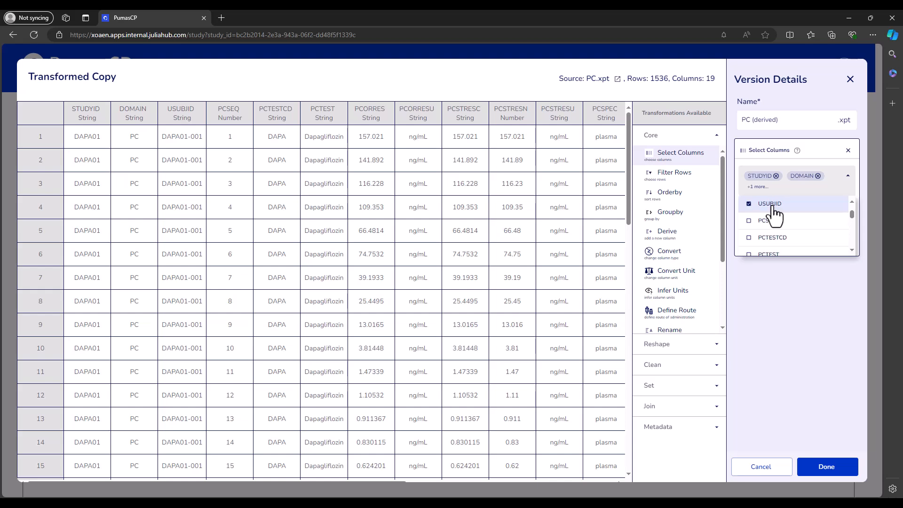
click(772, 207)
click(782, 207)
click(784, 198)
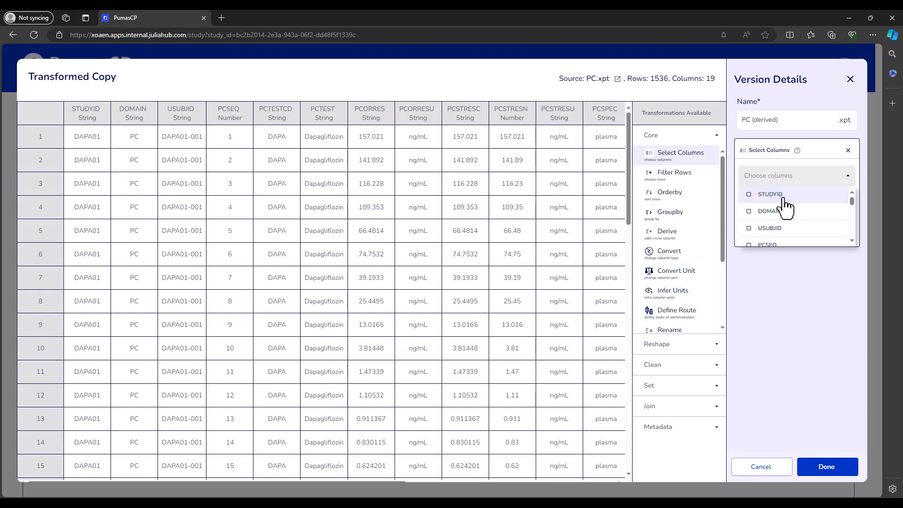
- Keep only the USUBJID, PCTEST, VISIT, VISITNUM, PCDTC and PCTPTNUM columns
click(777, 228)
scroll(782, 223, down, 2)
click(776, 238)
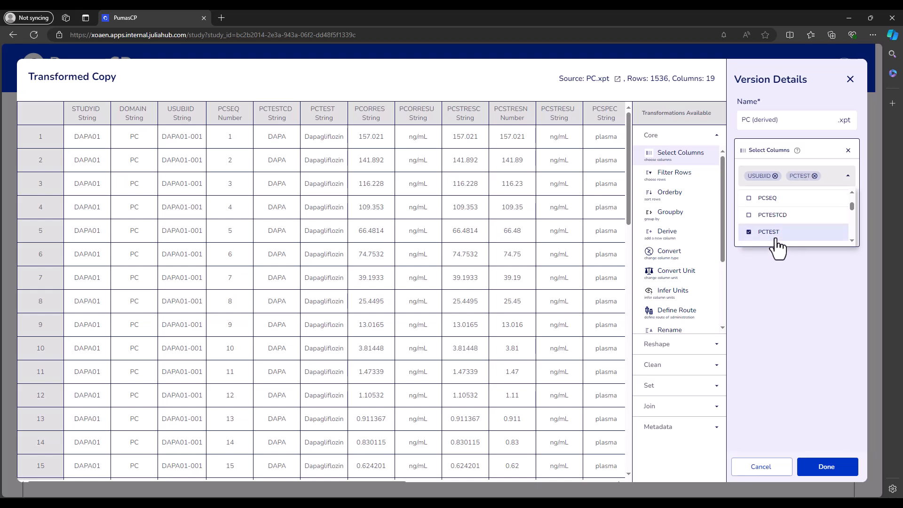
scroll(780, 237, down, 5)
scroll(784, 228, up, 2)
click(783, 227)
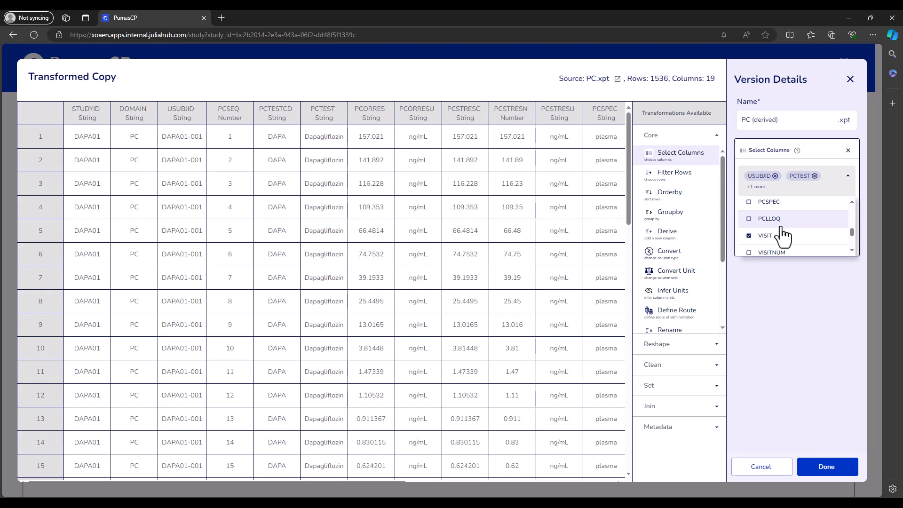
scroll(783, 232, down, 2)
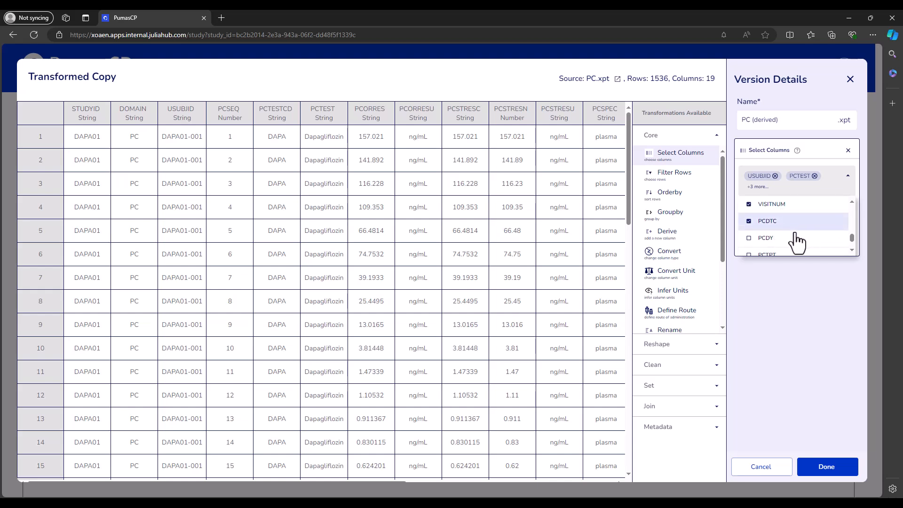
scroll(796, 238, down, 1)
click(796, 248)
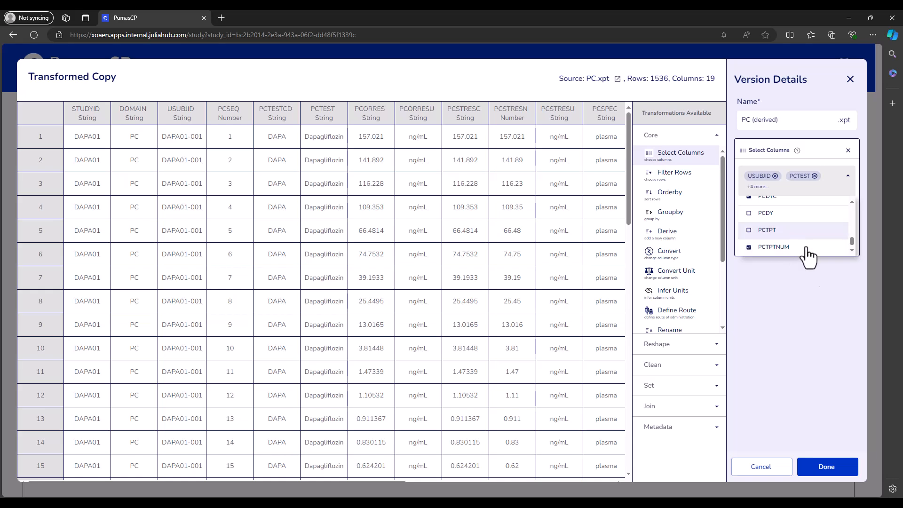
click(813, 286)
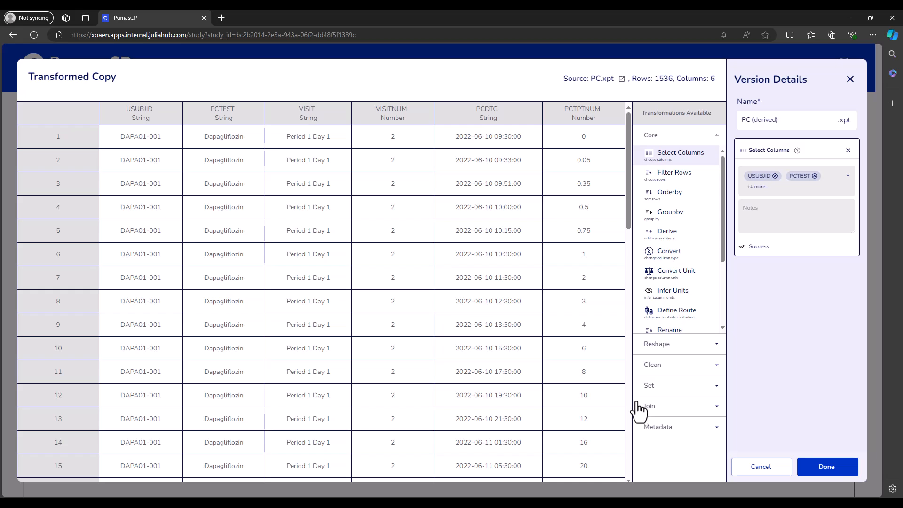
- Add a new Derive transformation and name the new column NRRLT
click(668, 233)
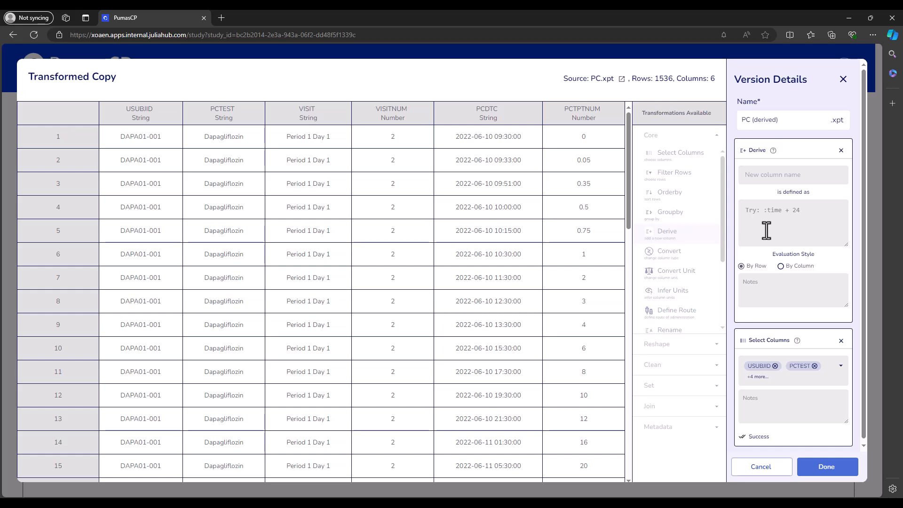
click(762, 175)
text(NRR)
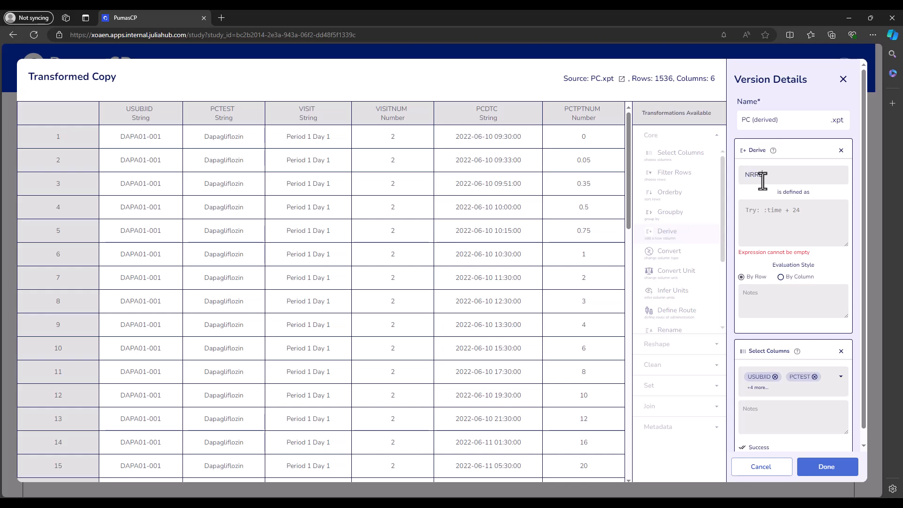
text(LT)
- Define the NRRLT column by the expression :PCTPTNUM < 0 ? 0 : :PCTPTNUM
click(757, 214)
text(:PCTPT)
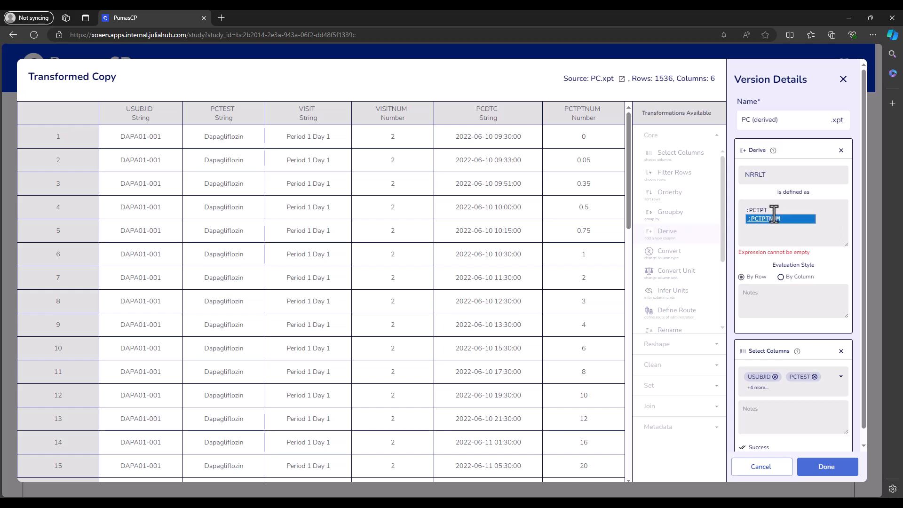
text(NUM)
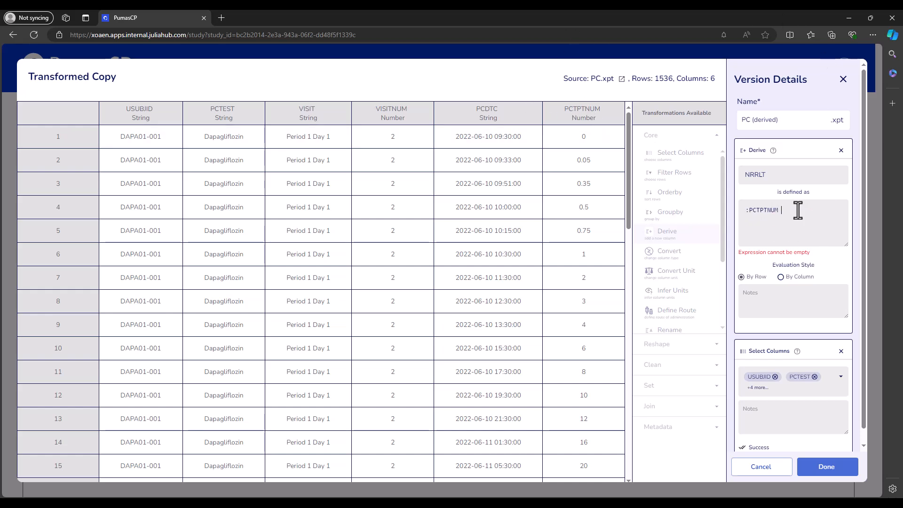
text( < )
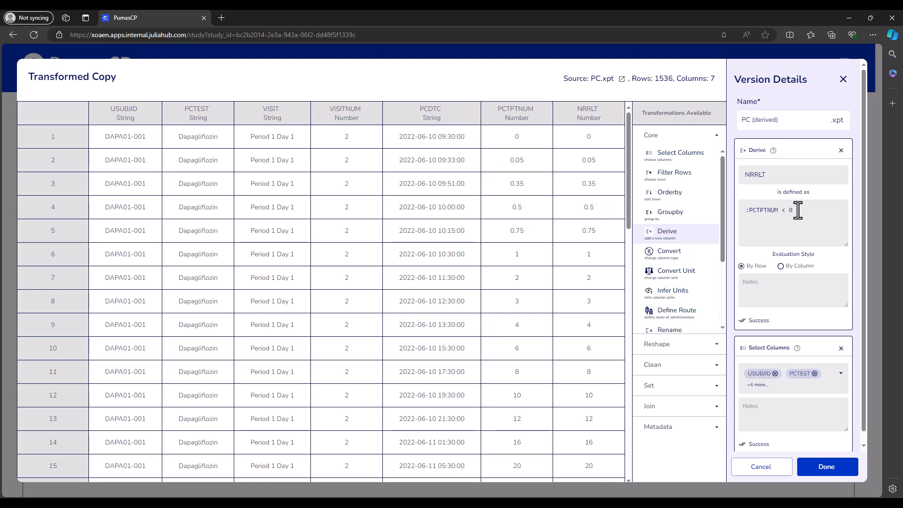
text(0 ? 0 )
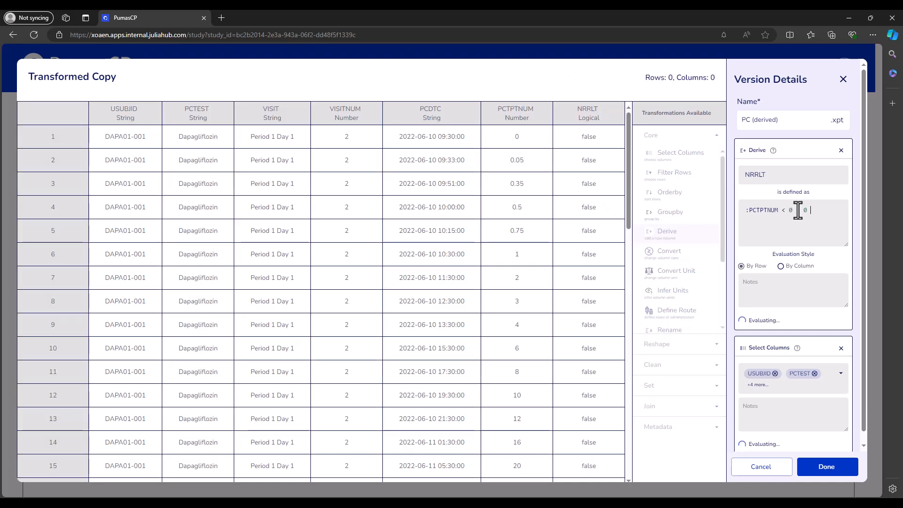
text(:)
scroll(798, 210, down, 1)
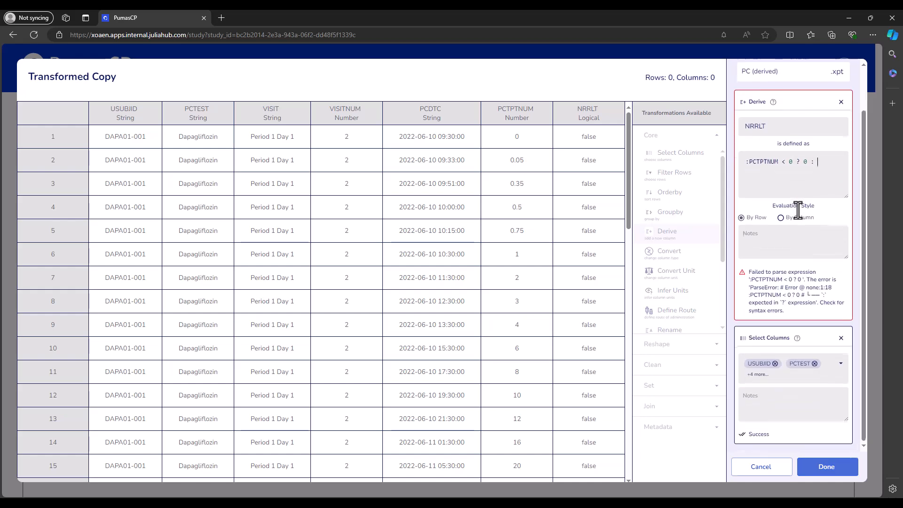
text(:PC)
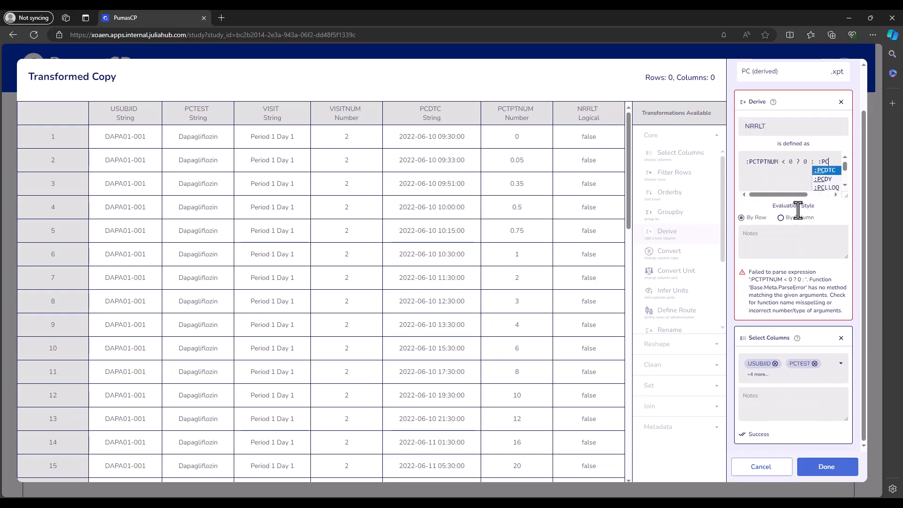
text(T)
key(Escape)
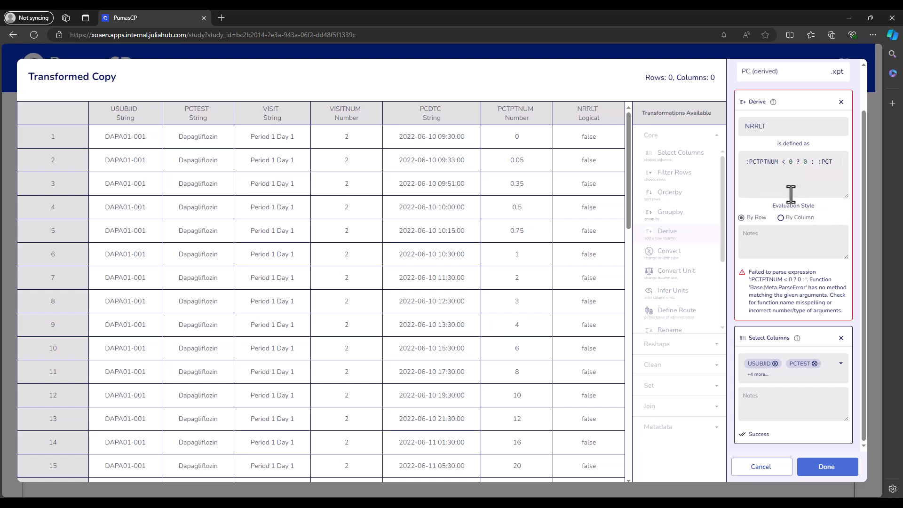
scroll(834, 163, up, 1)
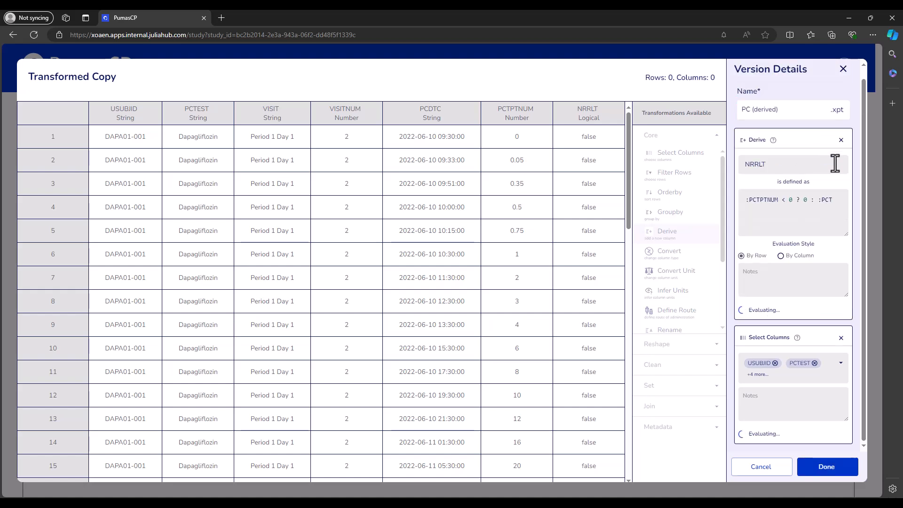
text(PTNUM)
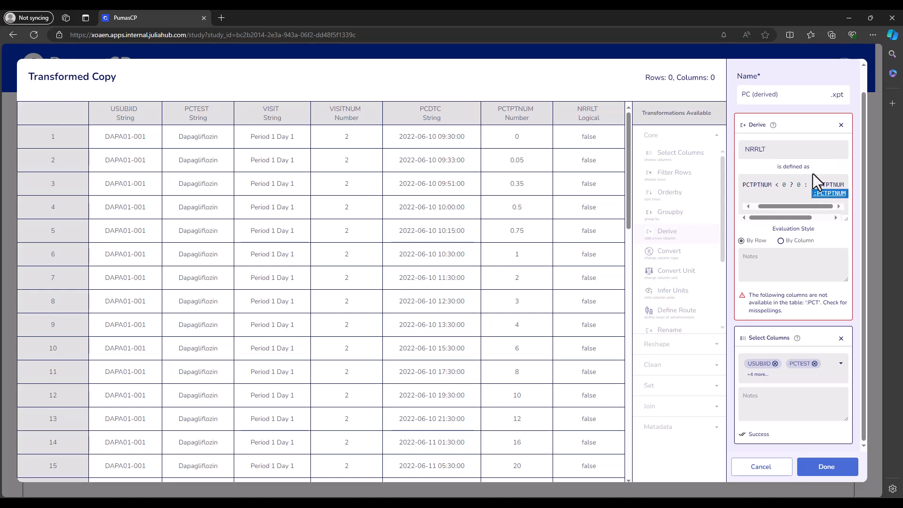
key(Escape)
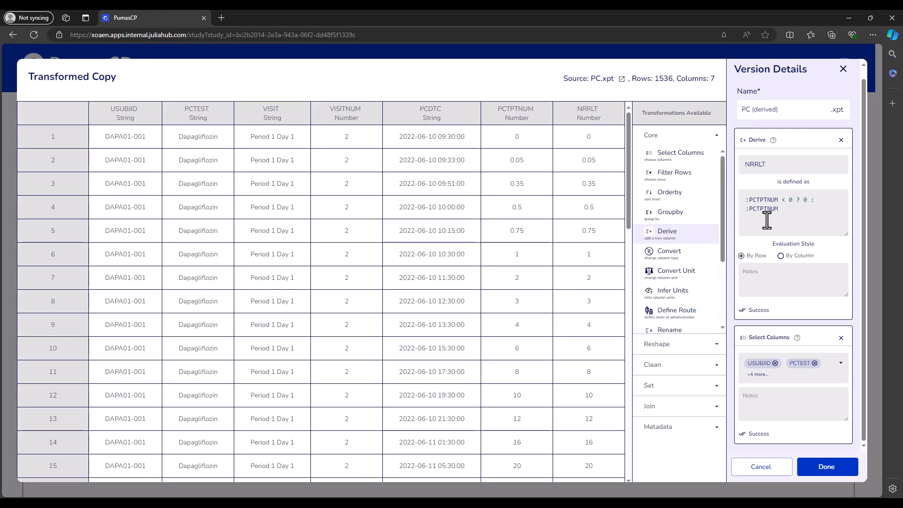
- Try replacing the fallback :PCTPTNUM in the NRRLT expression with 3, then restore it to :PCTPTNUM
drag(746, 201, 793, 201)
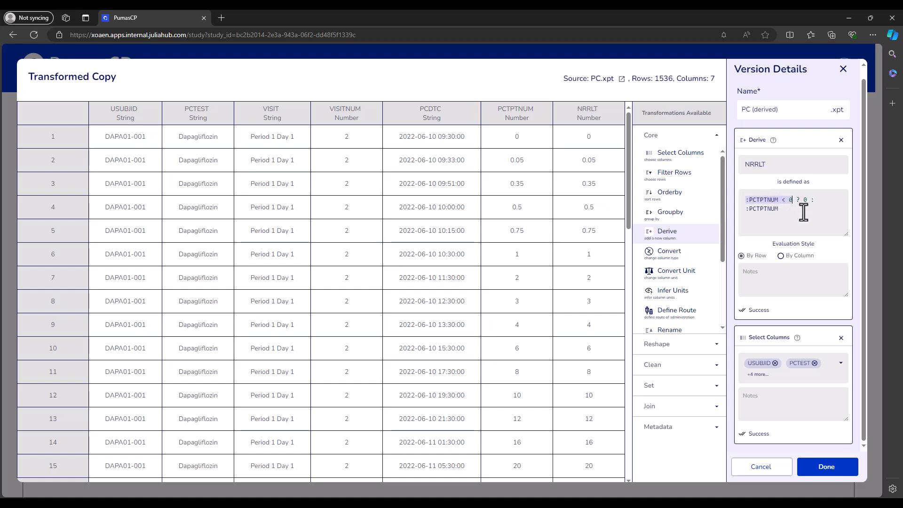
drag(796, 201, 800, 200)
click(818, 200)
drag(804, 201, 826, 207)
drag(745, 211, 779, 210)
click(781, 211)
drag(781, 212, 744, 210)
text(3)
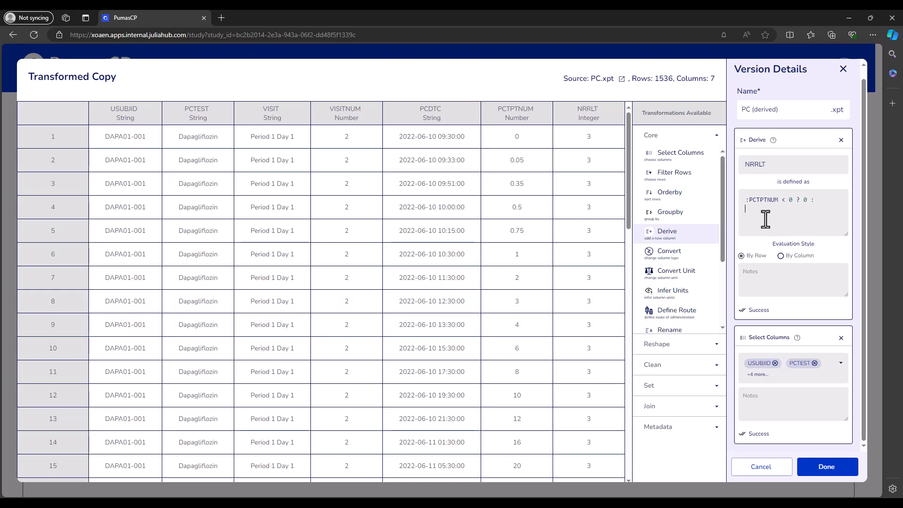
text(:PC)
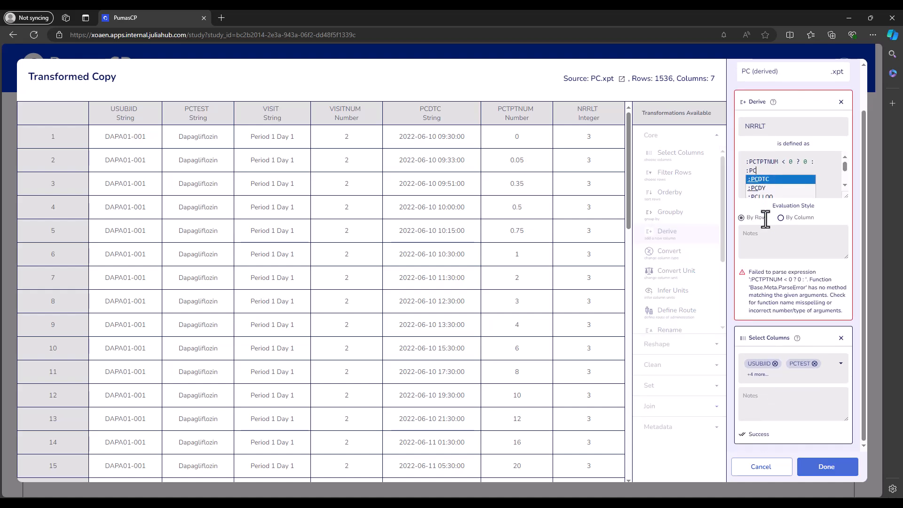
text(TPTNUM)
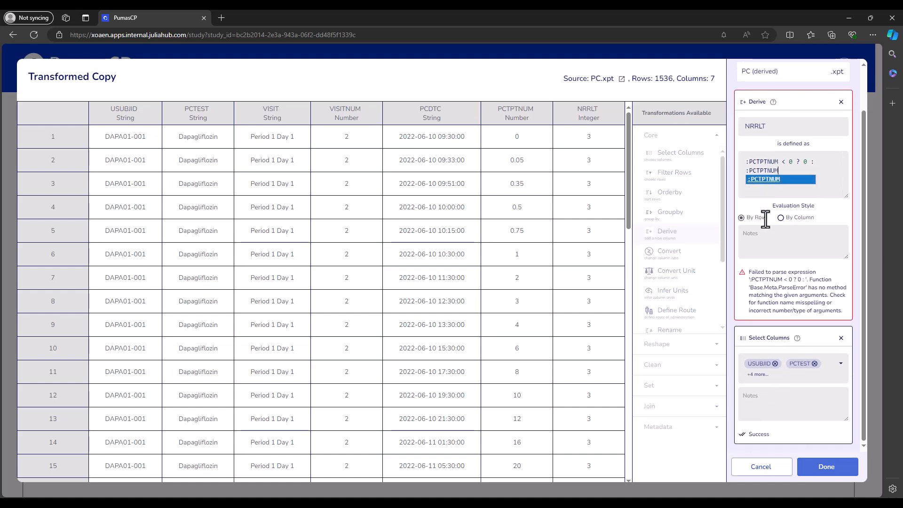
- Examine the condition, true value and fallback parts of the NRRLT expression
click(821, 166)
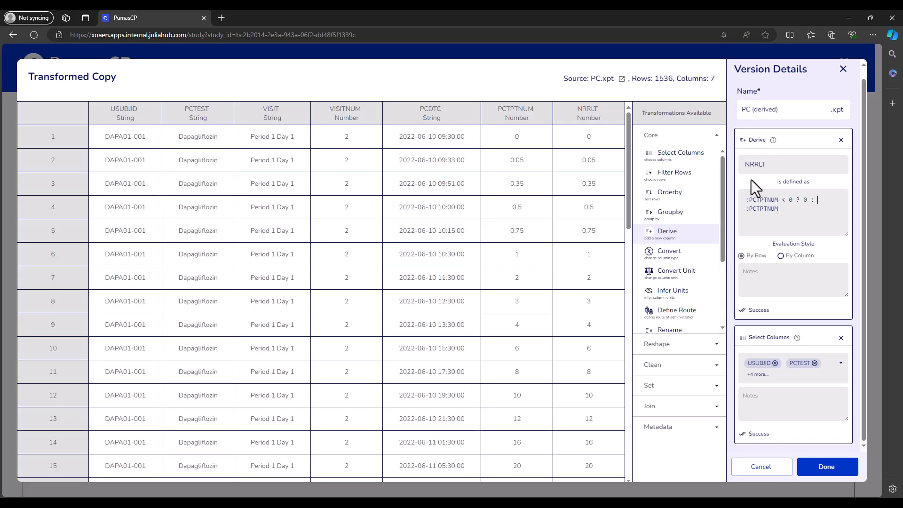
drag(771, 165, 741, 167)
click(791, 214)
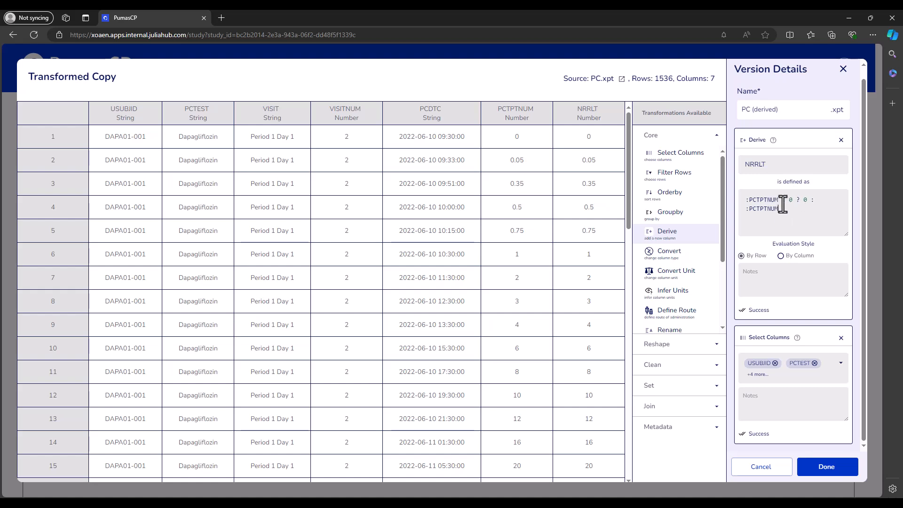
drag(778, 200, 751, 202)
drag(770, 165, 732, 166)
click(732, 166)
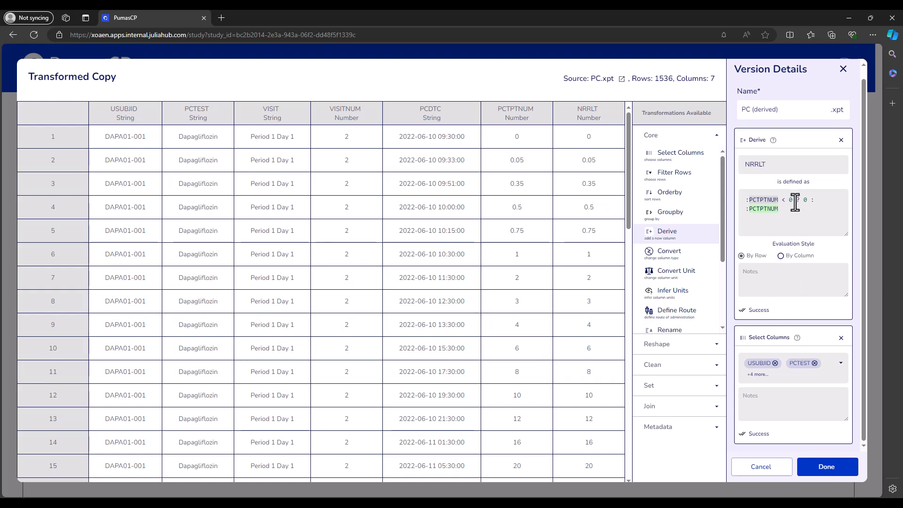
click(797, 200)
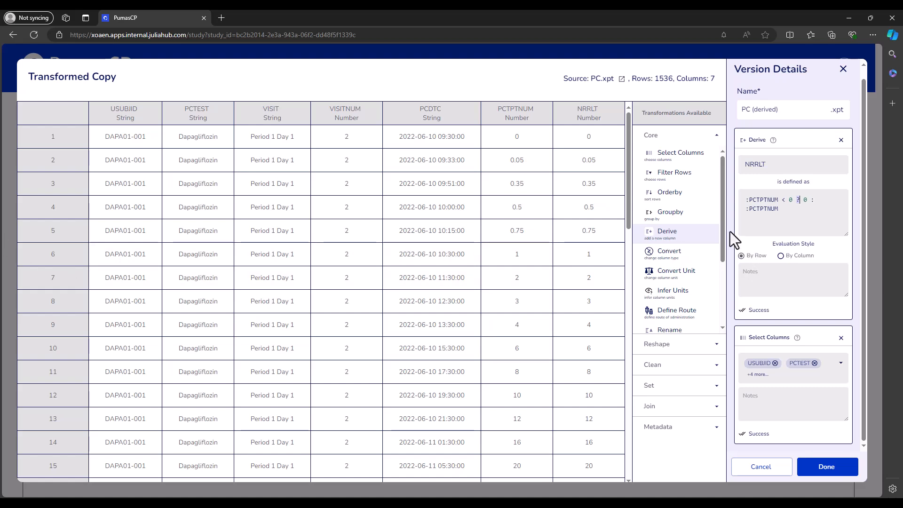
scroll(736, 217, up, 1)
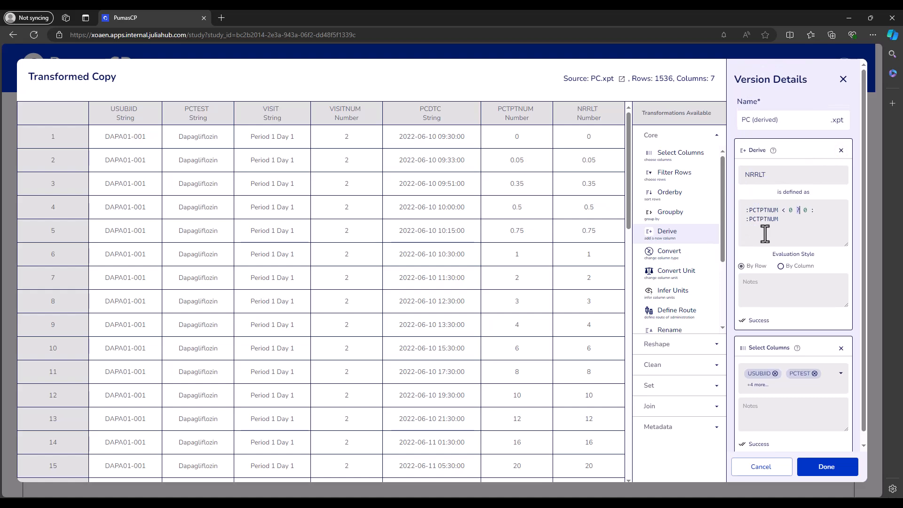
scroll(764, 247, down, 1)
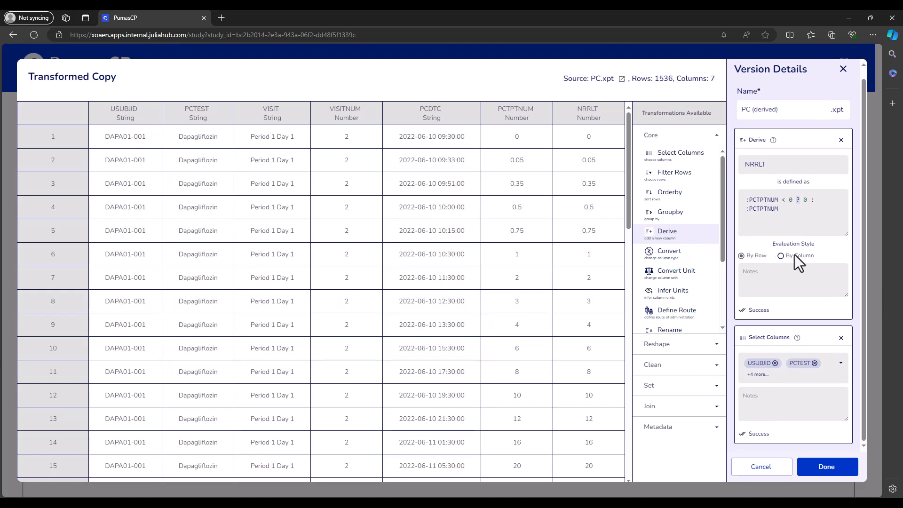
- Add a Derive transformation named APERIOD defined as split(:VISIT, " ")[2] and check its column type
click(675, 235)
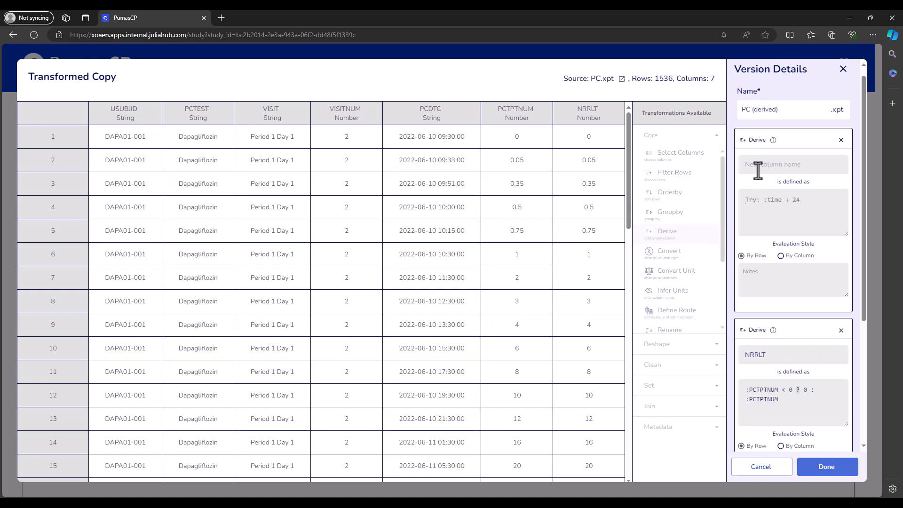
text(spl)
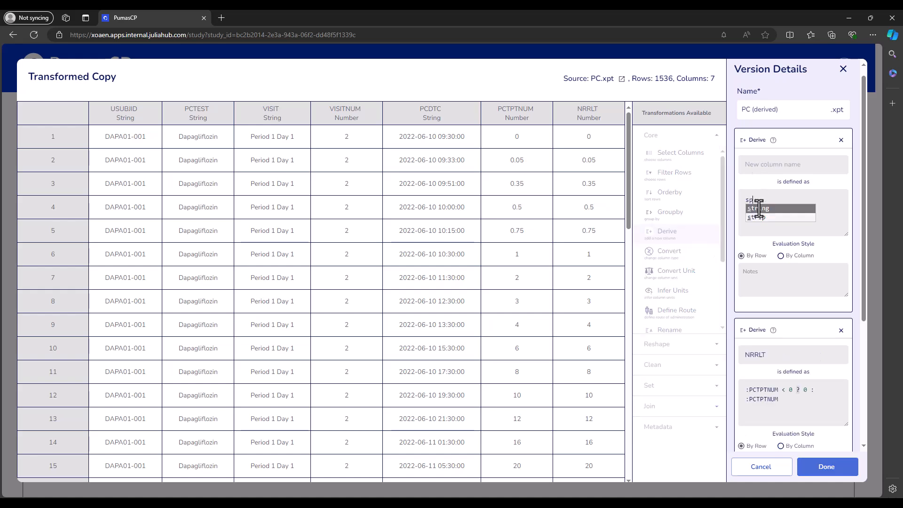
text(it(:)
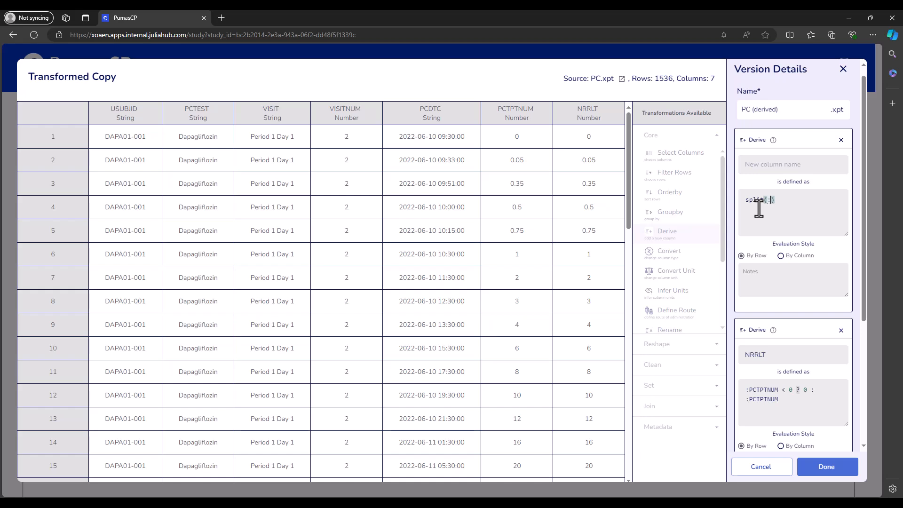
text(VISIT, ")
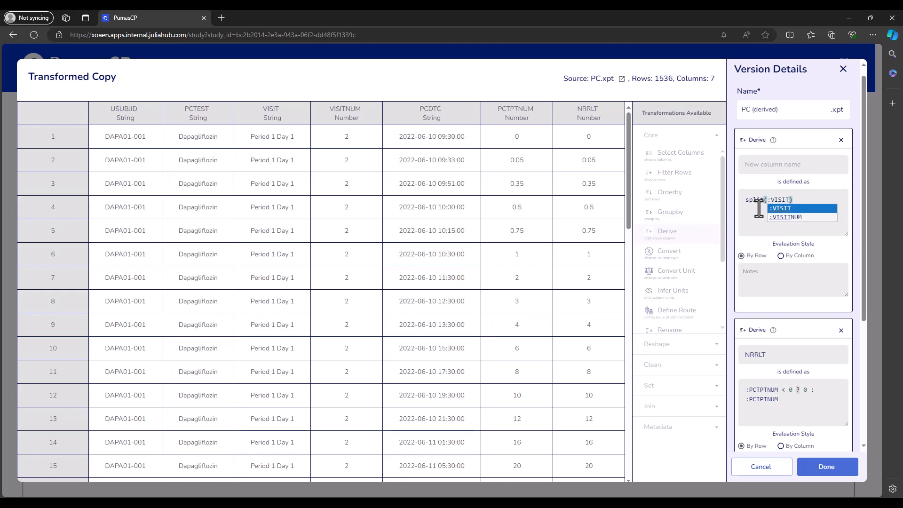
text( "))
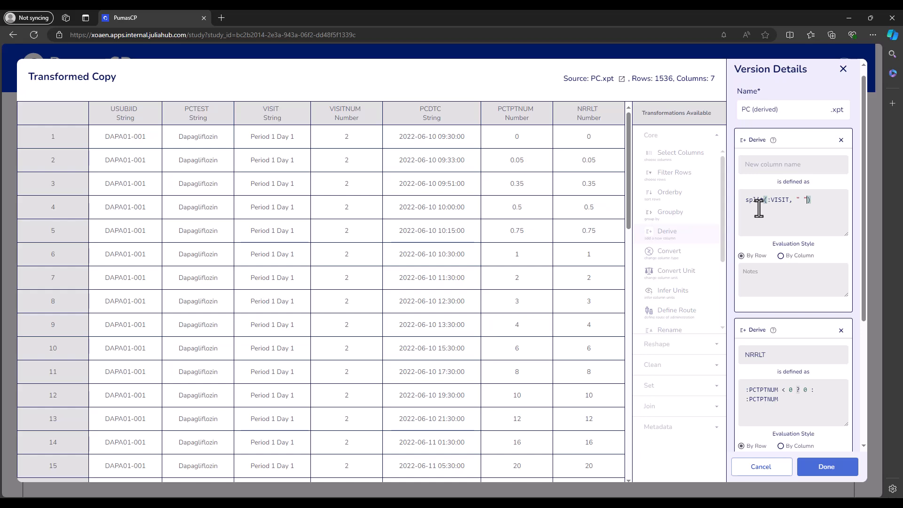
text([2)
click(765, 165)
text(APERIOD)
click(760, 199)
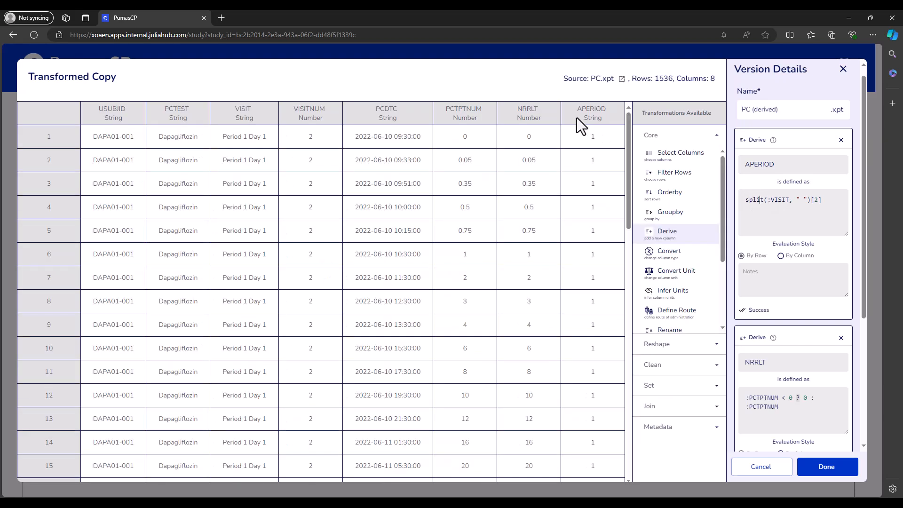
drag(578, 113, 601, 118)
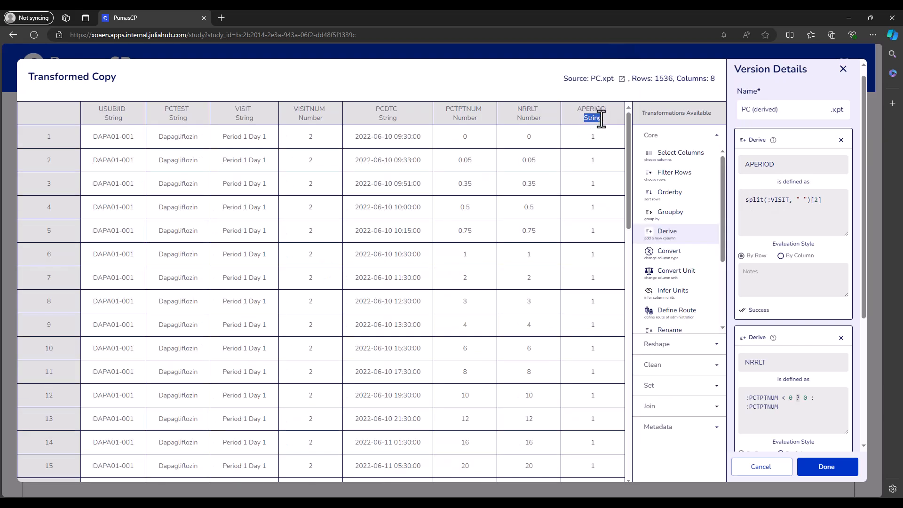
click(596, 150)
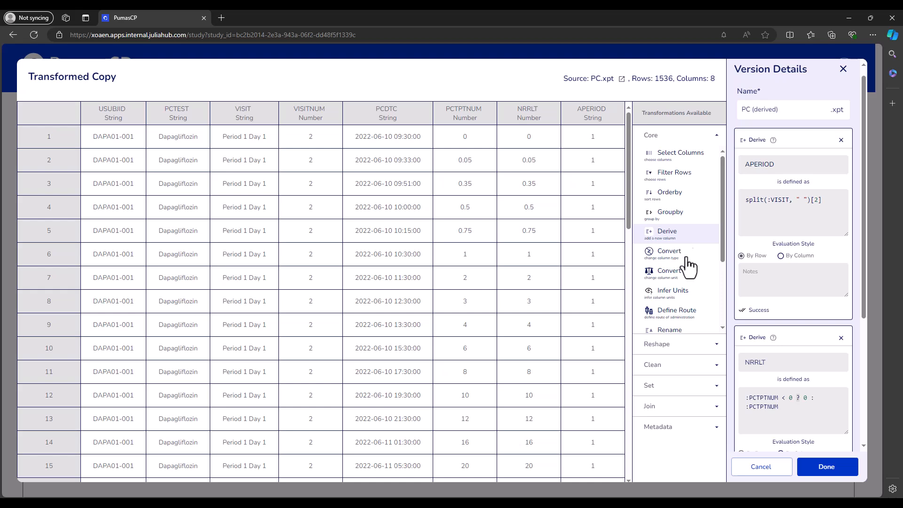
- Add a Derive transformation named APERIODF defined as parse(Float64, :APERIOD) and check its numeric column type
click(673, 234)
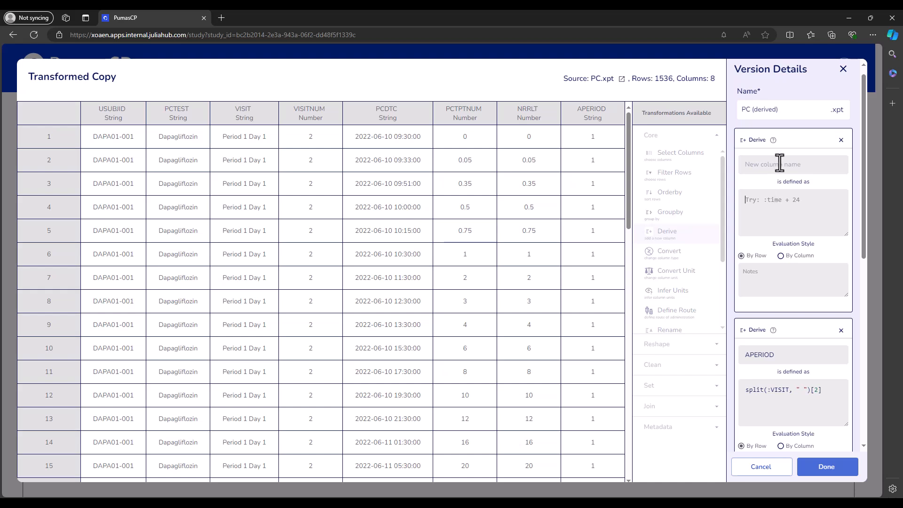
text(APERIO)
text(DP)
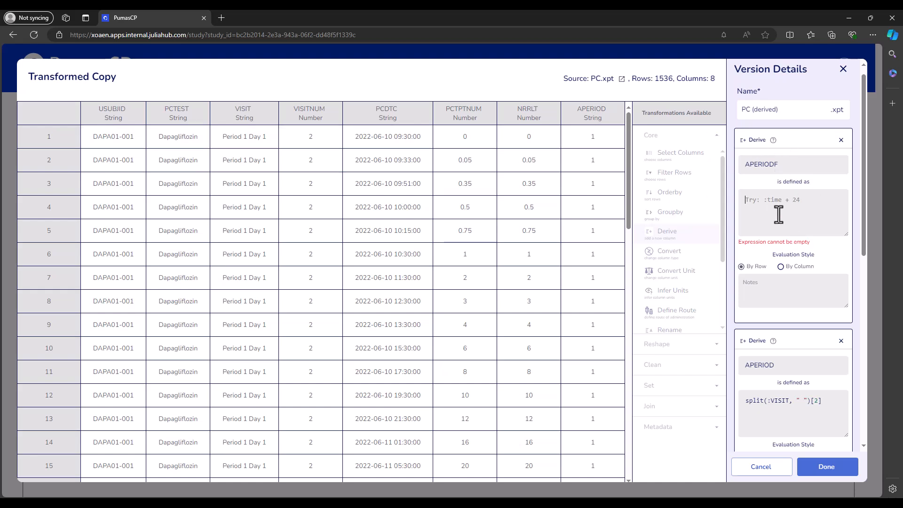
text(parse(Floa)
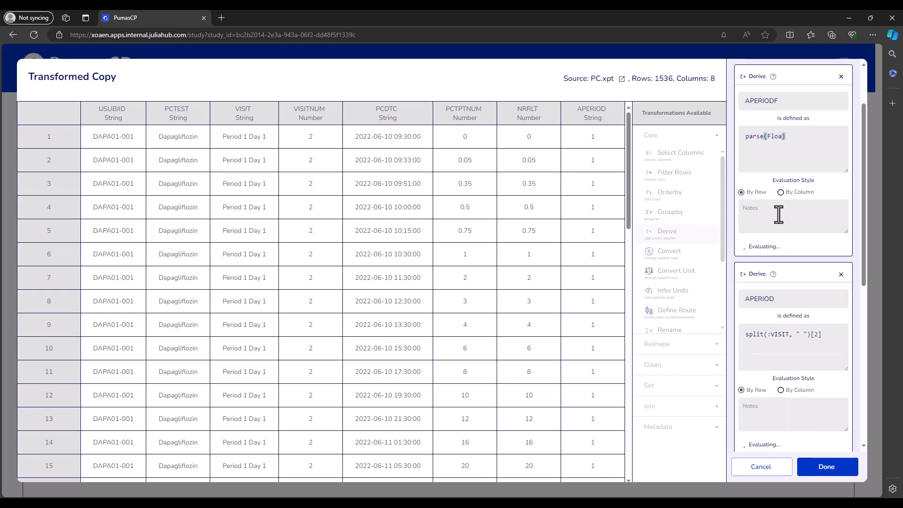
text(t)
text(64,)
text( :)
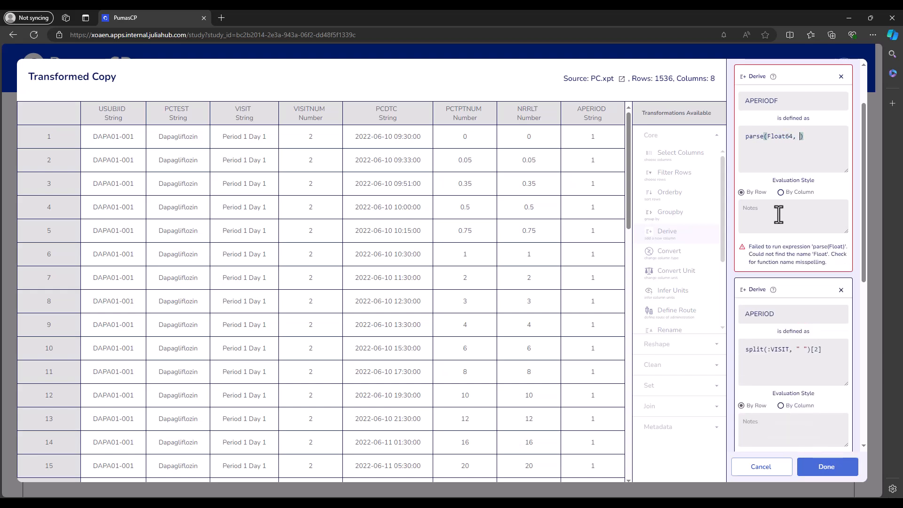
text(APERI)
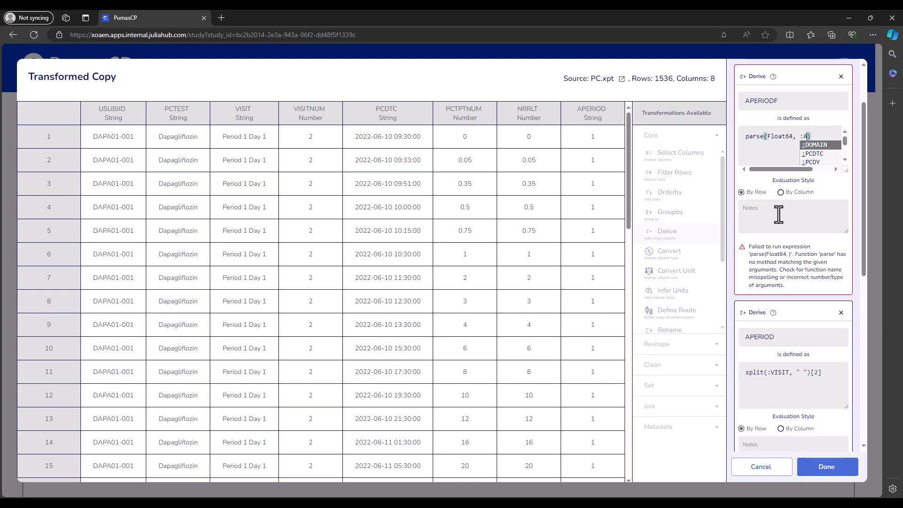
text(OD)
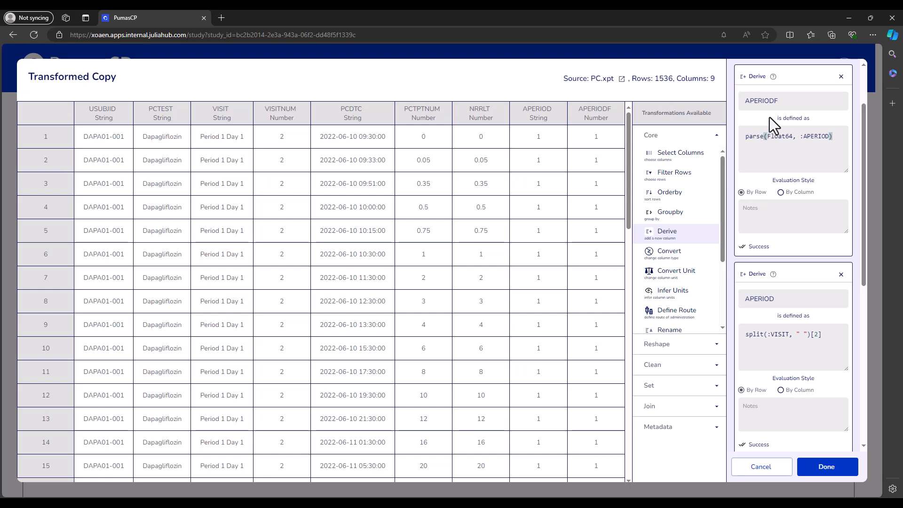
drag(782, 104, 736, 103)
click(789, 139)
drag(803, 139, 829, 138)
drag(584, 119, 607, 122)
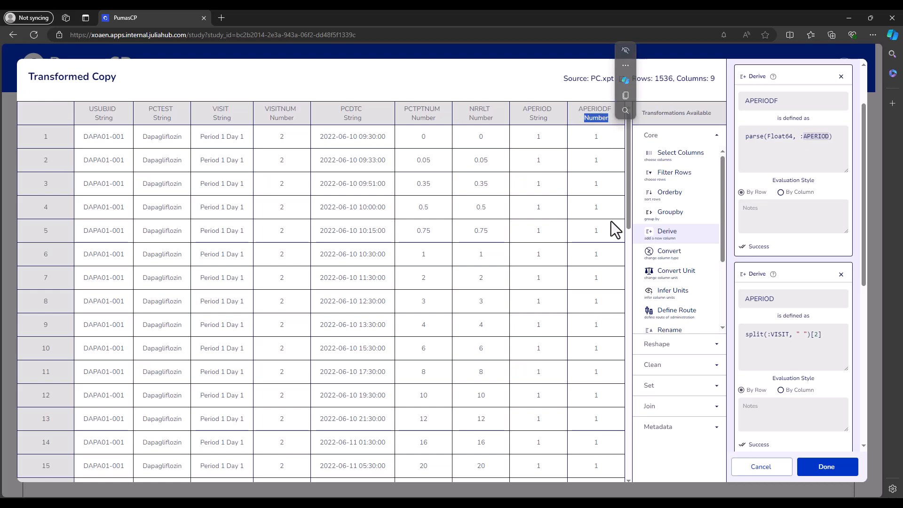
- Add a Derive transformation named NFRLT defined as :NRRLT + (24*7*(:APERIODF - 1))
click(598, 134)
scroll(743, 173, up, 2)
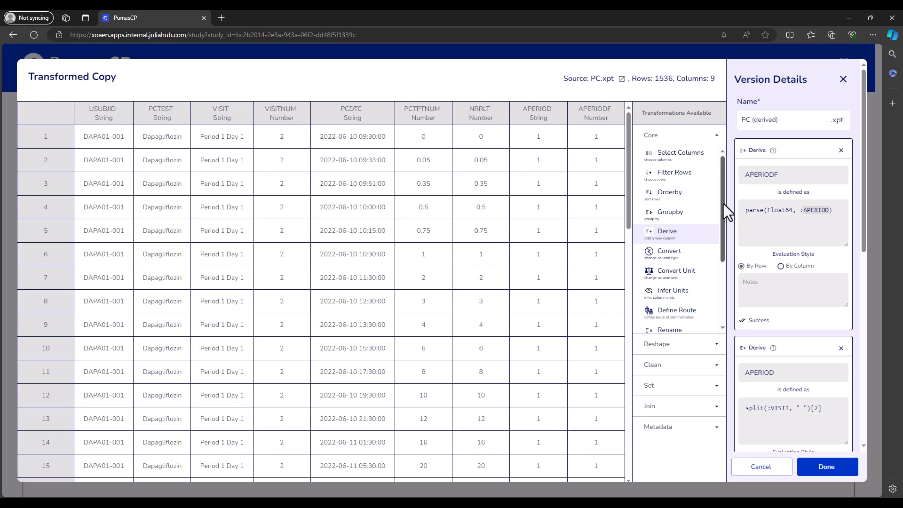
click(689, 234)
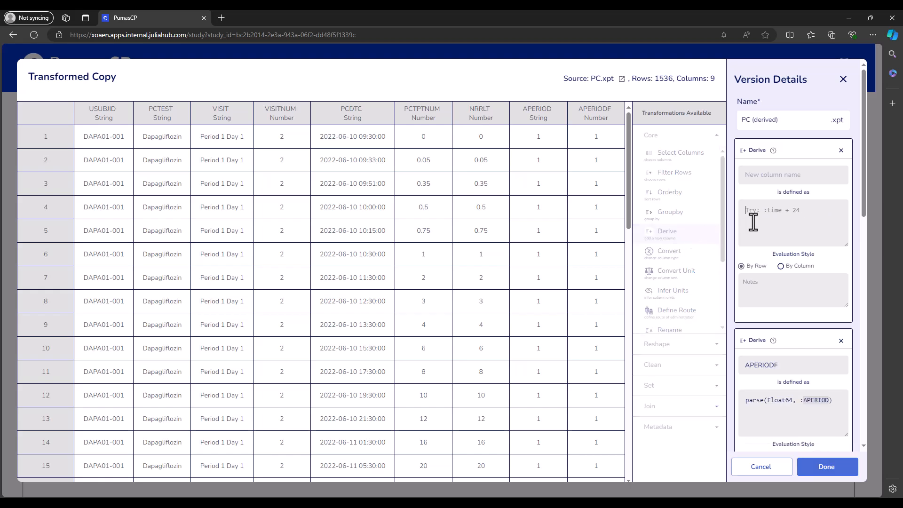
click(766, 175)
text(NFRLT)
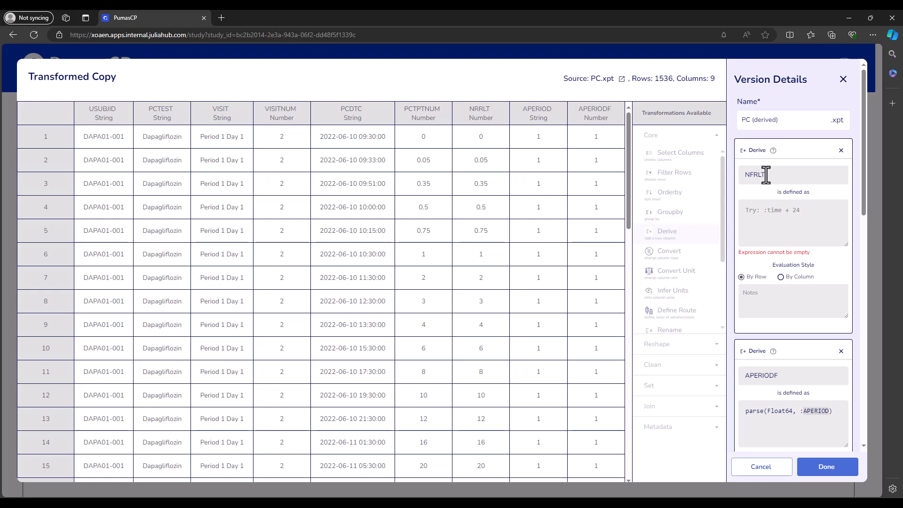
click(767, 217)
text(:NRRLT )
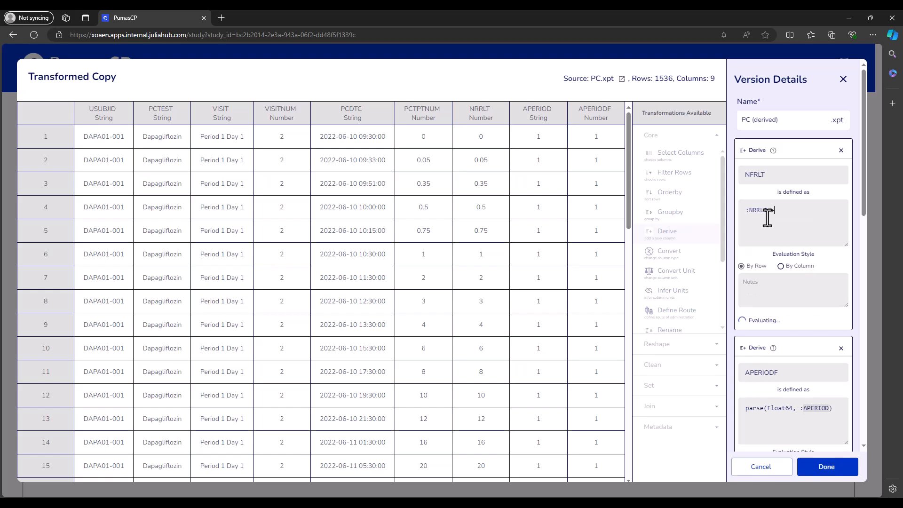
text(+ ()
scroll(767, 217, down, 2)
text(2)
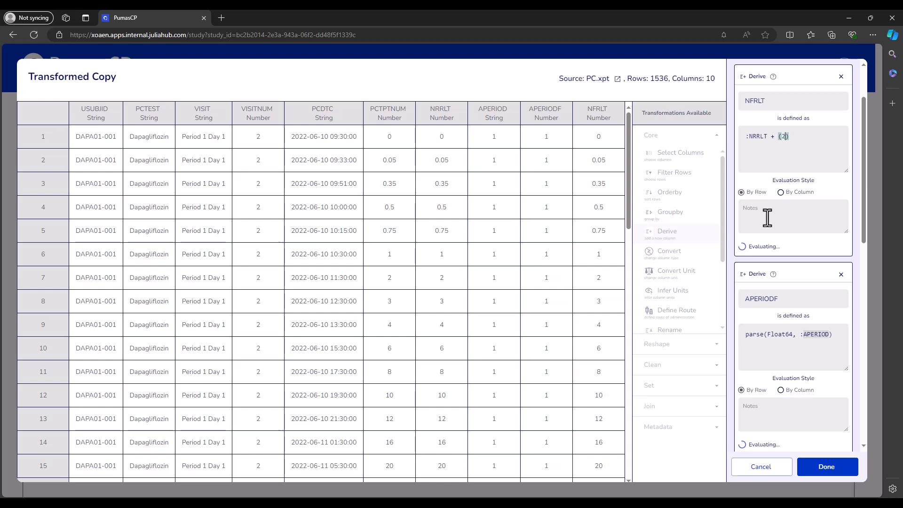
text(4*7)
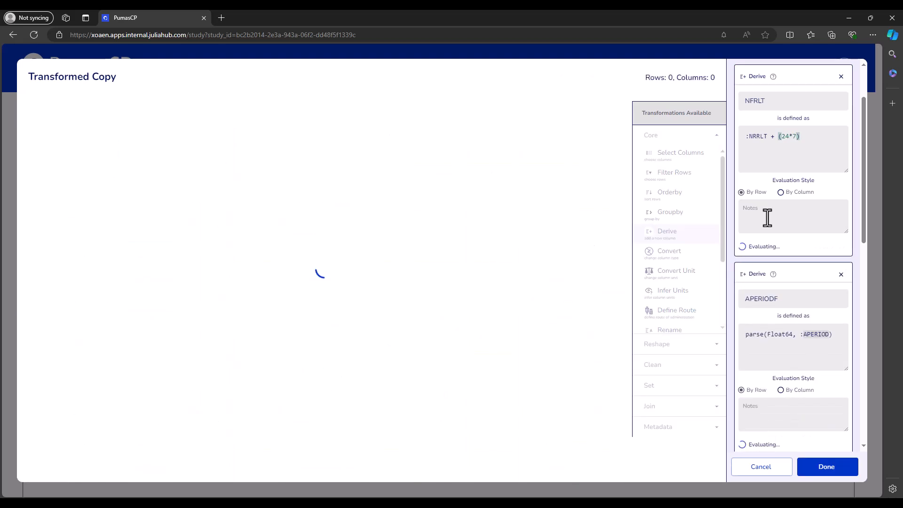
text(*)
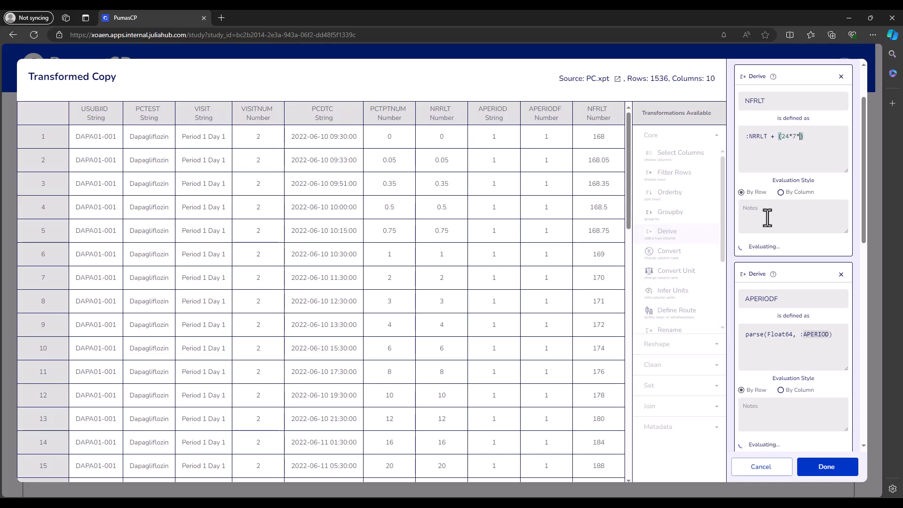
text((:APERIOD)
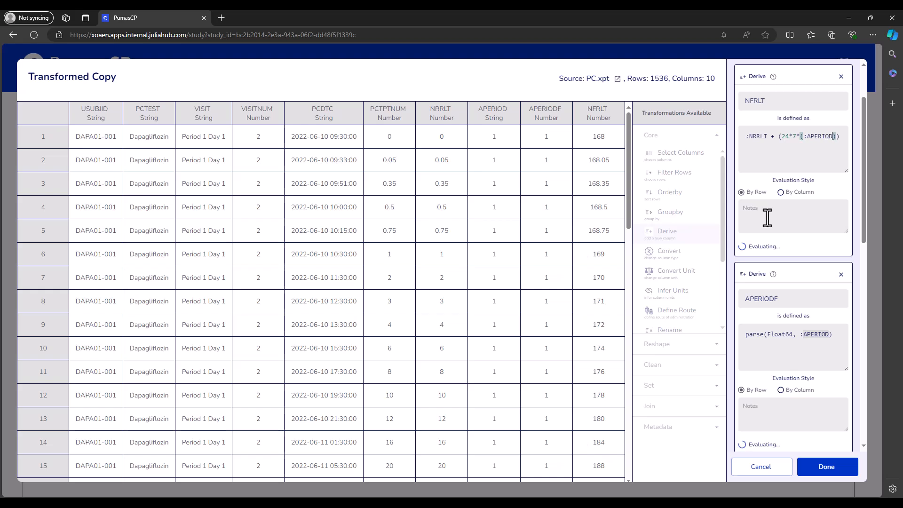
text(F -)
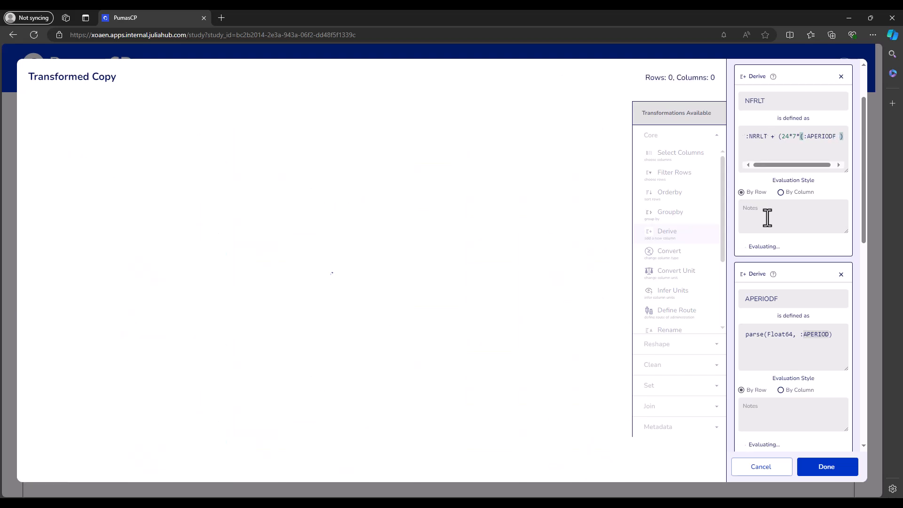
text( 1)
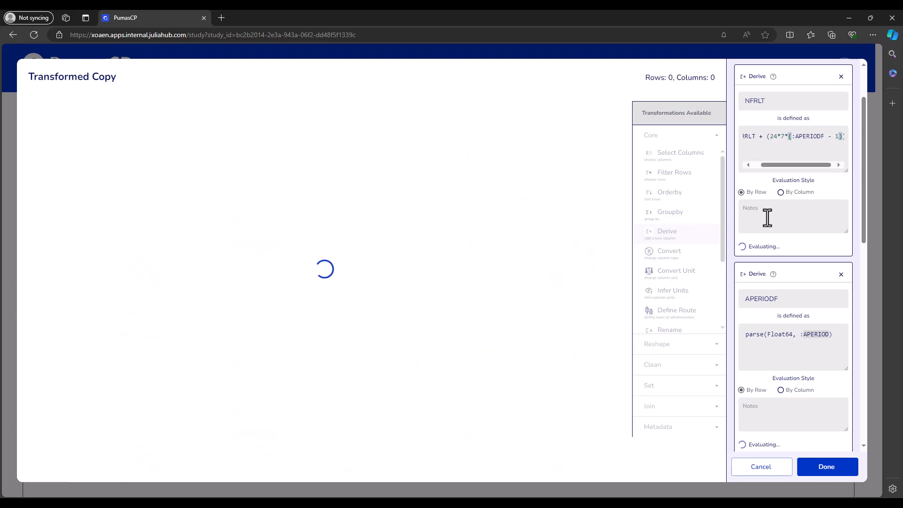
- Break the NFRLT expression onto two lines after :NRRLT + and review the definition
drag(782, 164, 758, 156)
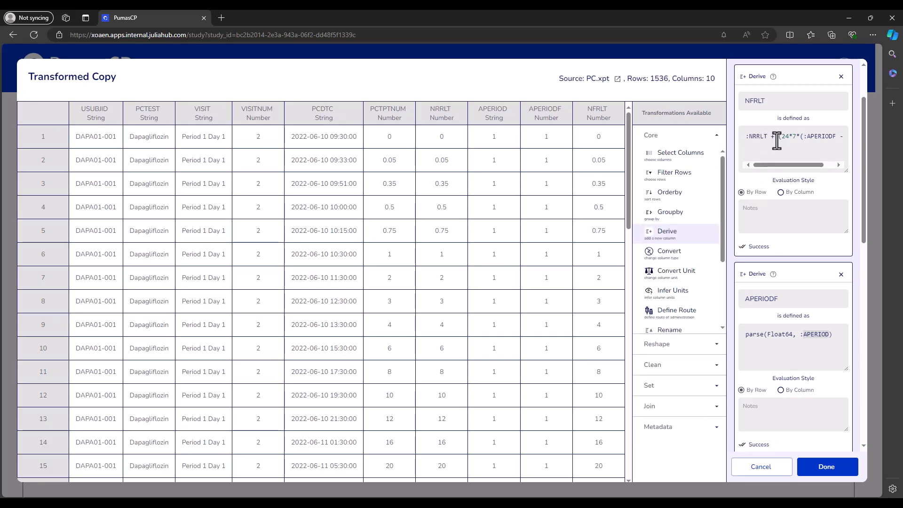
click(779, 140)
text(()
key(Return)
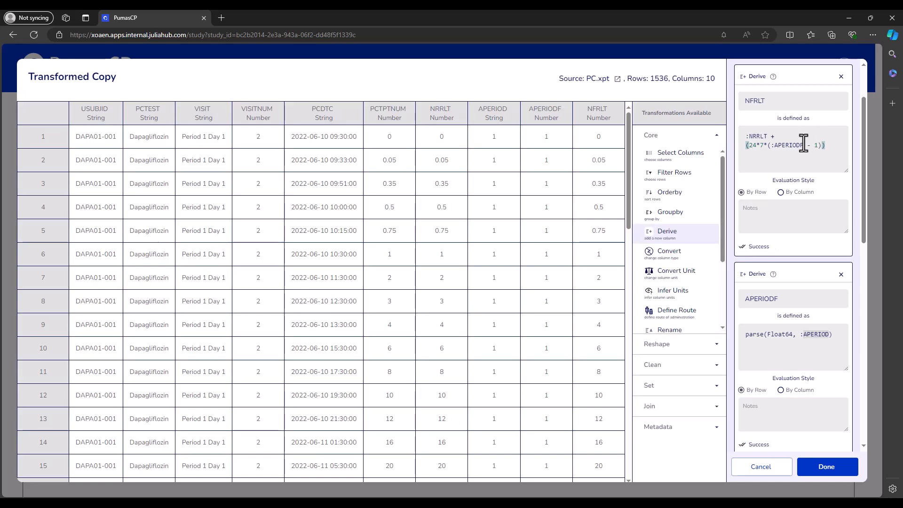
drag(766, 136, 804, 144)
click(827, 144)
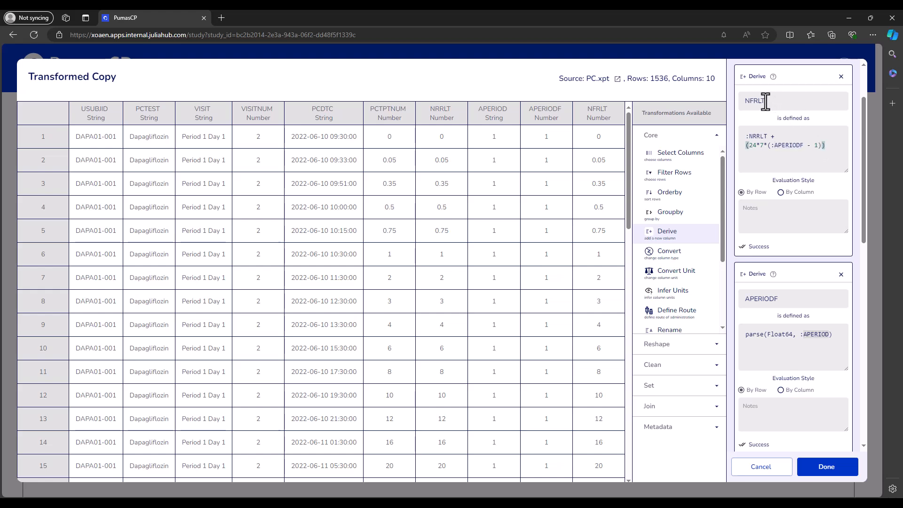
drag(766, 101, 739, 108)
click(730, 122)
scroll(832, 241, up, 2)
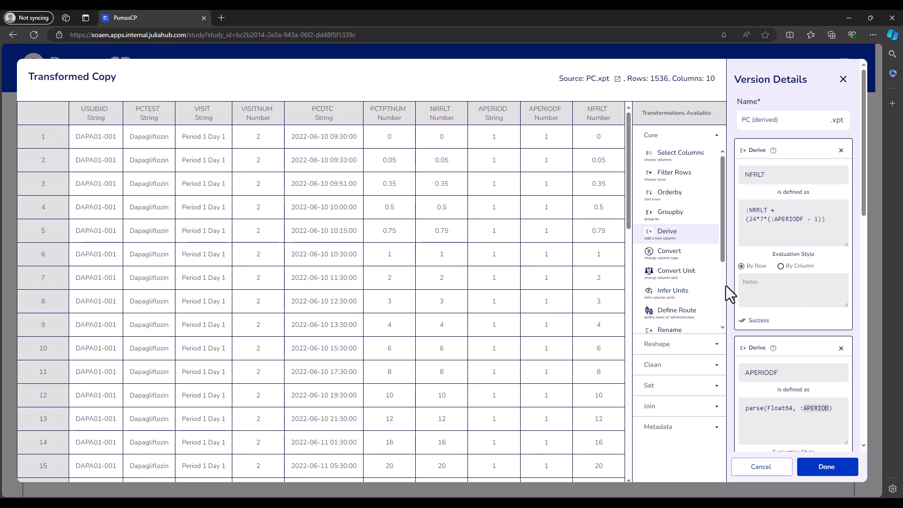
drag(721, 250, 718, 218)
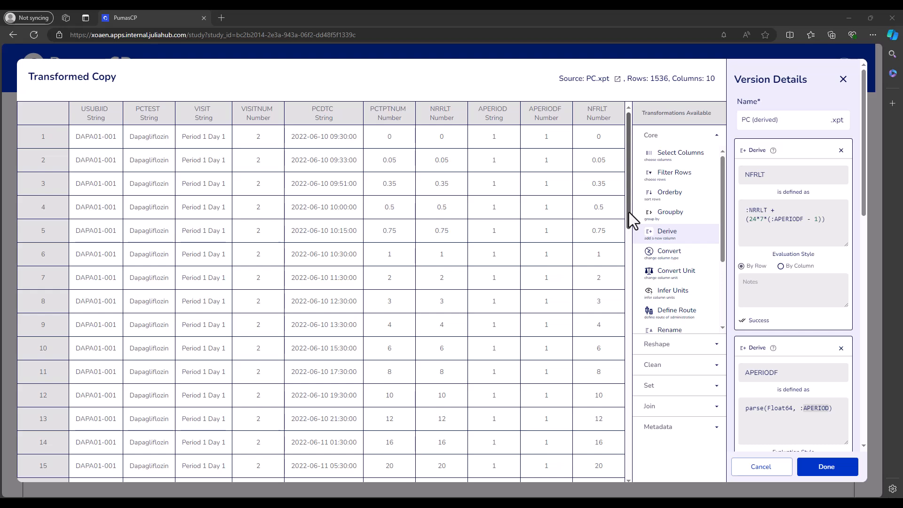
- Examine the PCDTC column's type and its date-time value format
double_click(309, 109)
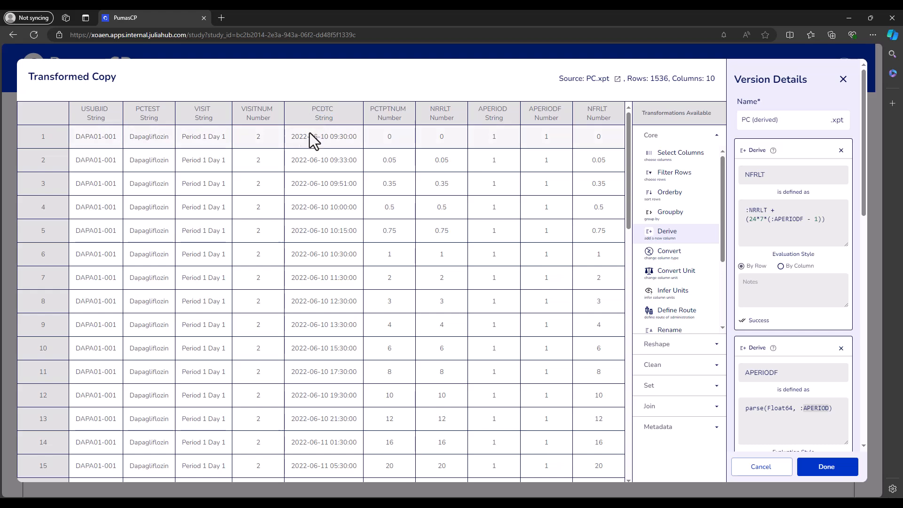
drag(288, 137, 336, 119)
click(325, 140)
click(355, 137)
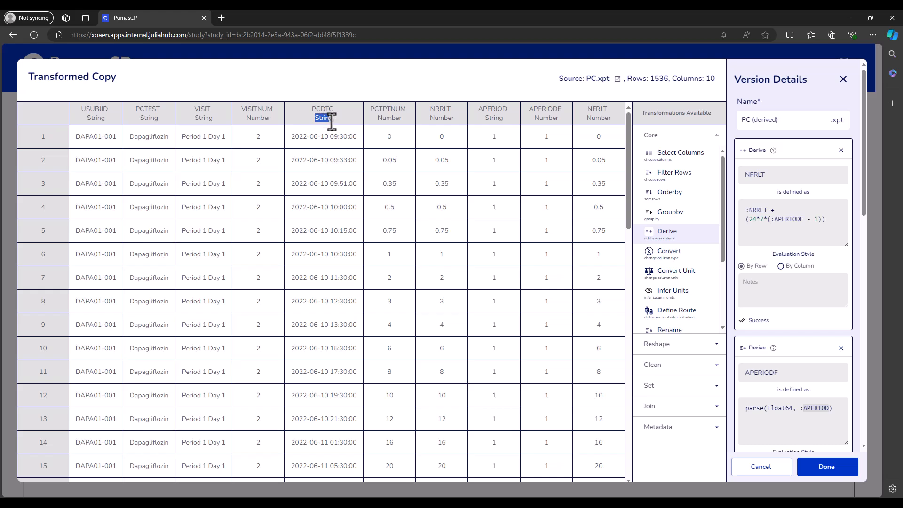
click(308, 119)
- Add a Derive transformation named ADTM defined as DateTime(:PCDTC, "yyyy-mm-dd HH:MM:SS")
click(679, 236)
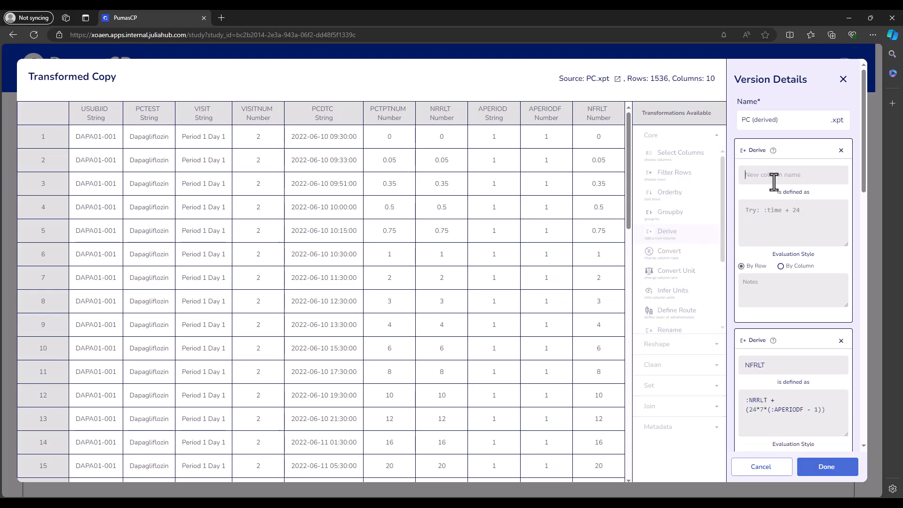
text(ADTM)
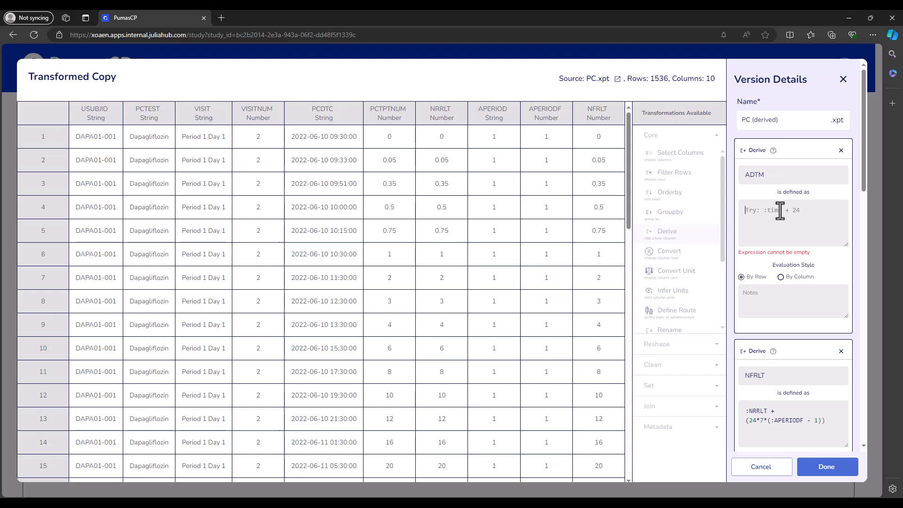
text(DateTime(:PCDTC)
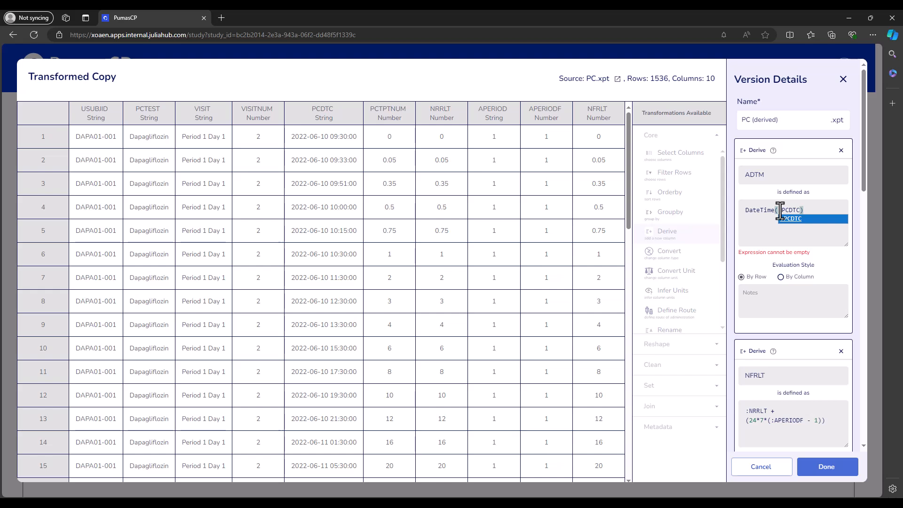
text(,)
key(Return)
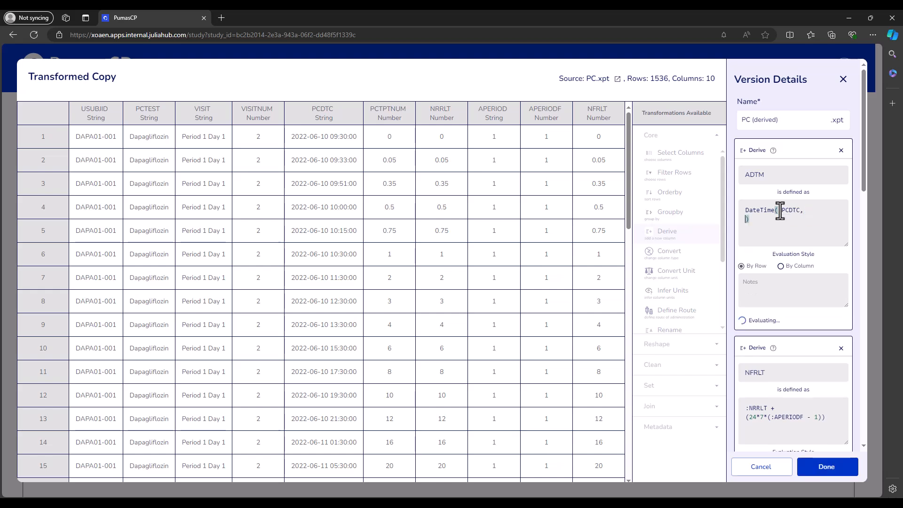
text(")
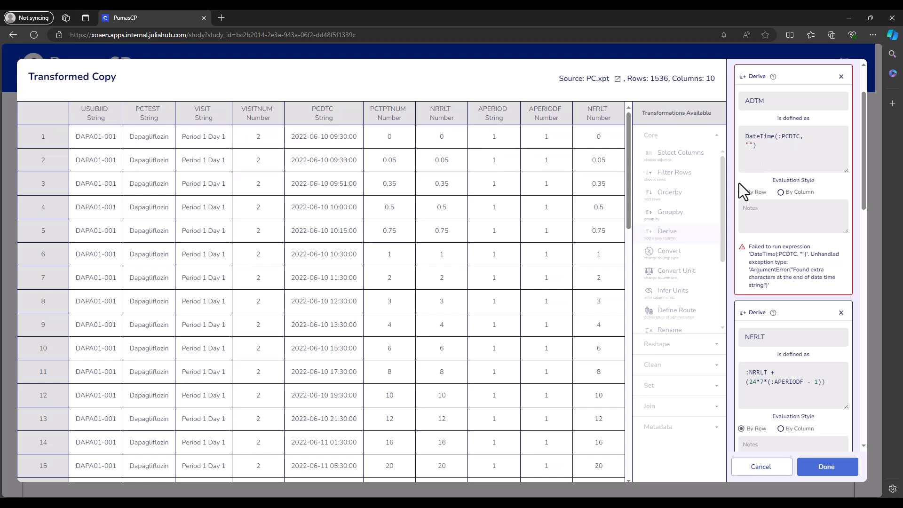
text(yyyy)
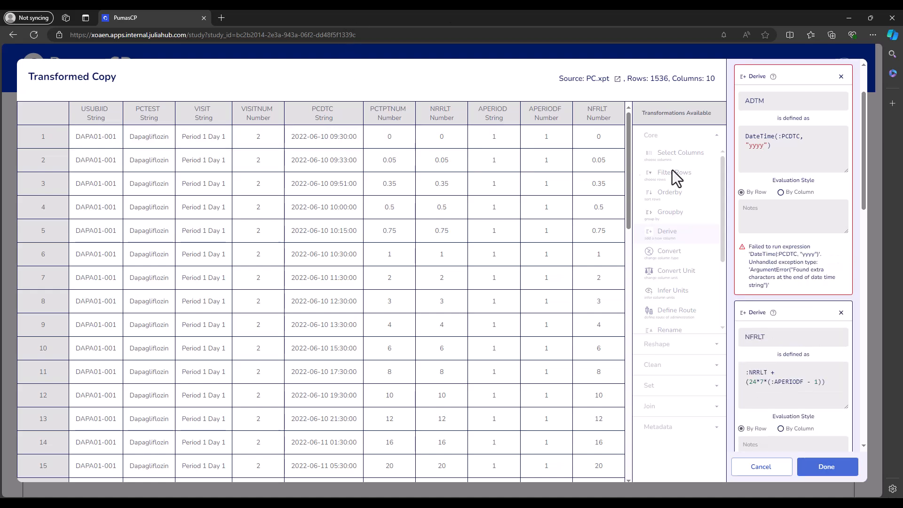
text(-)
text(mm-)
text(dd)
text(HH)
text(:M)
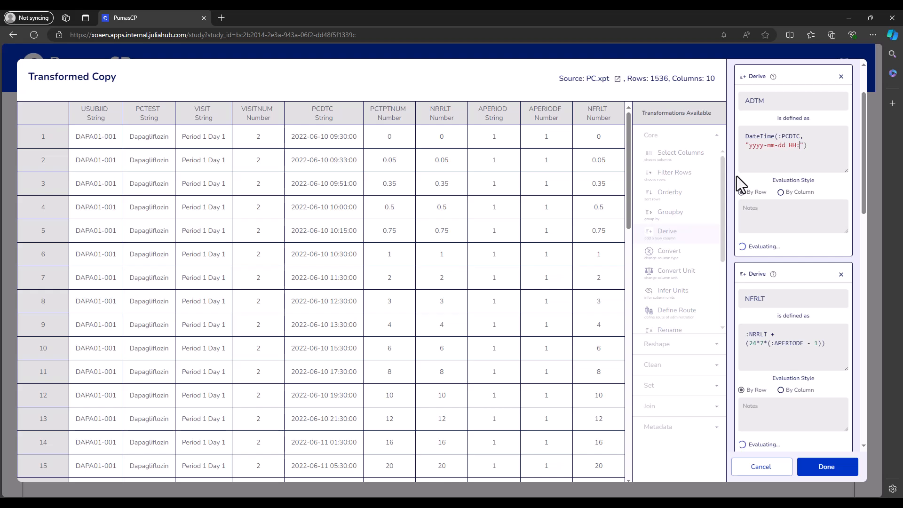
text(M:SS)
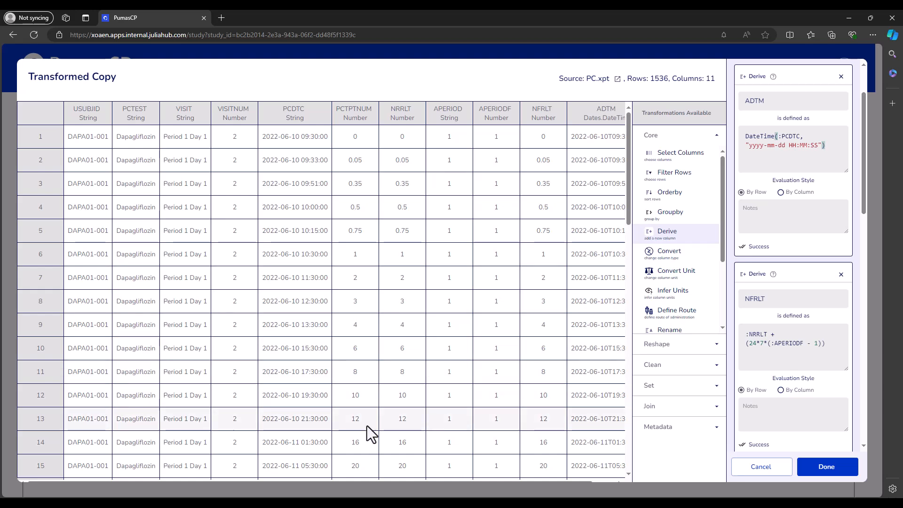
- Examine the new ADTM column's values and its DateTime column type
drag(387, 481, 410, 481)
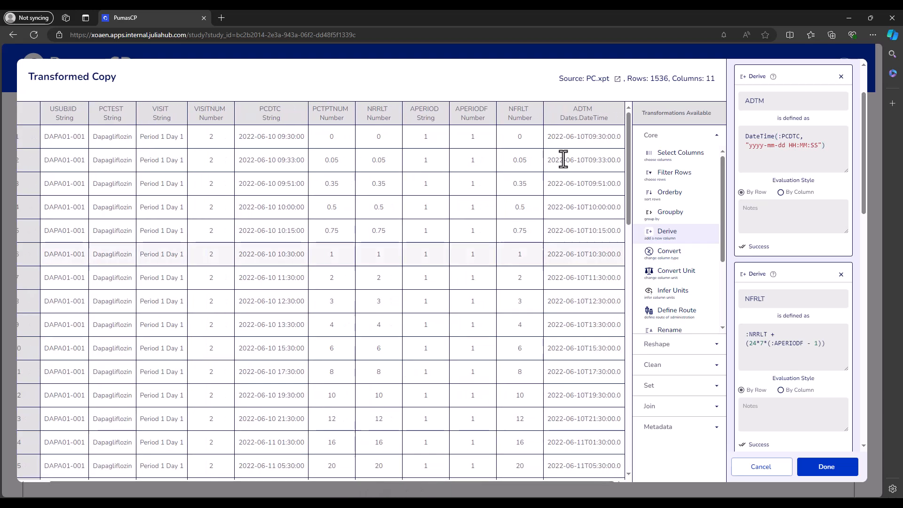
double_click(573, 108)
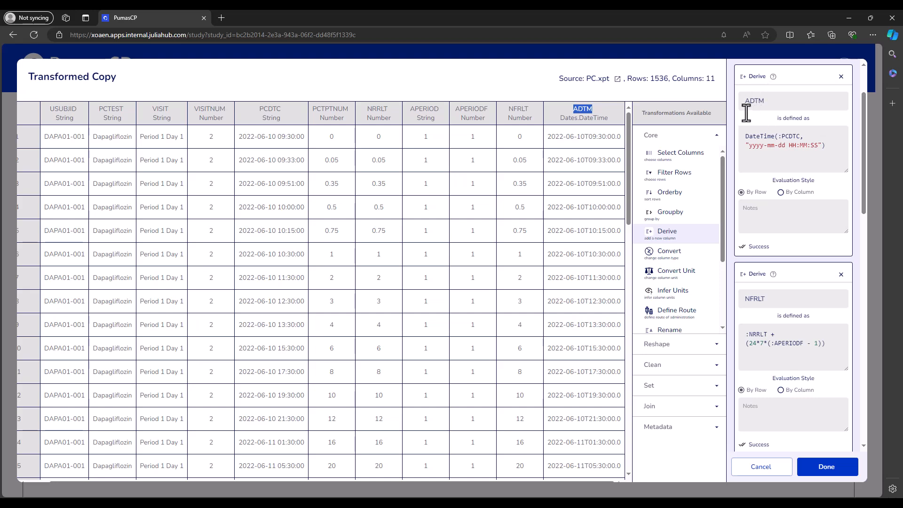
drag(547, 139, 560, 121)
click(557, 142)
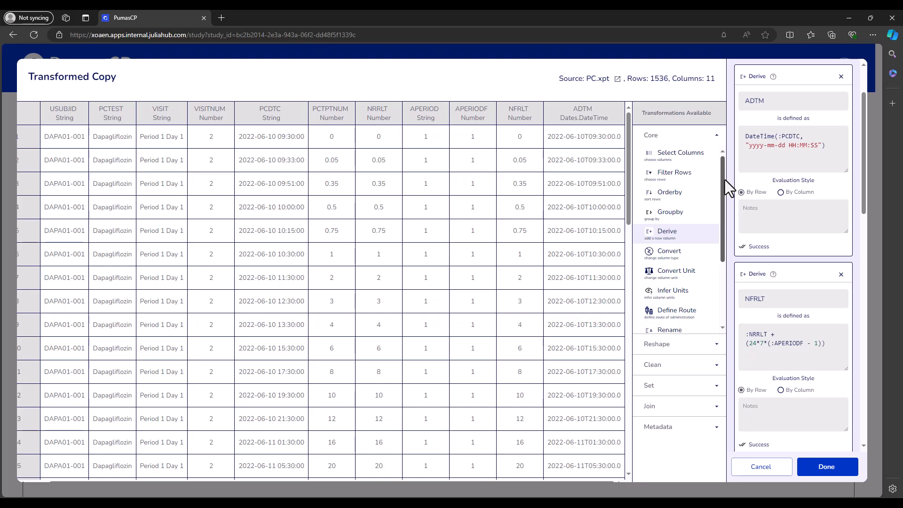
scroll(783, 190, up, 2)
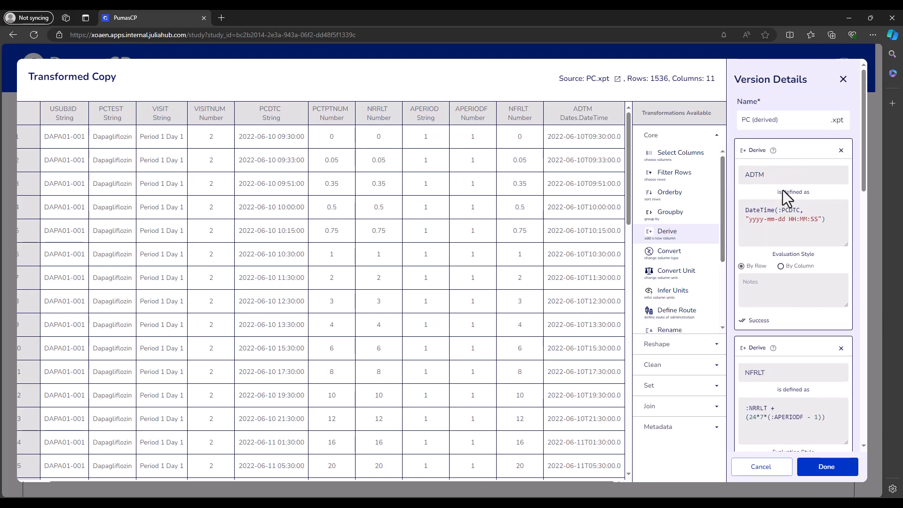
drag(547, 140, 582, 151)
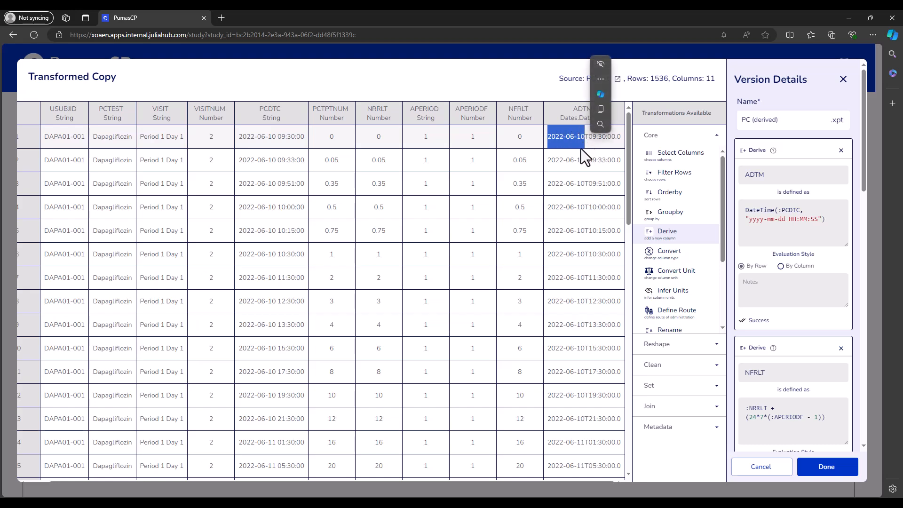
click(610, 136)
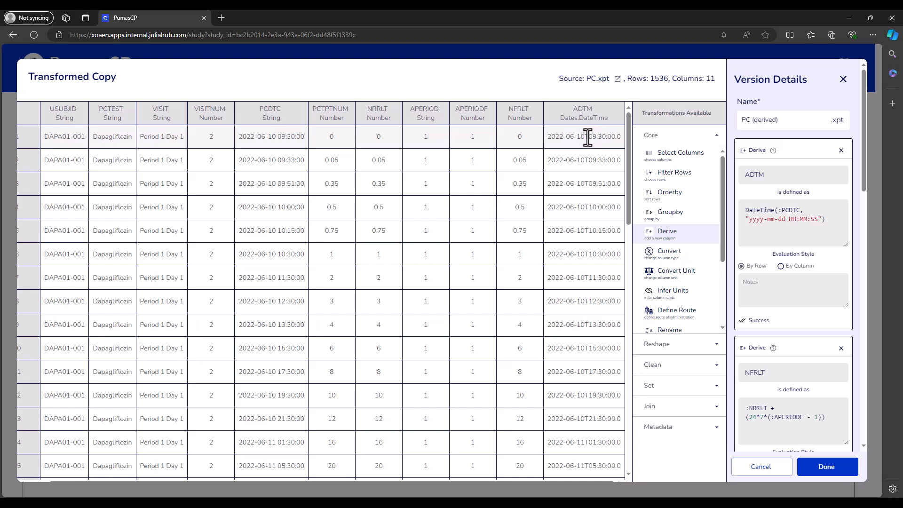
drag(584, 137, 549, 138)
click(602, 143)
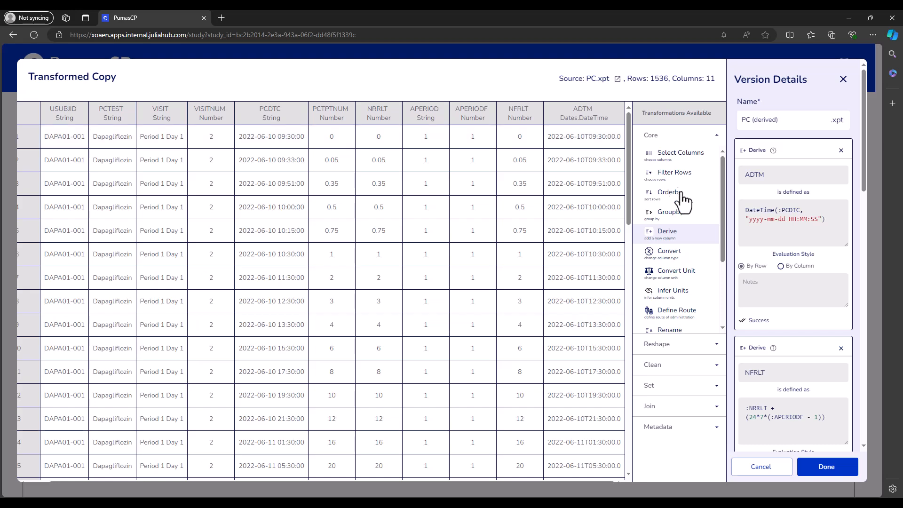
- Add a Derive transformation named ADT defined as Date(:ADTM) and inspect the new ADT column
click(681, 239)
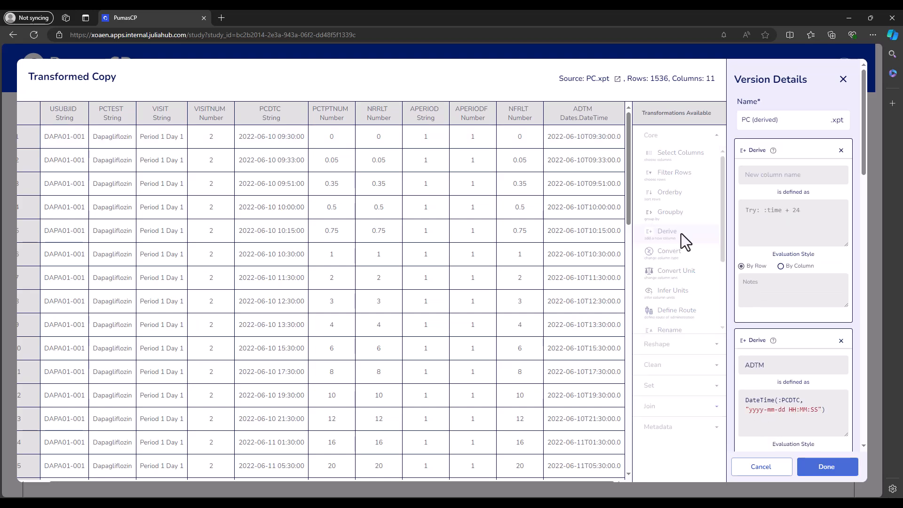
click(752, 180)
text(ADT)
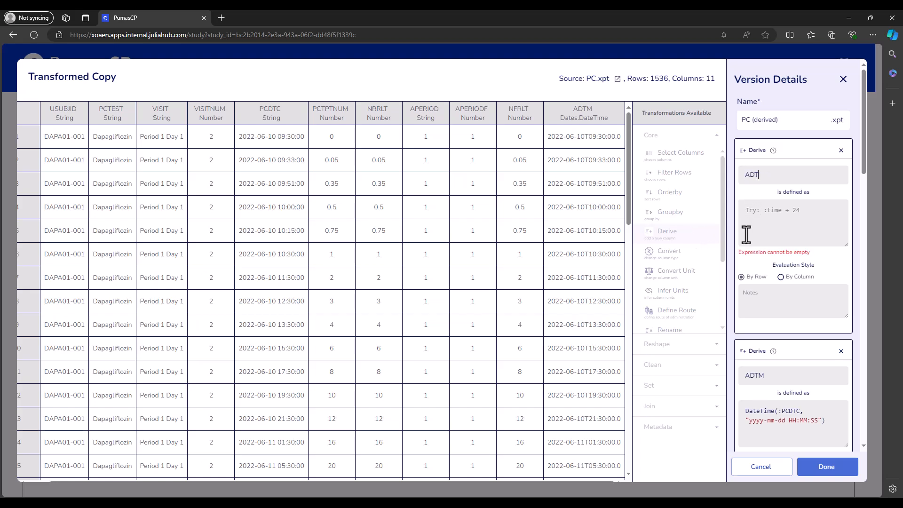
click(775, 227)
text(Date()
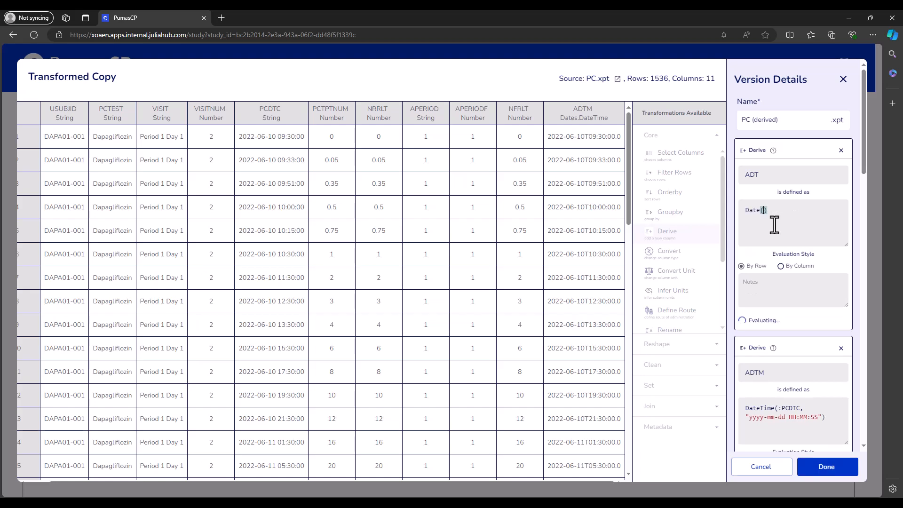
text(:)
scroll(774, 225, down, 2)
text(ADTM)
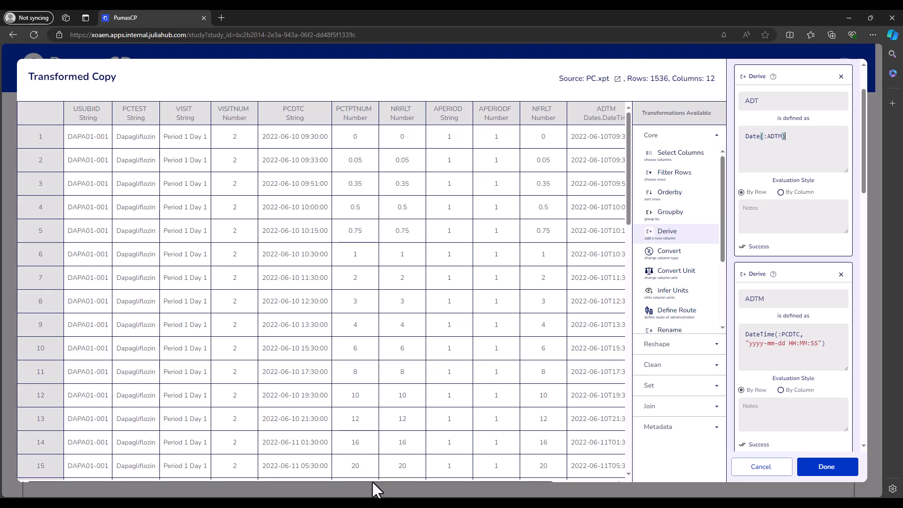
drag(372, 481, 510, 481)
drag(583, 137, 621, 137)
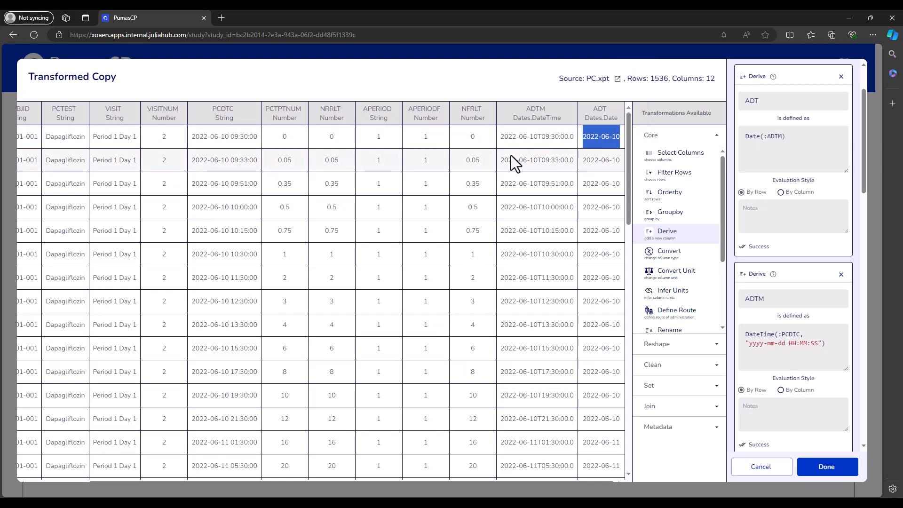
click(621, 133)
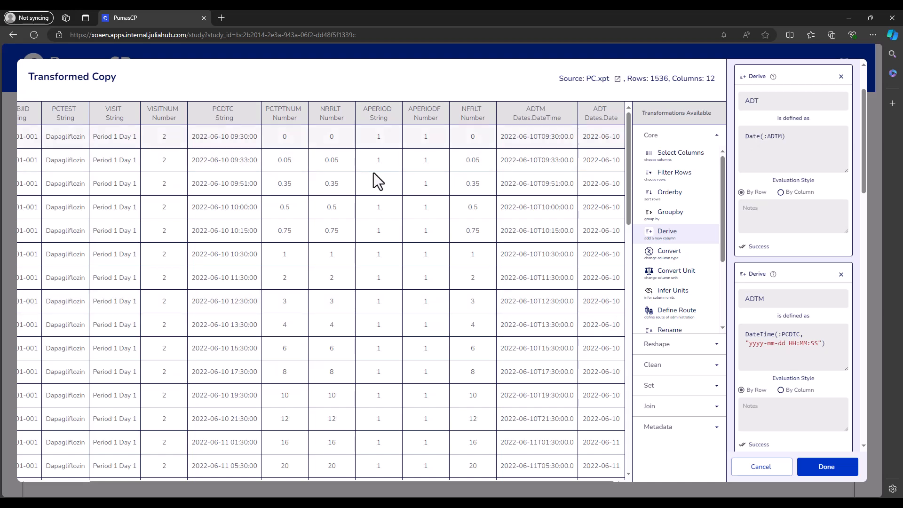
- Change that derived column to ATM defined as Time(:ADTM) and inspect its values
double_click(758, 138)
text(Time)
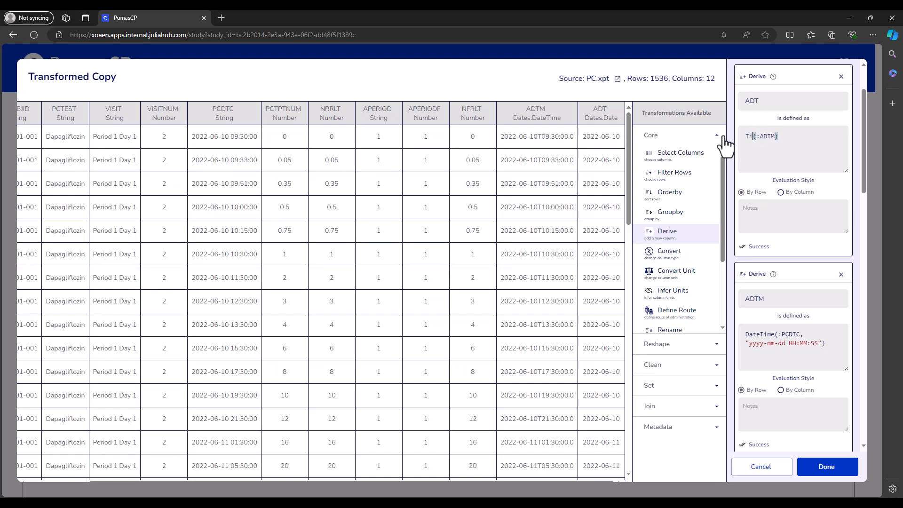
click(753, 101)
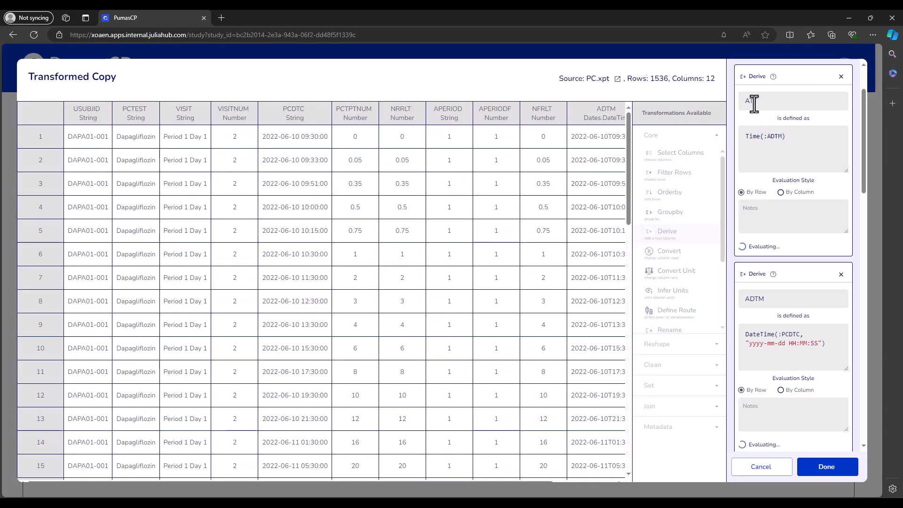
click(785, 136)
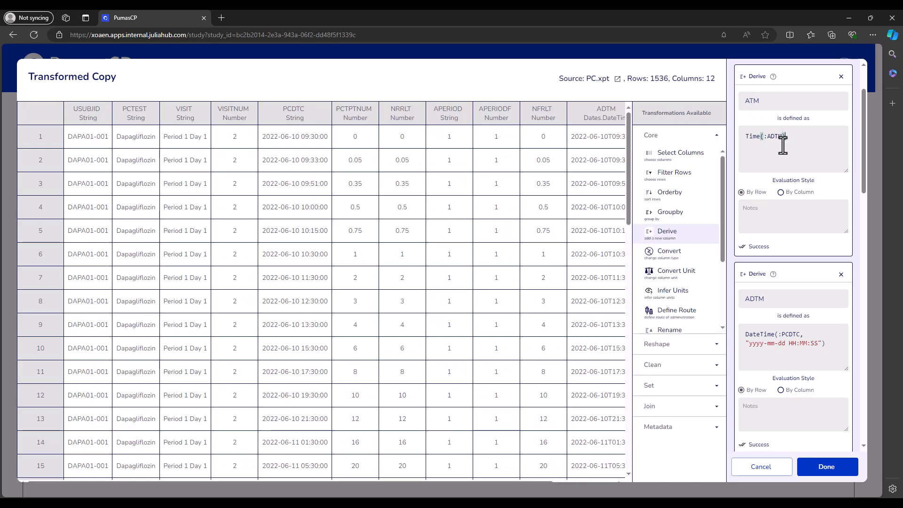
drag(321, 480, 379, 478)
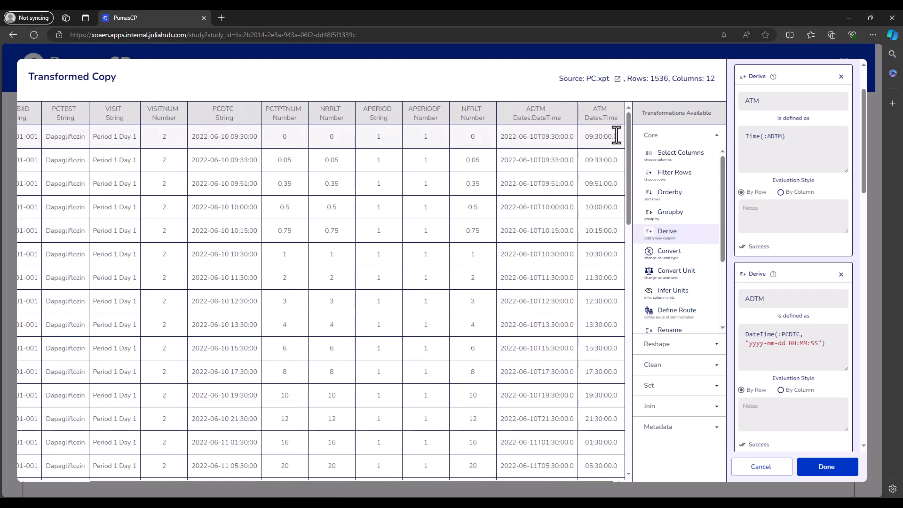
scroll(774, 146, up, 3)
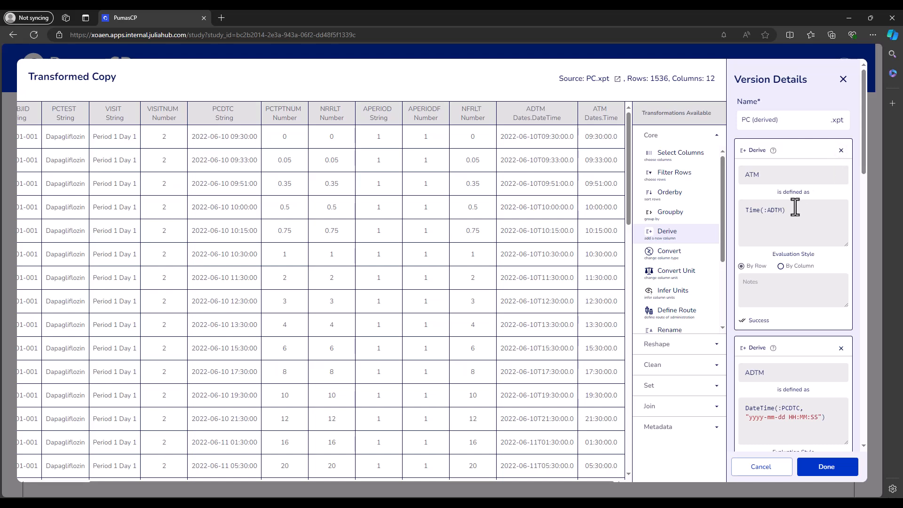
- Delete every Derive transformation above the Select Columns transformation
click(841, 151)
click(841, 150)
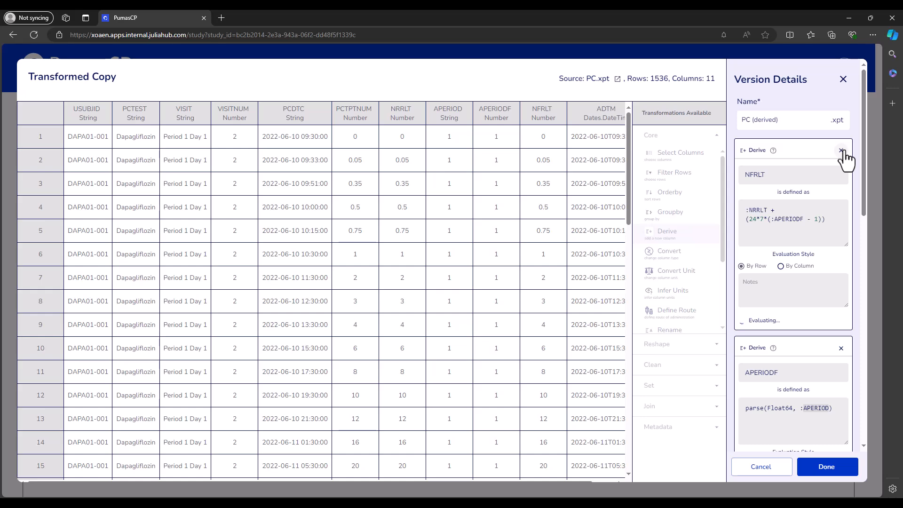
click(841, 151)
click(841, 151)
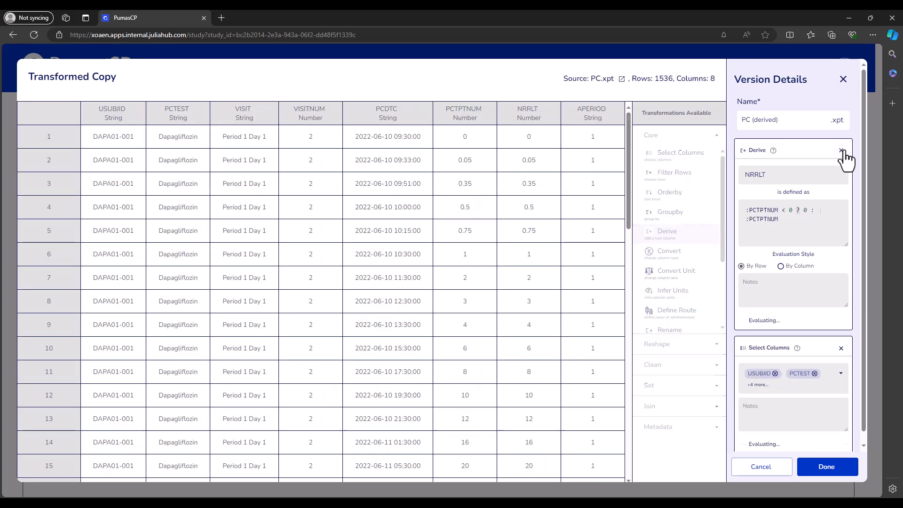
click(841, 151)
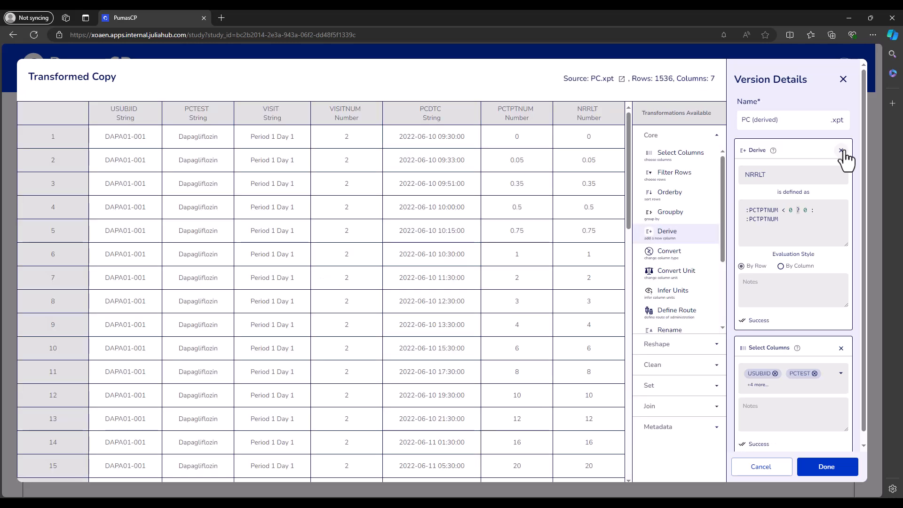
click(841, 150)
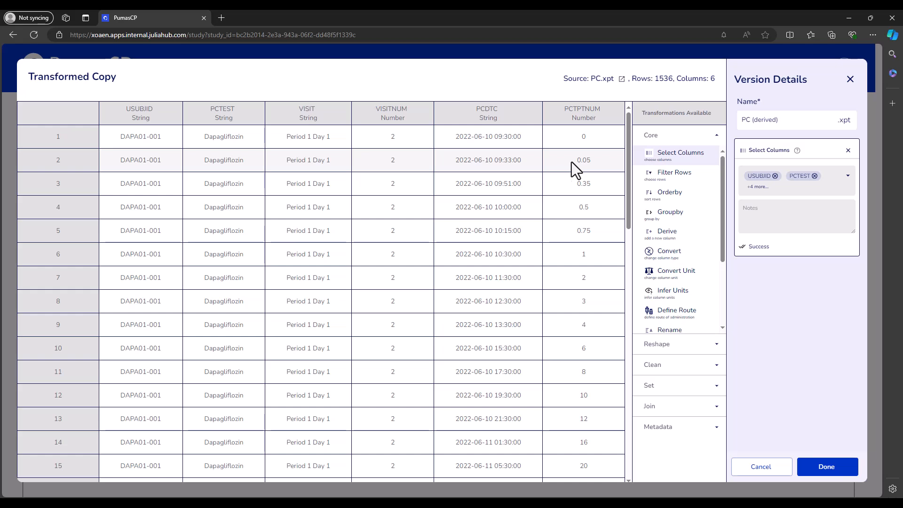
- Add a Derive transformation named EVID defined as 0
click(689, 237)
click(794, 179)
text(EVID)
click(780, 215)
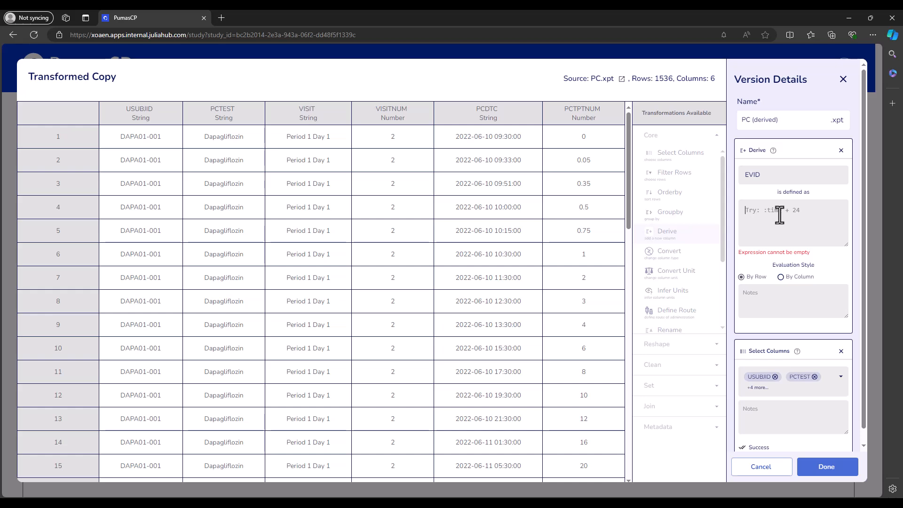
text(0)
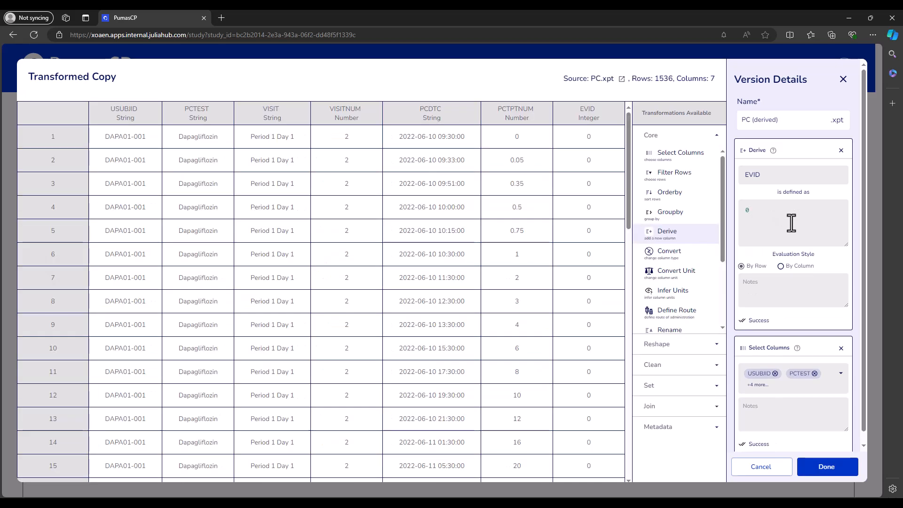
- Switch the EVID evaluation style to By Column and delete the EVID Derive transformation
drag(290, 482, 400, 485)
click(445, 317)
scroll(486, 325, up, 2)
scroll(486, 325, up, 3)
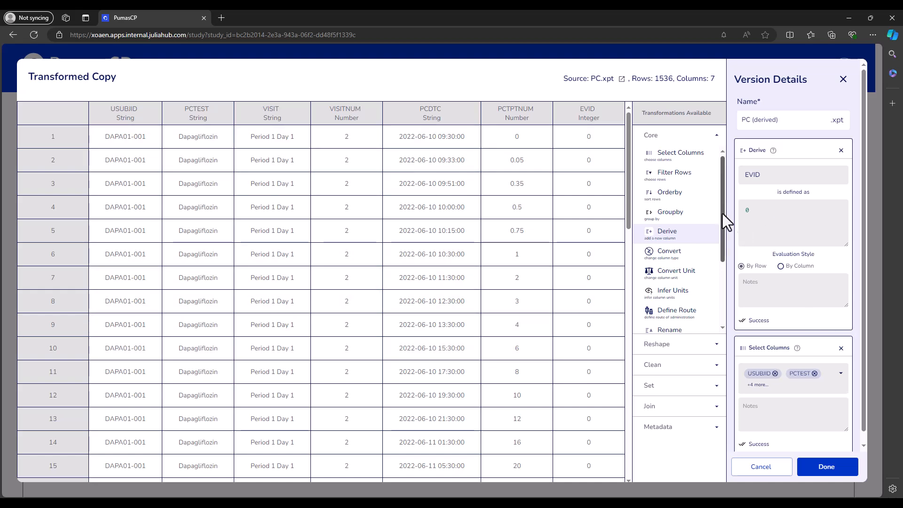
scroll(748, 230, down, 1)
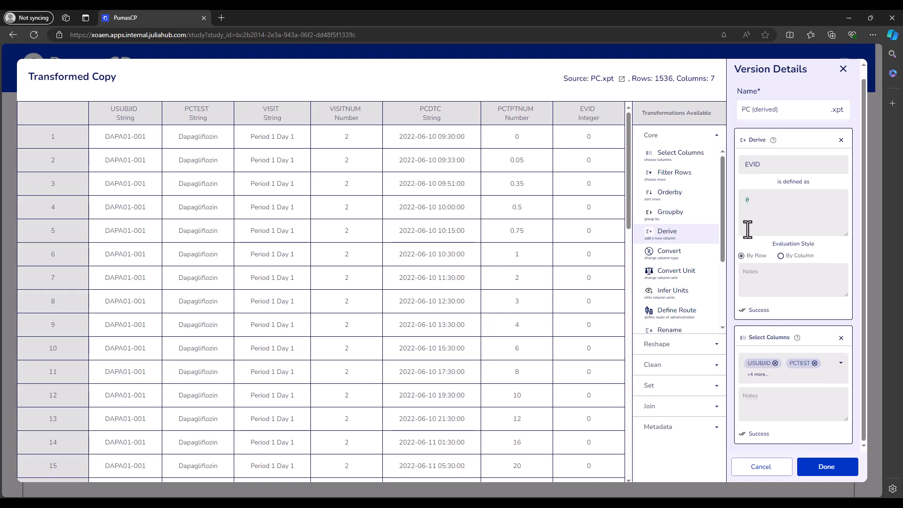
click(780, 256)
scroll(779, 260, up, 1)
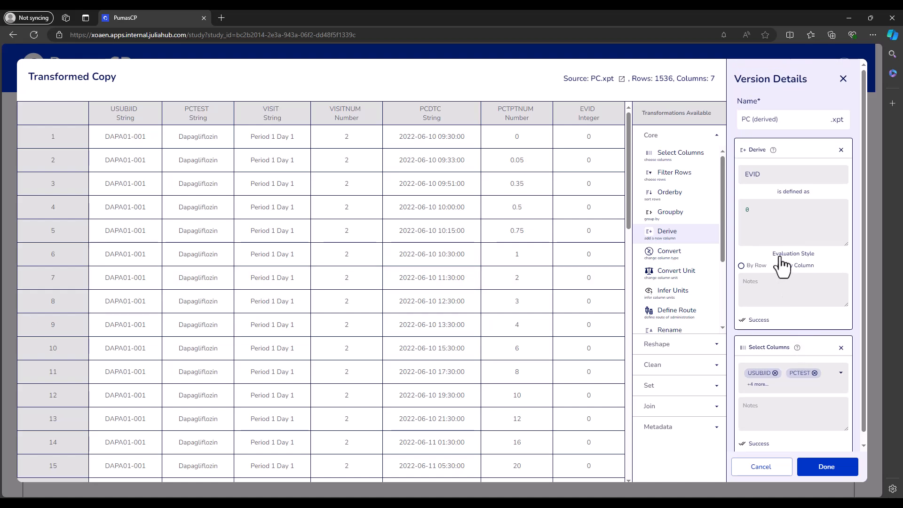
click(841, 151)
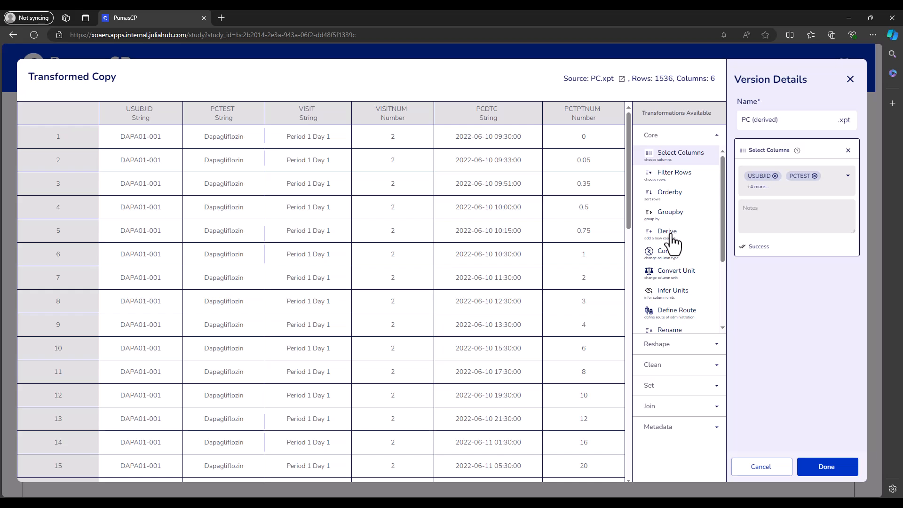
- Start a new Derive with the expression maximum(:PCSTRESN) and clear the expression again
click(667, 234)
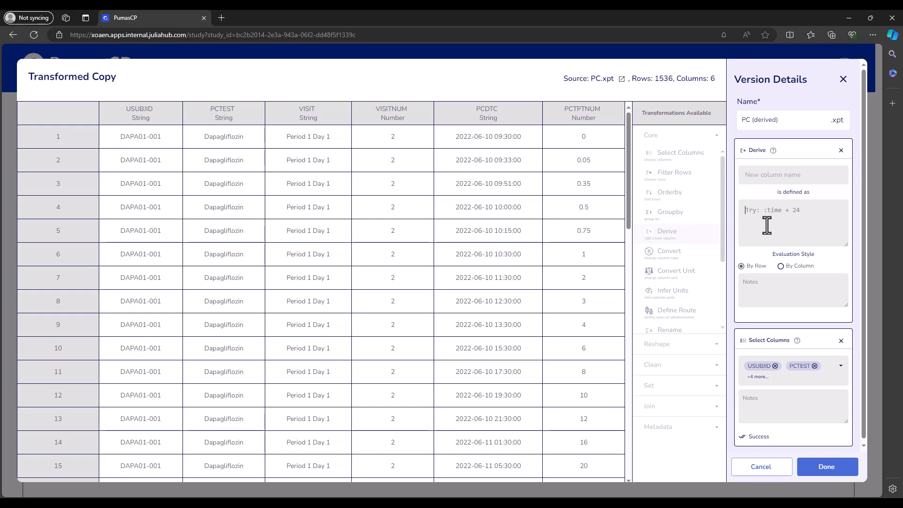
text(maximum(:P)
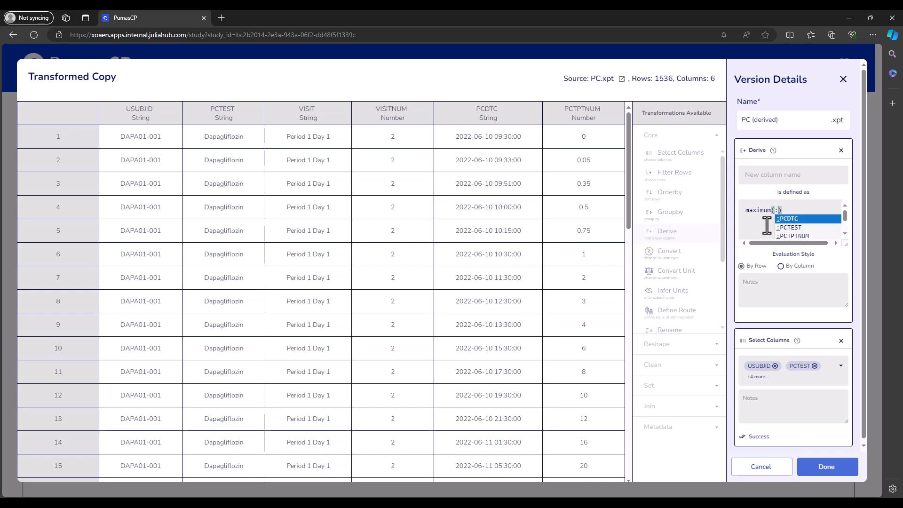
text(CSTRESN)
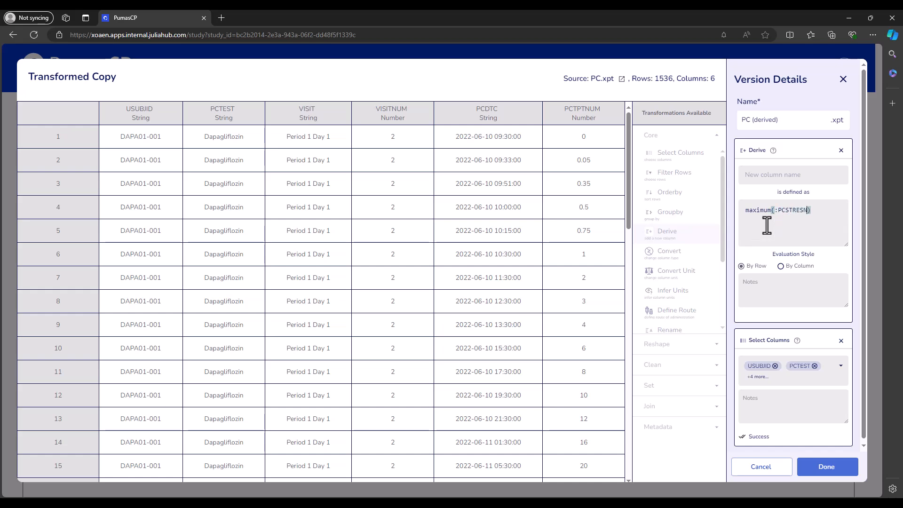
key(BackSpace)
key(BackSpace)
key(BackSpace)
key(BackSpace)
key(BackSpace)
key(BackSpace)
key(BackSpace)
key(BackSpace)
key(BackSpace)
key(BackSpace)
key(BackSpace)
key(BackSpace)
key(BackSpace)
key(BackSpace)
key(BackSpace)
key(BackSpace)
key(BackSpace)
- Add PCSTRESN to the columns kept by the Select Columns transformation
click(837, 375)
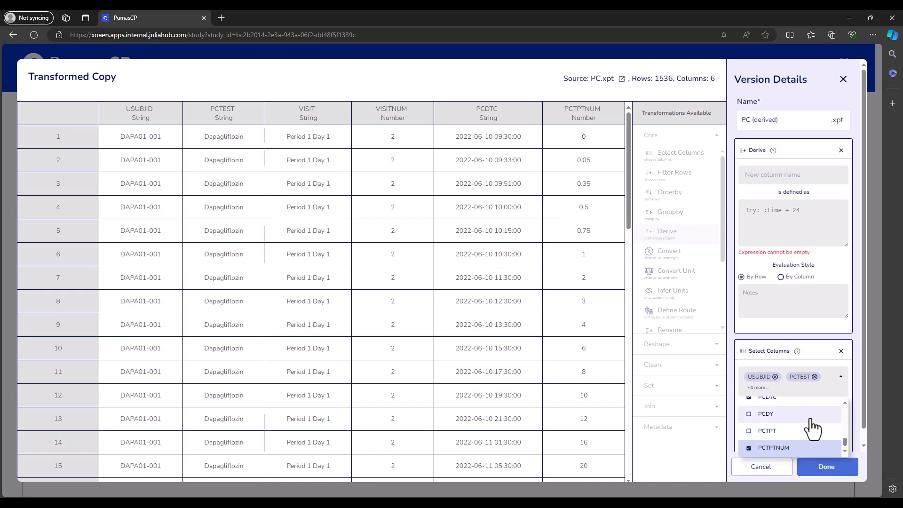
scroll(808, 438, up, 4)
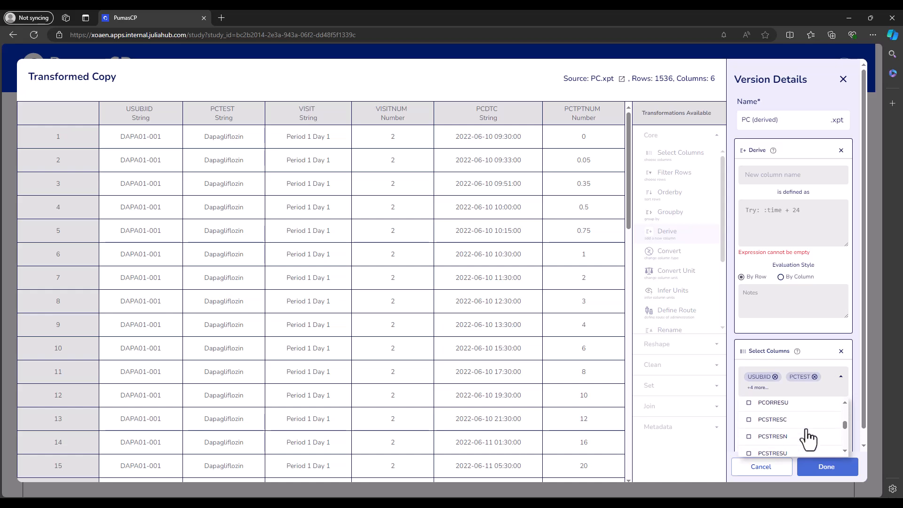
click(772, 447)
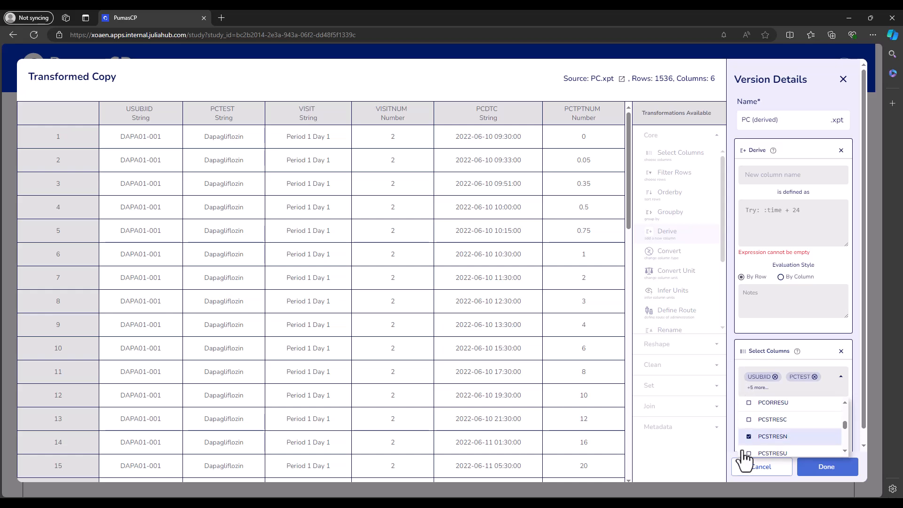
click(729, 356)
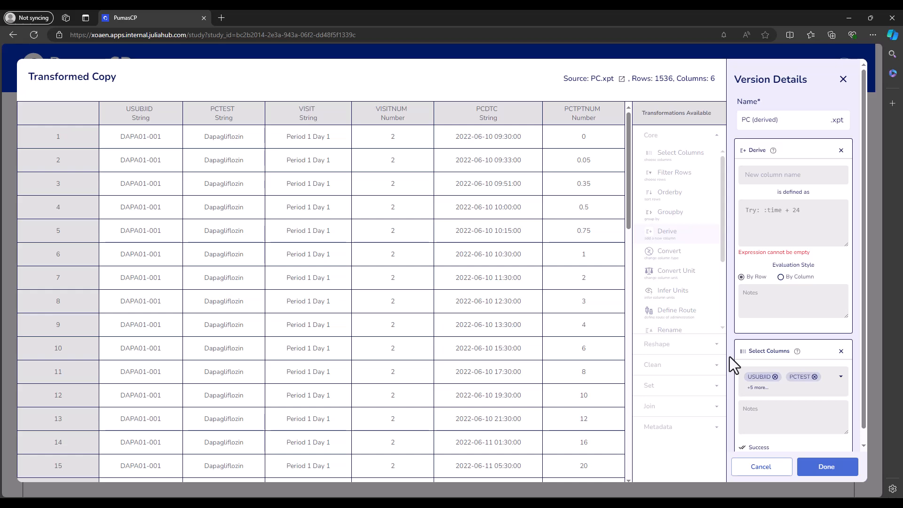
- Delete the empty Derive transformation
scroll(853, 157, down, 1)
click(842, 138)
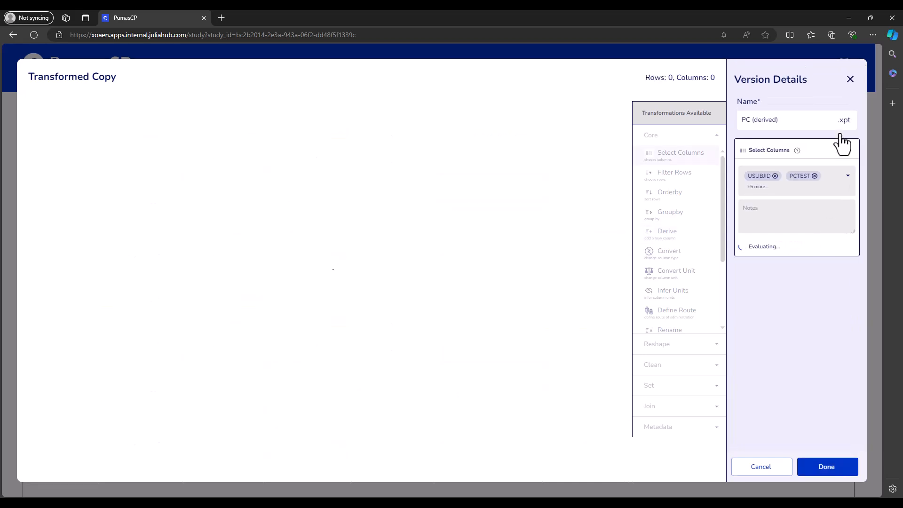
drag(569, 111, 604, 113)
click(609, 135)
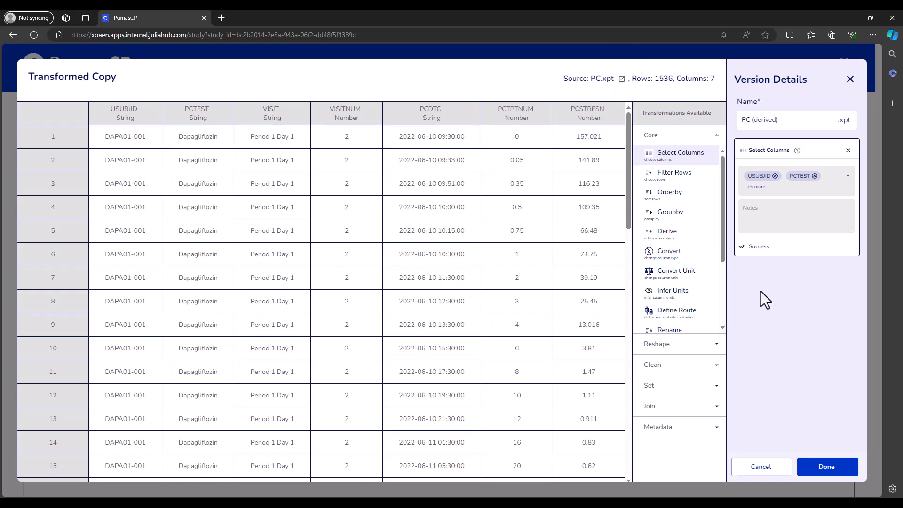
- Add a Derive transformation named maxpcstresn defined as maximum(:PCSTRESN)
click(668, 232)
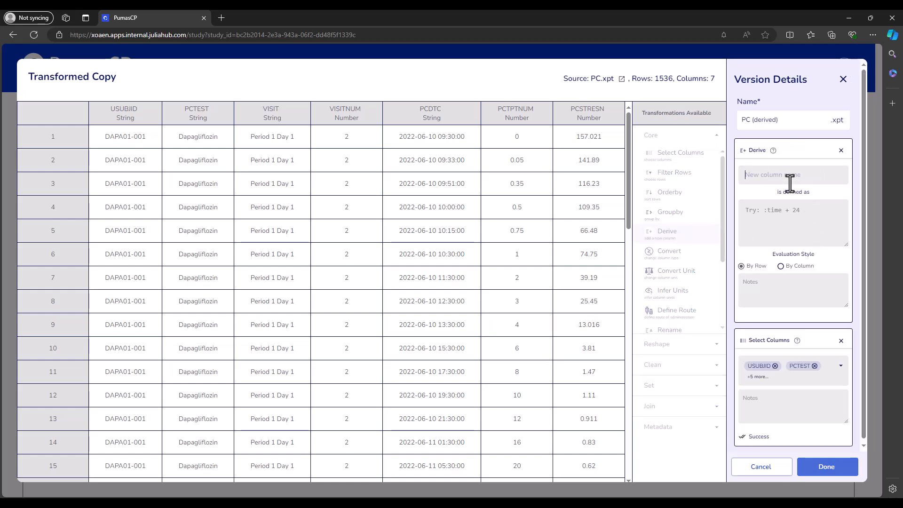
text(maxpcstresn)
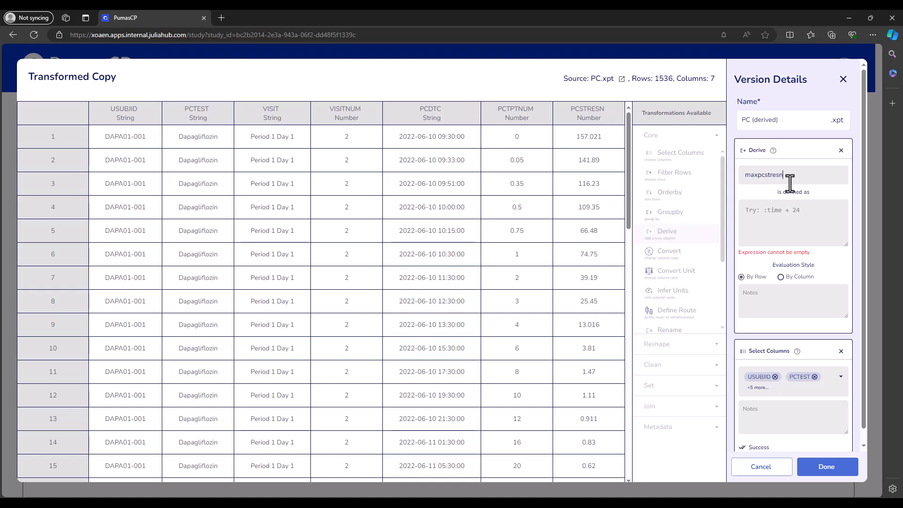
click(774, 221)
text(maximum(:PCS)
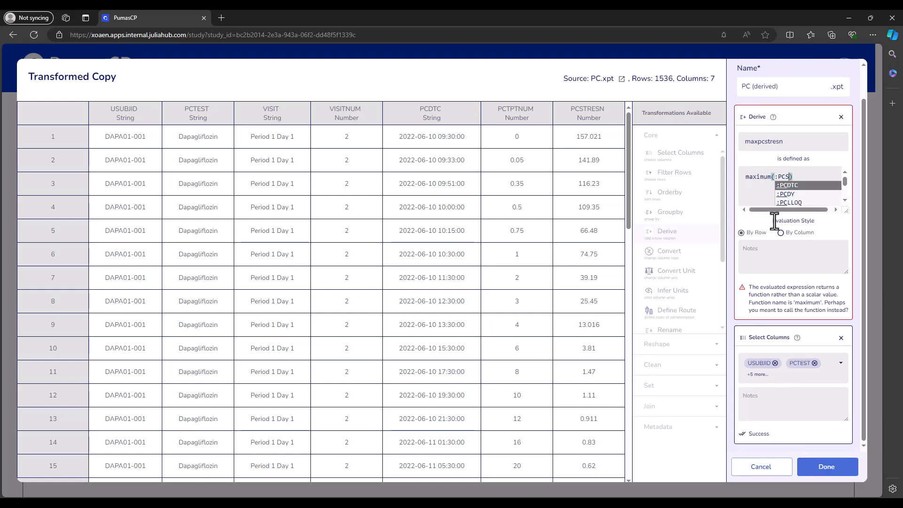
text(TRESN)
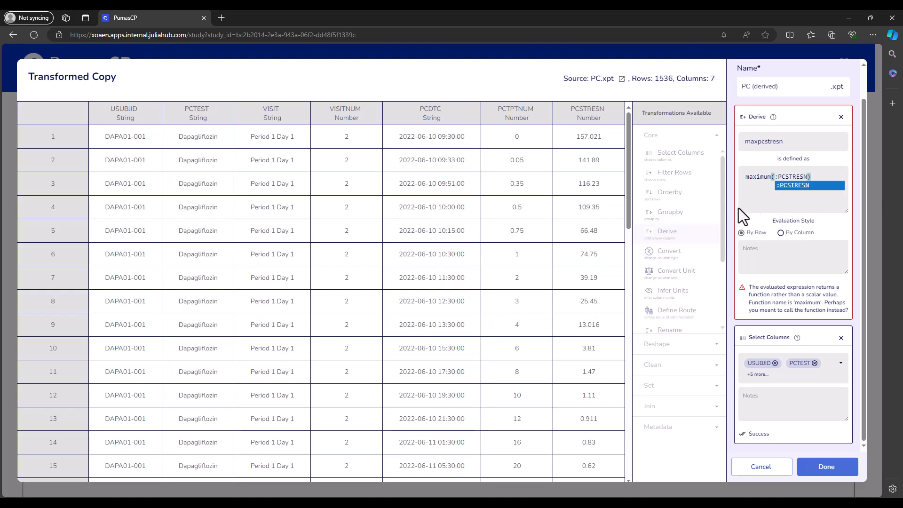
click(774, 176)
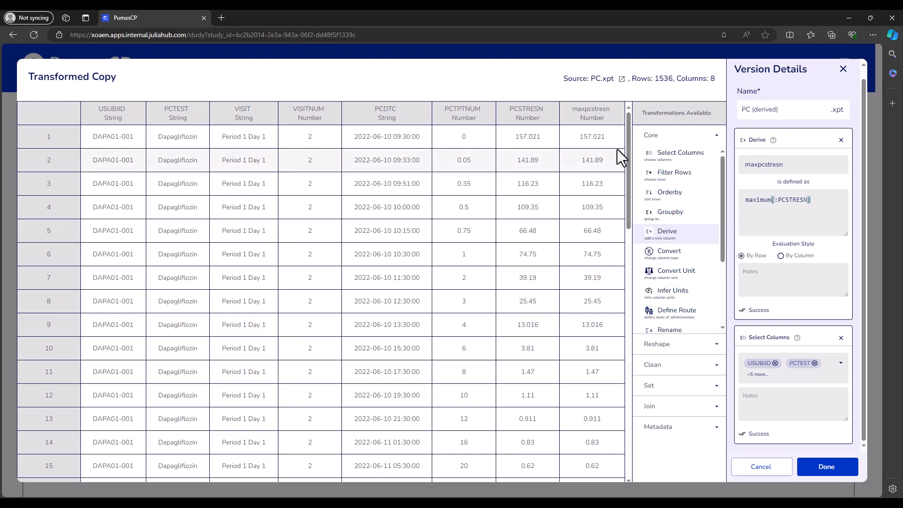
- Switch the maxpcstresn Derive to By Column evaluation and inspect the resulting maxpcstresn values
drag(513, 137, 603, 139)
click(581, 140)
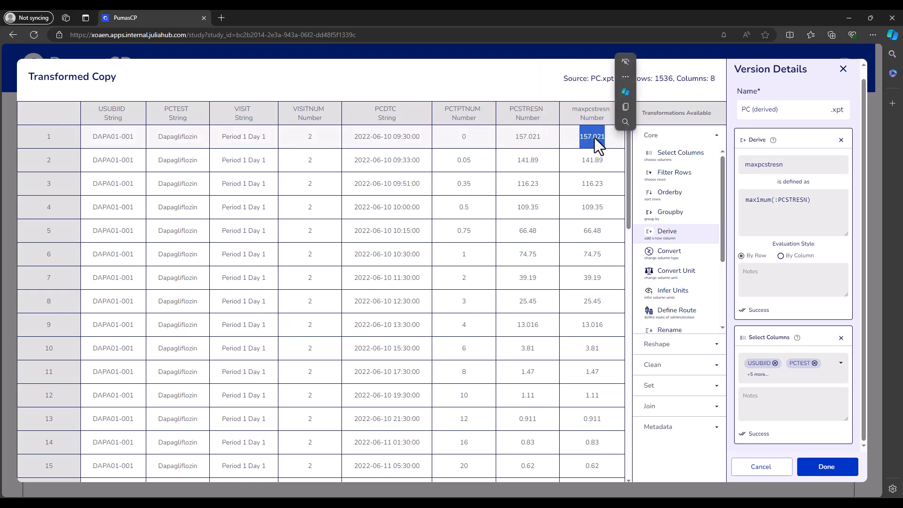
click(605, 161)
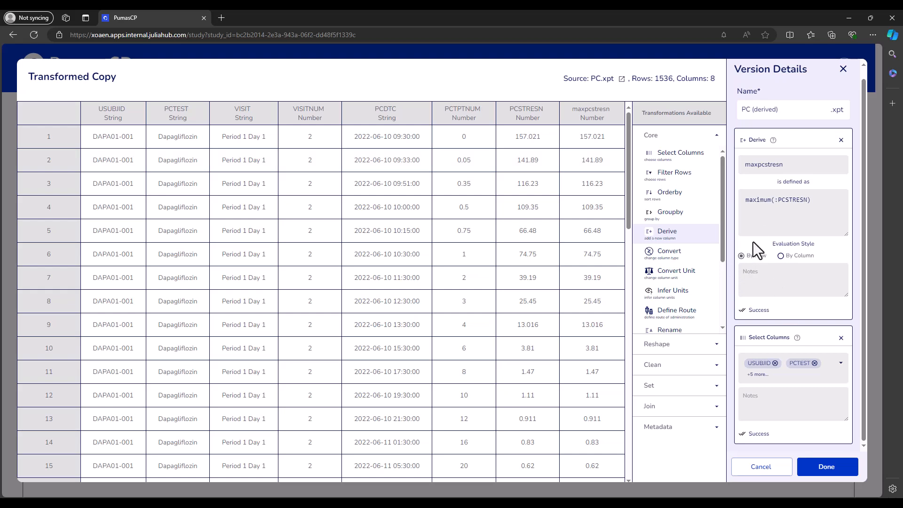
click(781, 256)
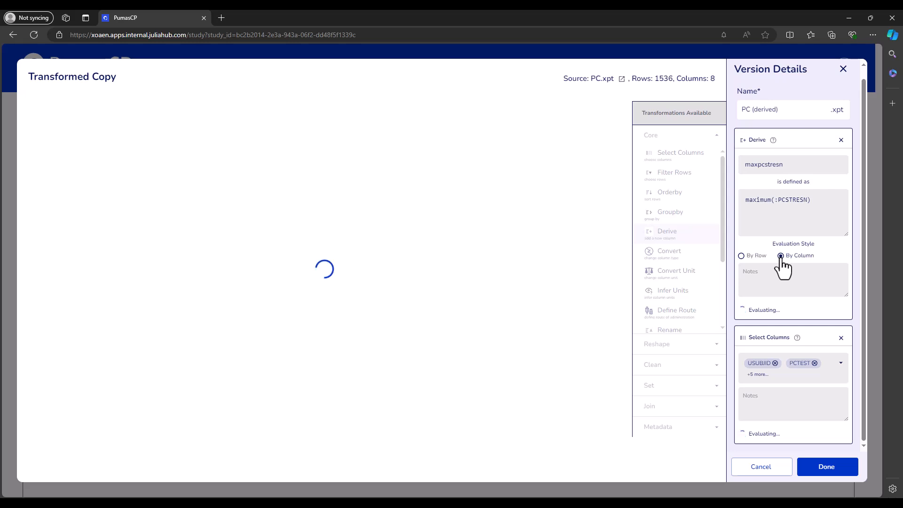
double_click(589, 136)
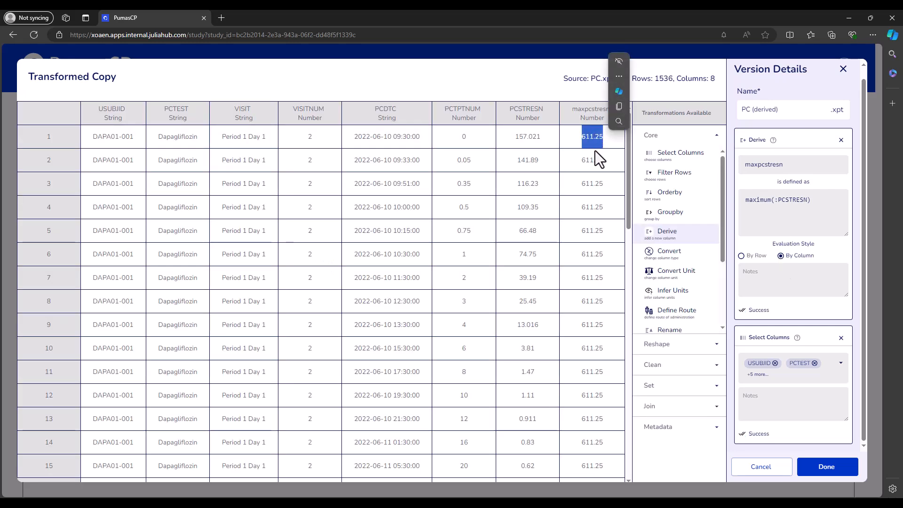
click(595, 149)
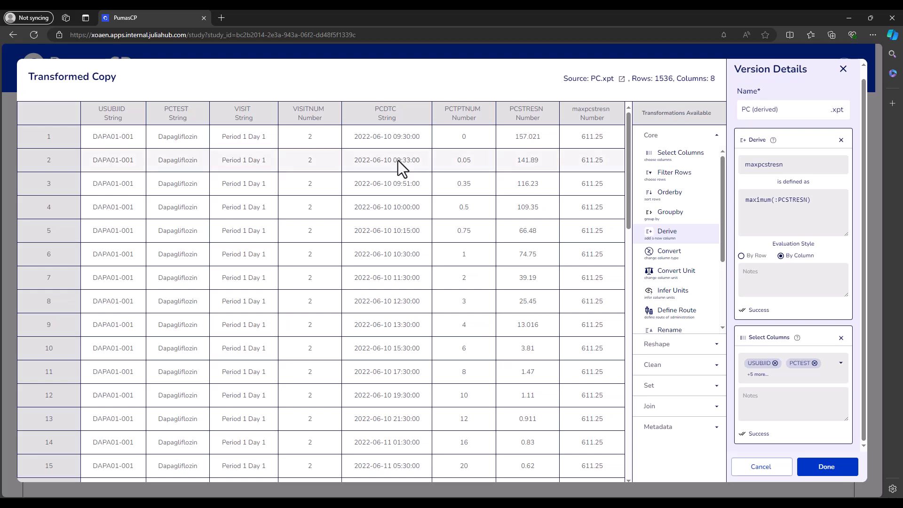
drag(582, 139, 596, 141)
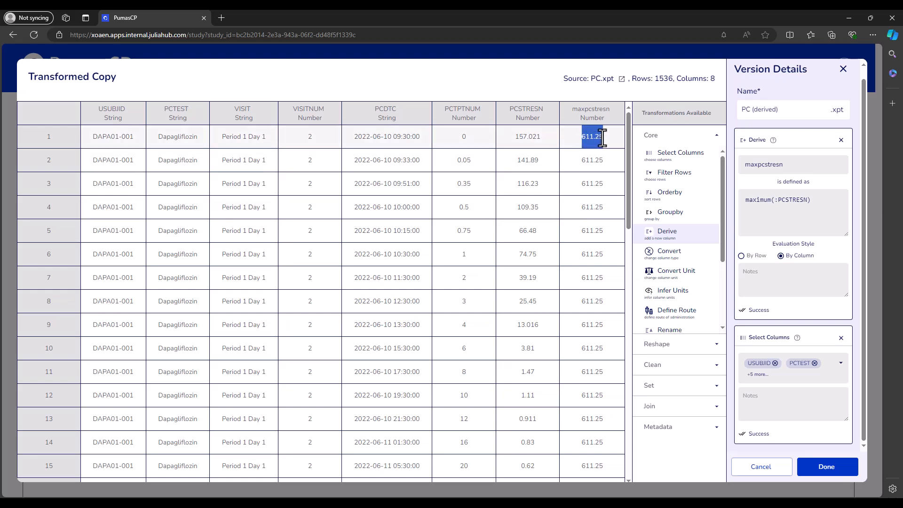
click(608, 145)
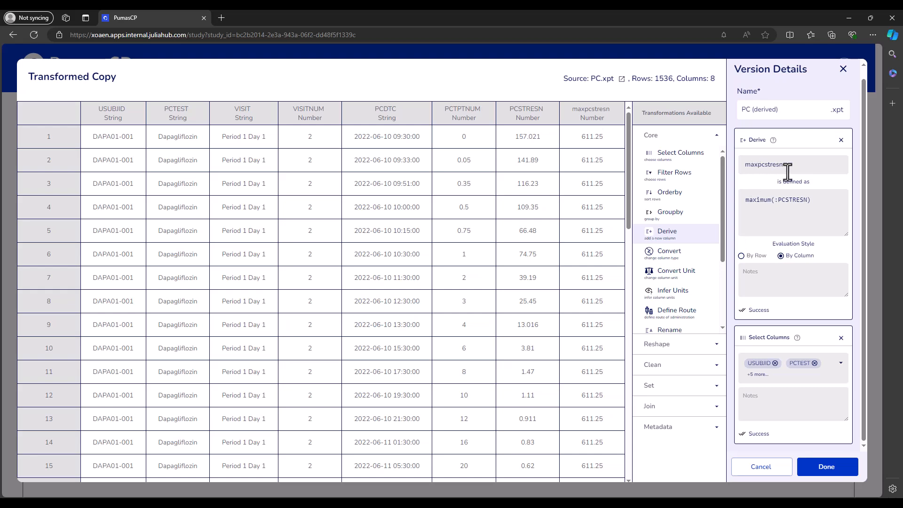
- Replace the maxpcstresn Derive with a Groupby transformation grouping by USUBJID
click(840, 140)
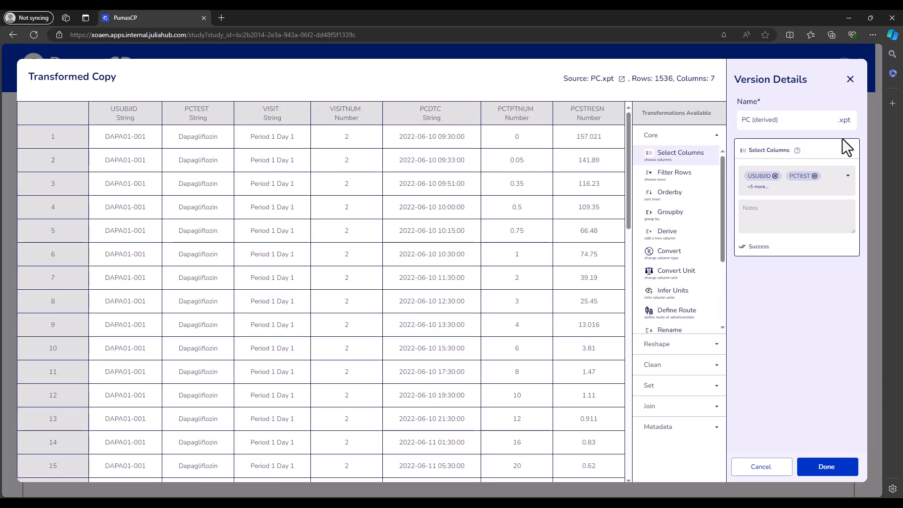
click(688, 217)
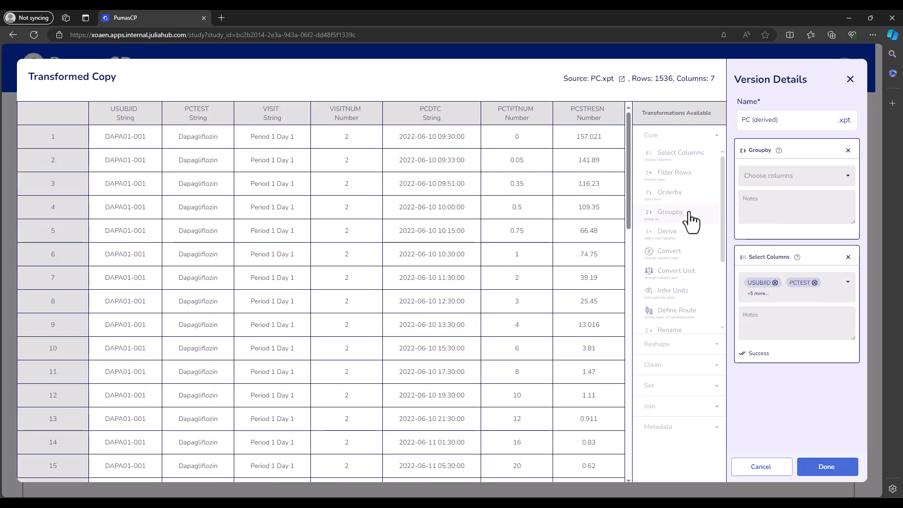
click(785, 179)
click(783, 194)
click(819, 383)
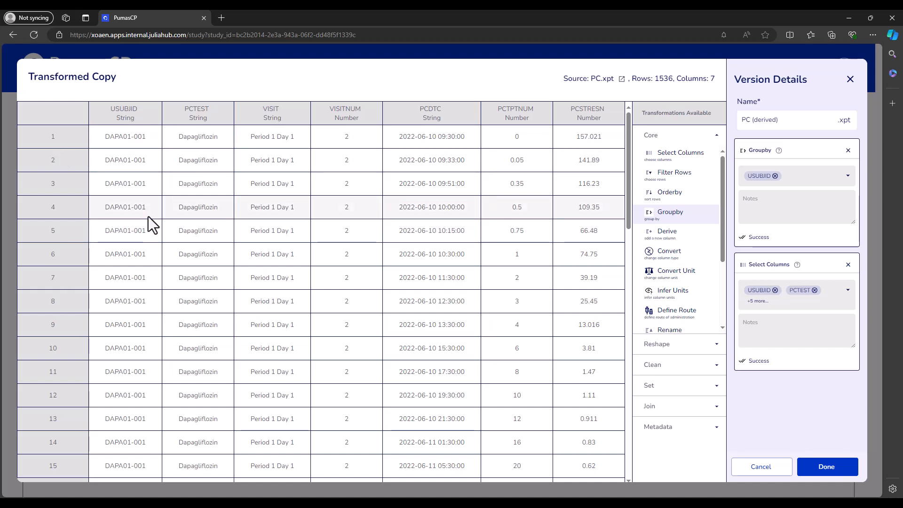
- Add a Derive named maxpcstresn defined as maximum(:PCSTRESN) with By Column evaluation style
click(676, 237)
click(770, 182)
text(maxpc)
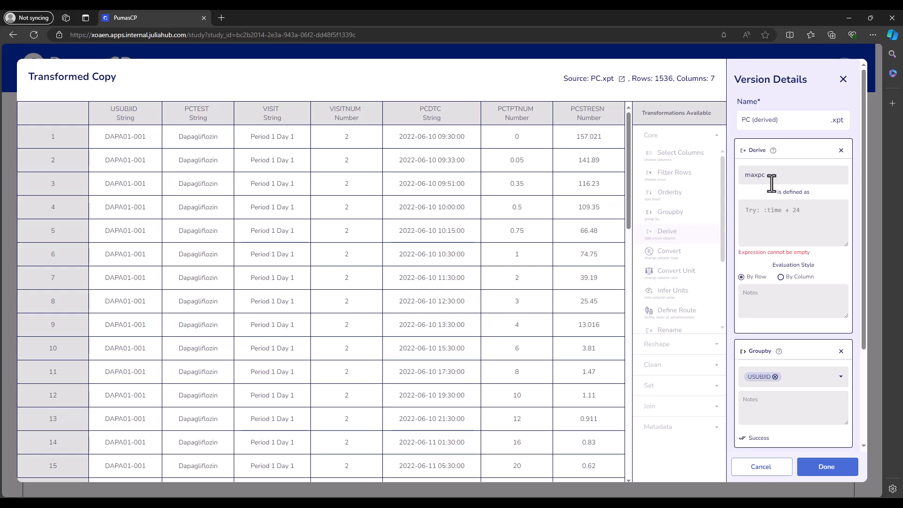
text(stresn)
click(761, 213)
text(maximum(:PCSTRESN)
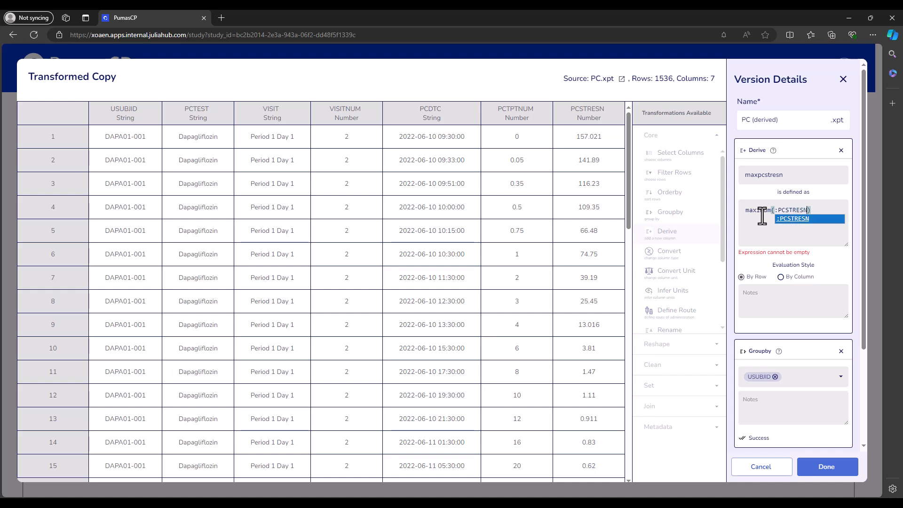
key(Return)
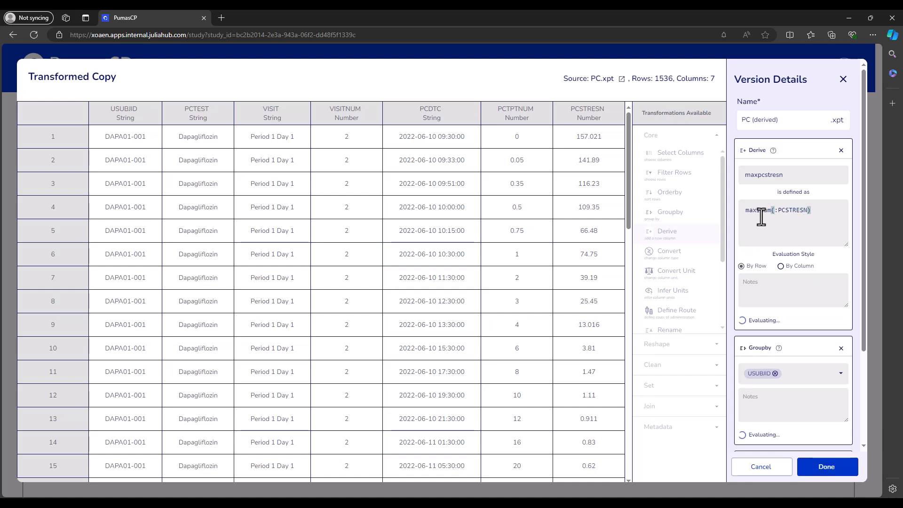
click(780, 266)
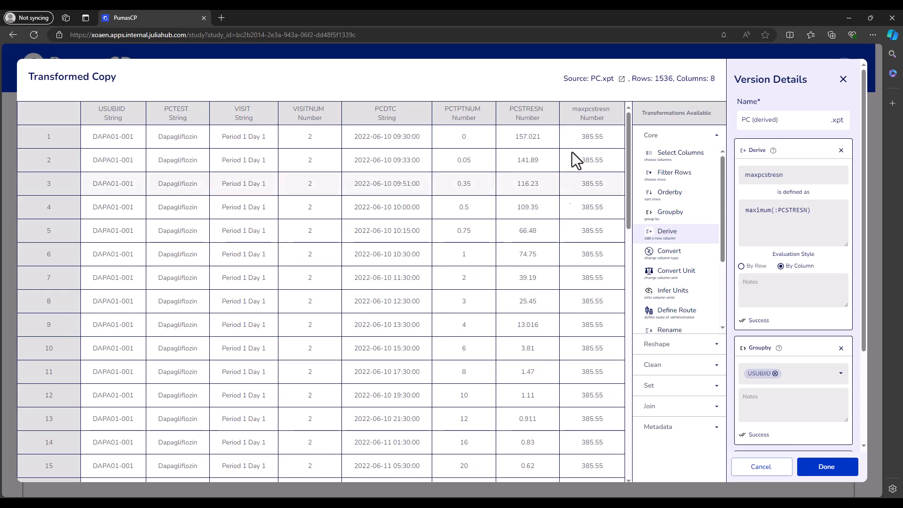
- Scroll through the rows to compare maxpcstresn values between subjects
scroll(547, 301, down, 3)
scroll(541, 362, down, 20)
scroll(551, 348, down, 1)
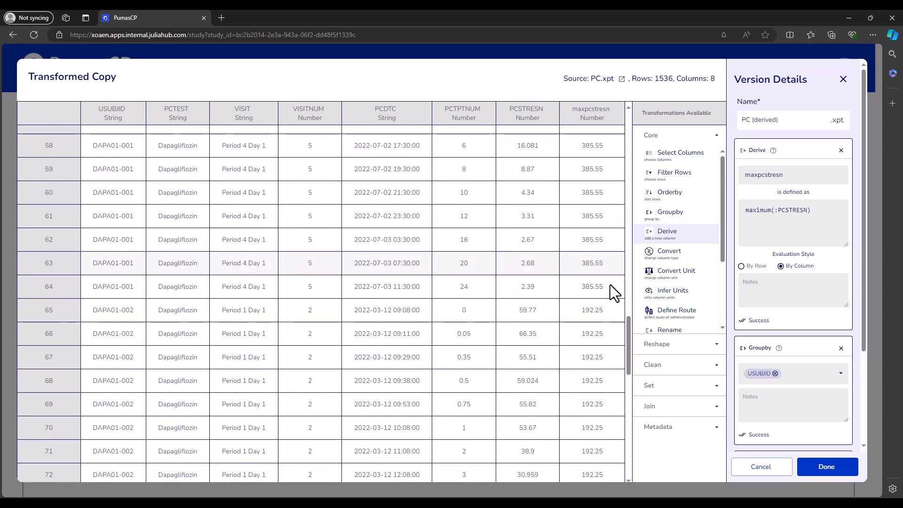
drag(602, 307, 585, 286)
click(569, 326)
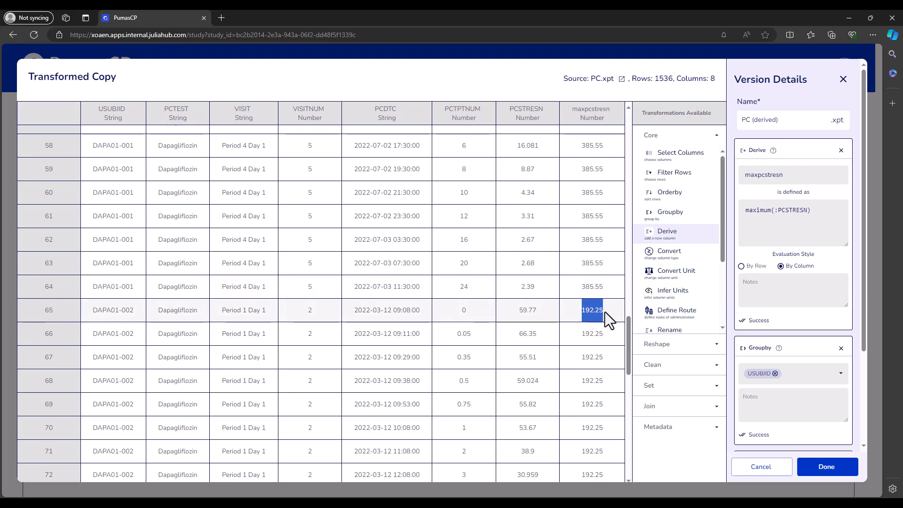
click(589, 295)
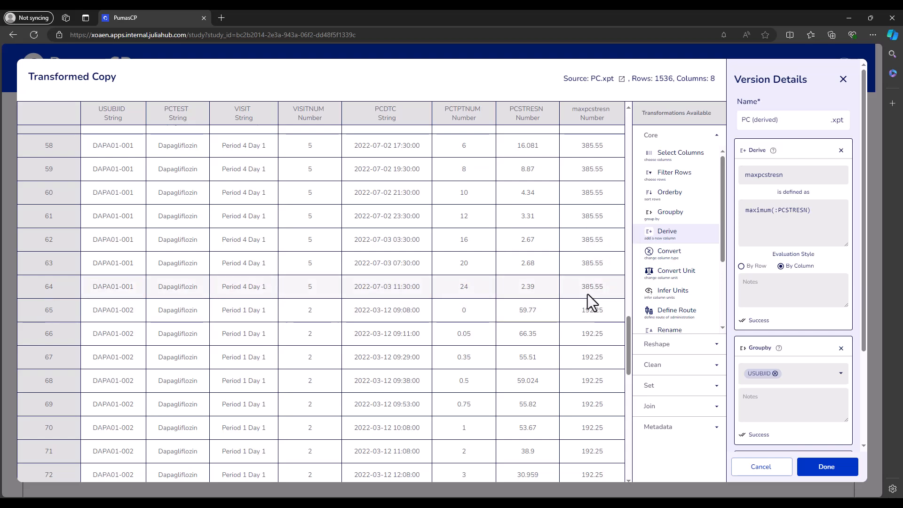
drag(583, 284, 597, 312)
click(571, 290)
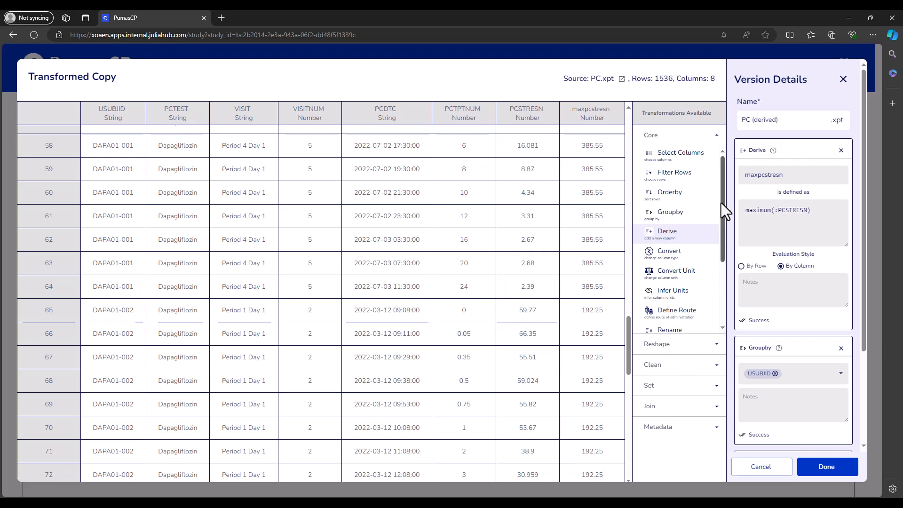
- Close the dialog and open a fresh transformed copy of PC.xpt
click(841, 151)
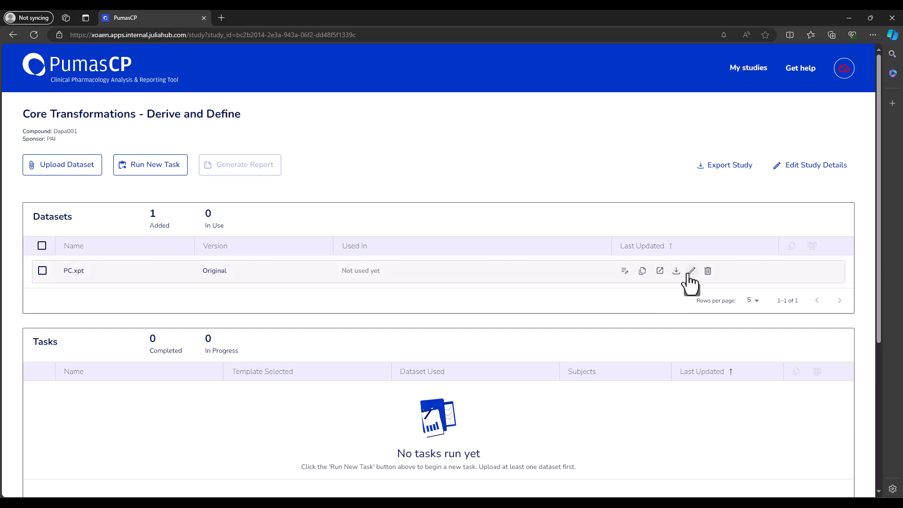
click(624, 271)
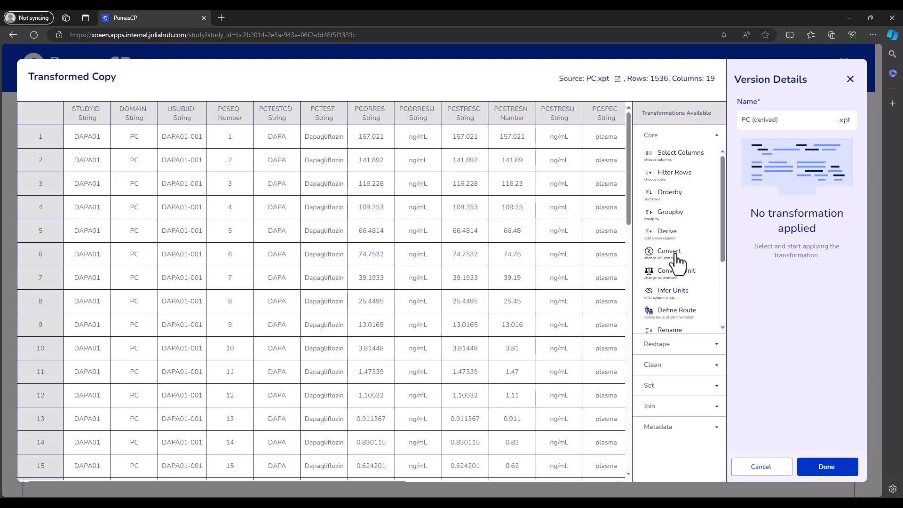
- Add a Derive transformation named route defined as the string "ev"
click(670, 235)
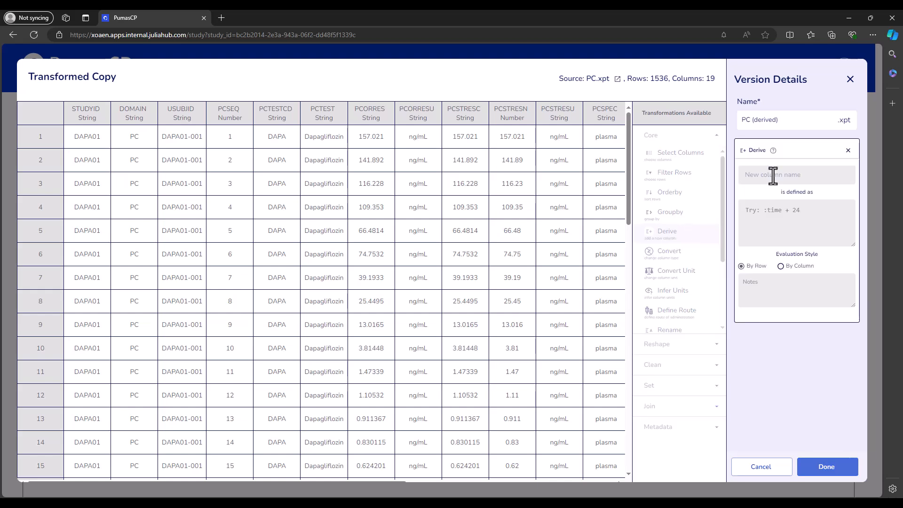
text(route)
click(771, 208)
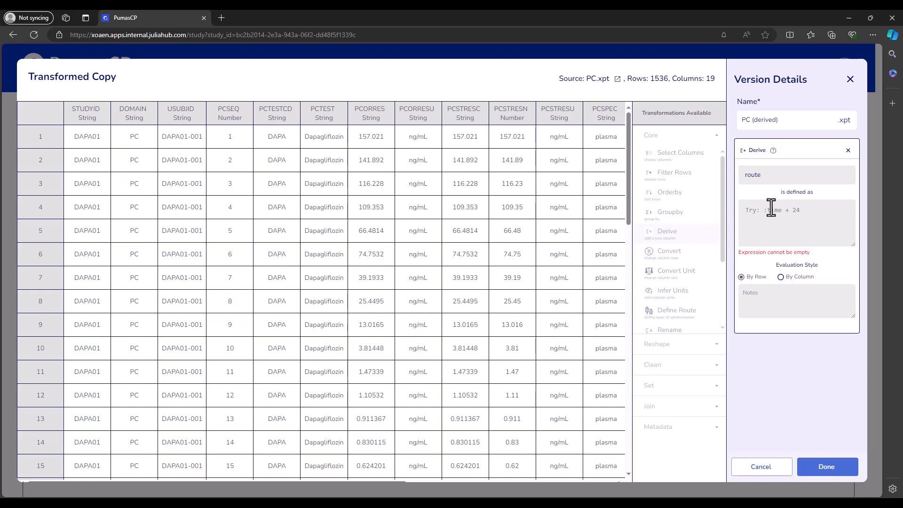
text(ev)
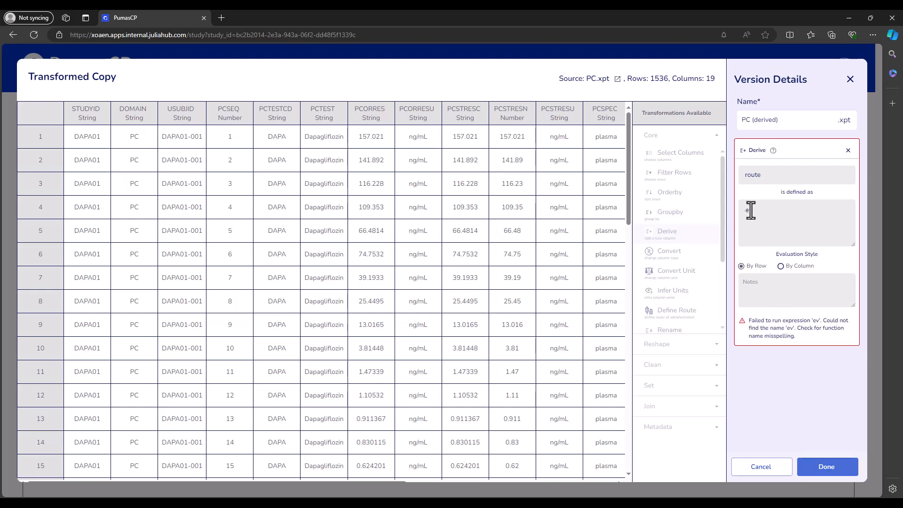
drag(740, 210, 794, 223)
text("ev)
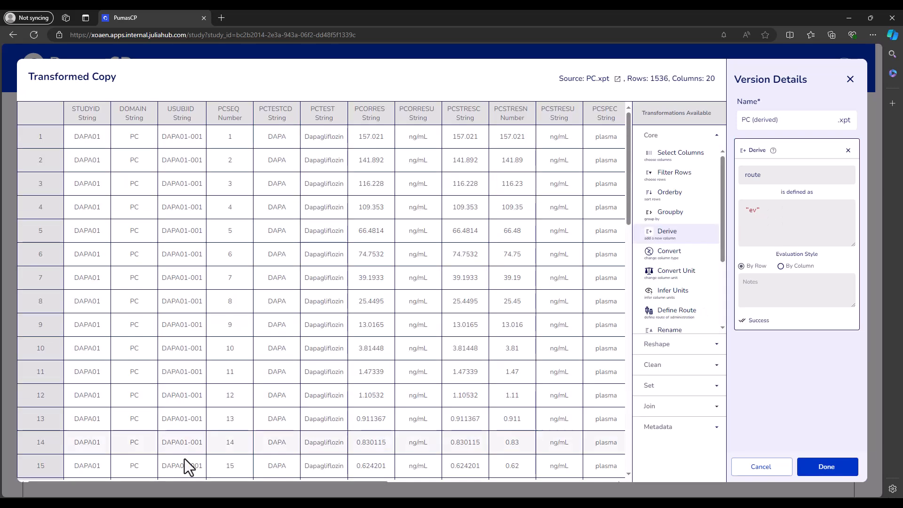
- Inspect the new route column and delete the route Derive transformation
drag(154, 480, 640, 485)
click(321, 449)
scroll(456, 360, up, 10)
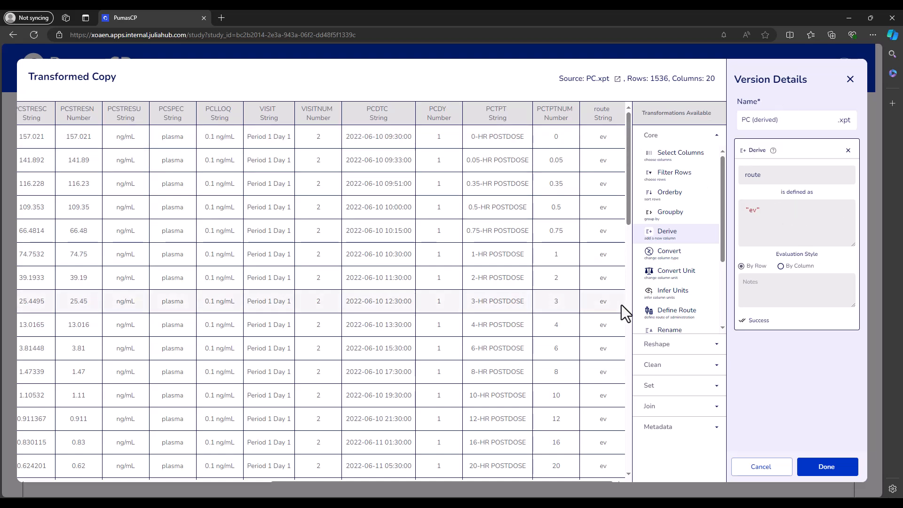
click(847, 150)
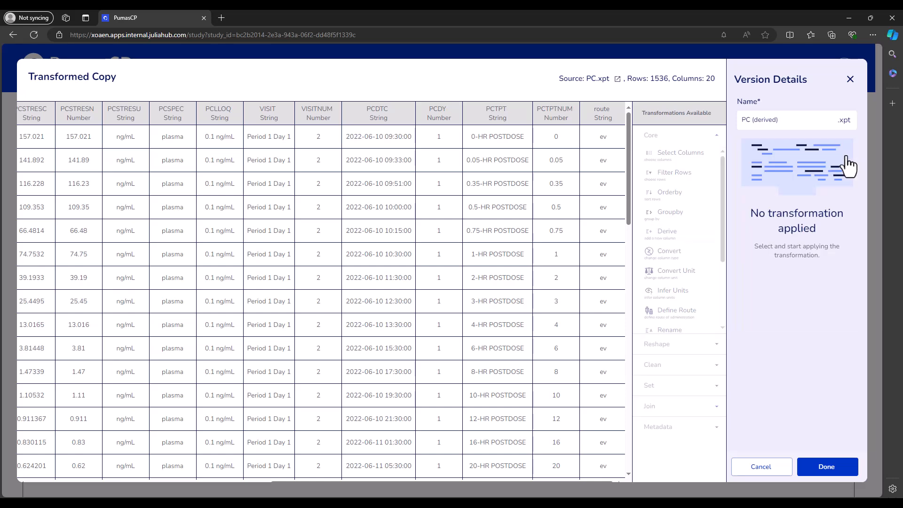
- Add a Define Route transformation with route iv and save the version
scroll(680, 288, down, 1)
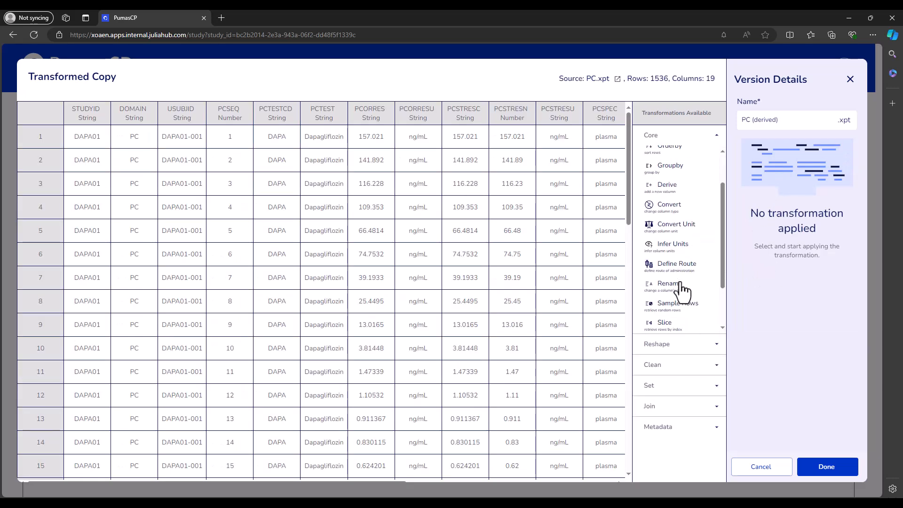
click(673, 266)
click(768, 181)
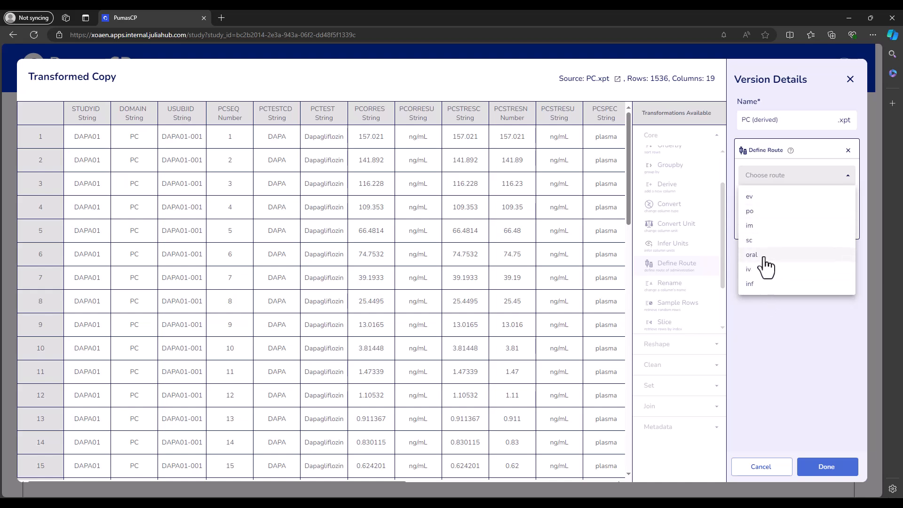
click(763, 309)
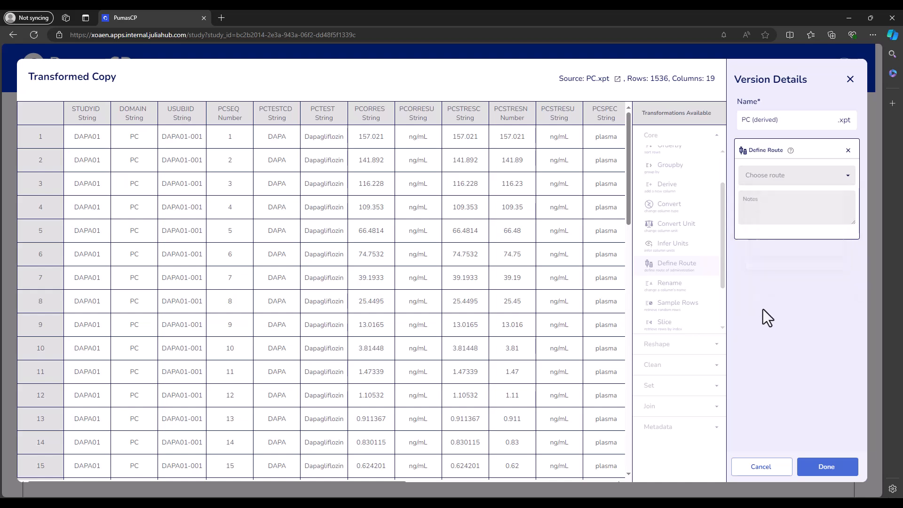
click(775, 176)
click(758, 281)
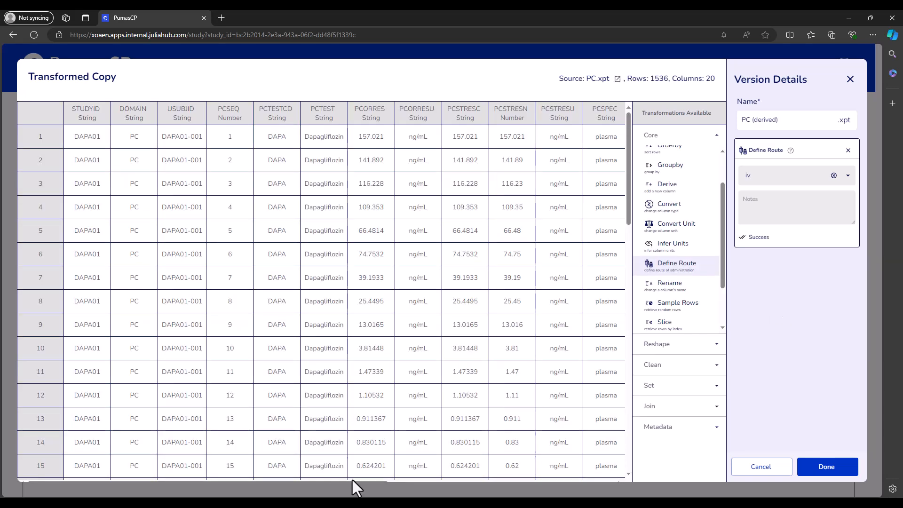
drag(360, 481, 648, 456)
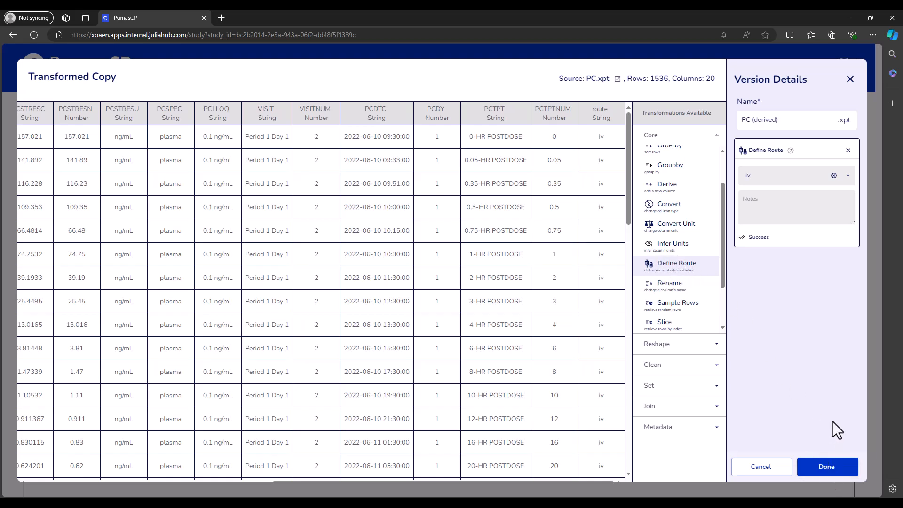
click(833, 468)
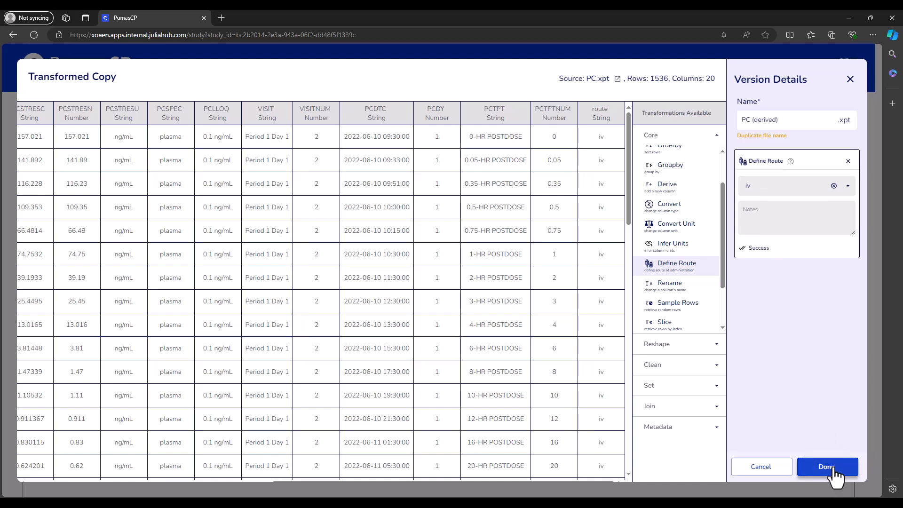